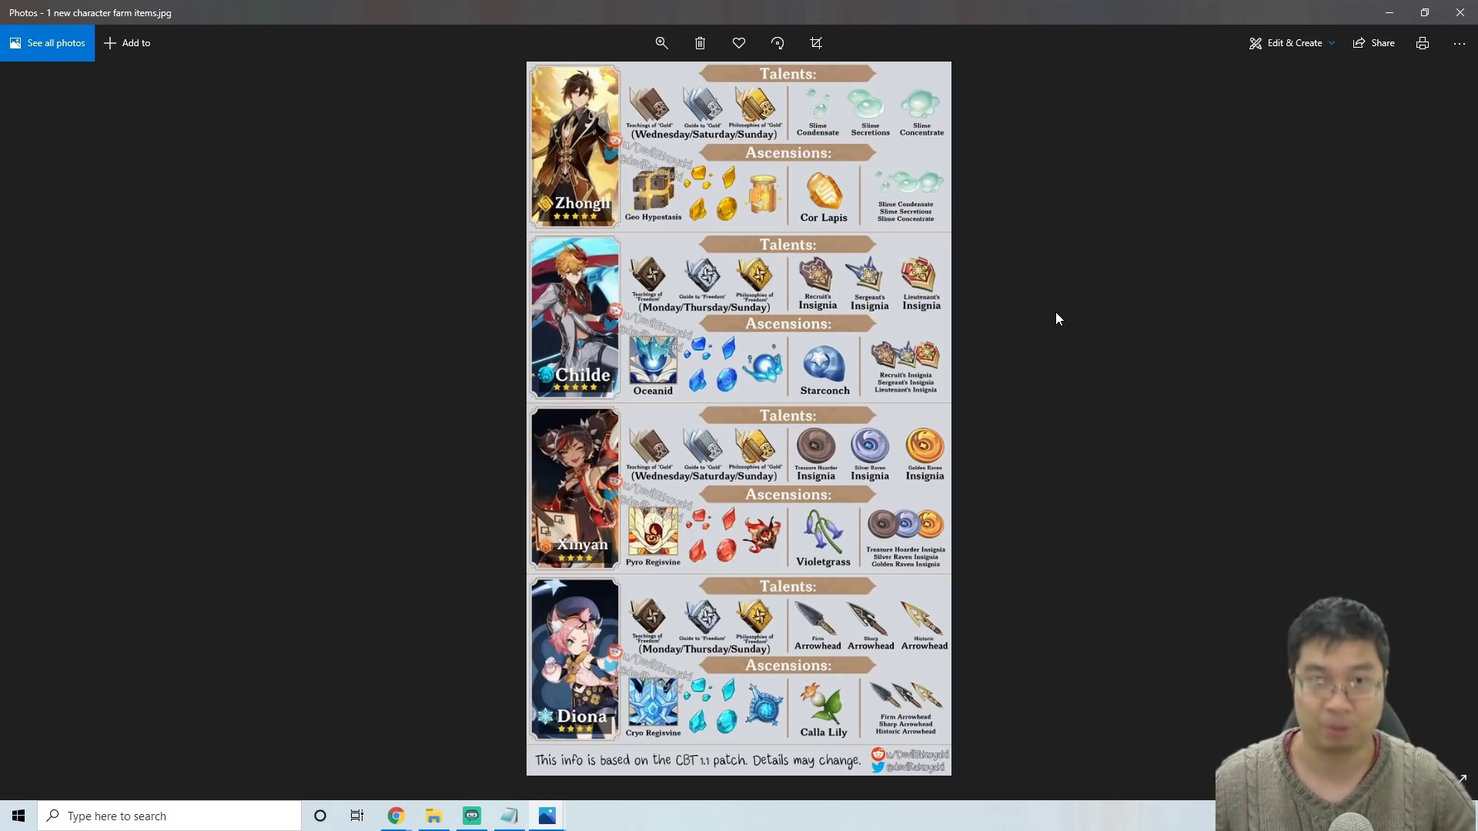
- View the all-characters materials image, switch to Chrome and open the Info sheet of the Genshin Impact Materials Tracker
key(Right)
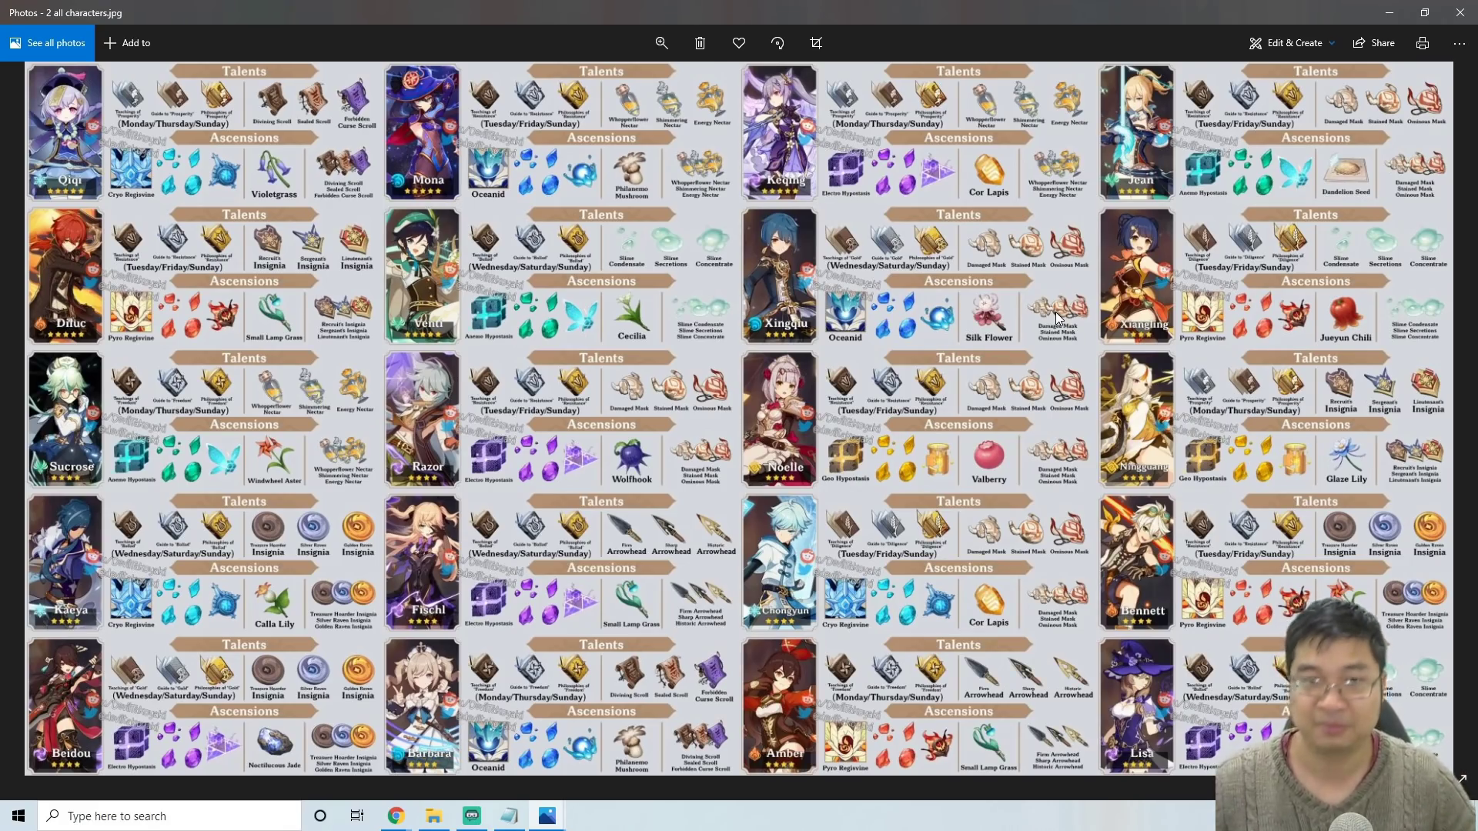
key(alt+Tab)
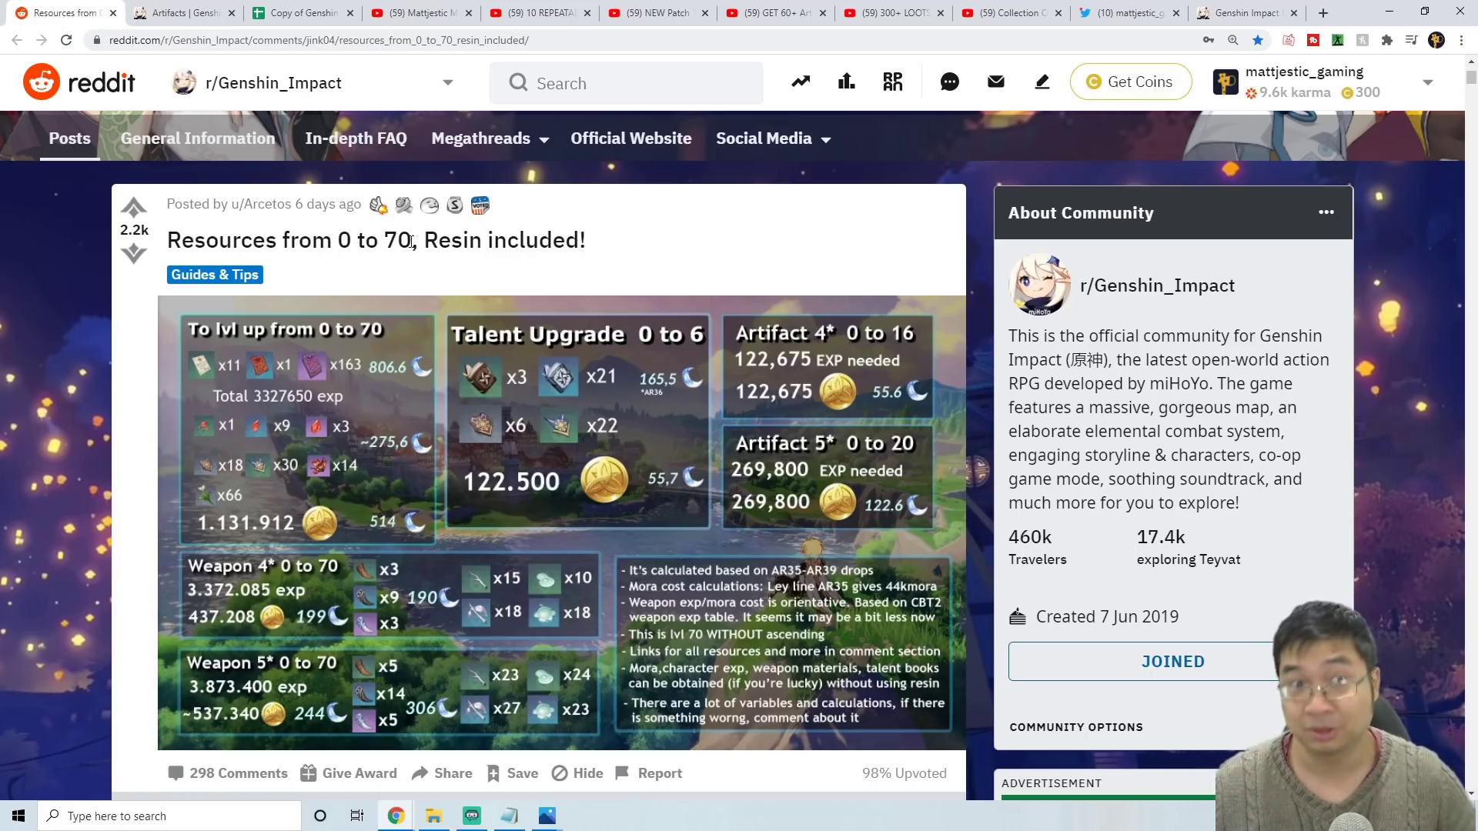
click(188, 13)
click(301, 10)
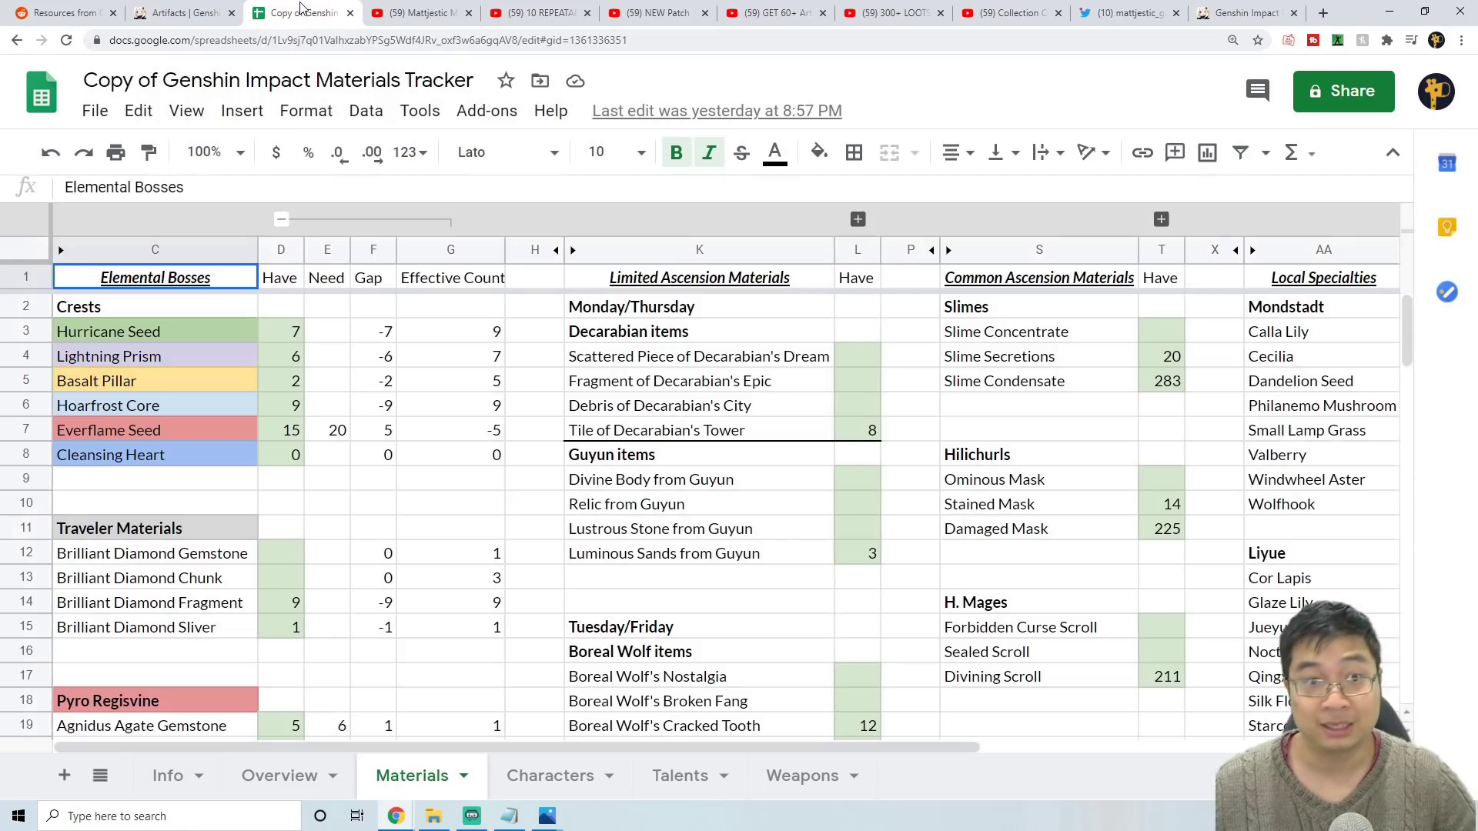
key(ctrl+shift+Page_Up)
key(ctrl+shift+Page_Up)
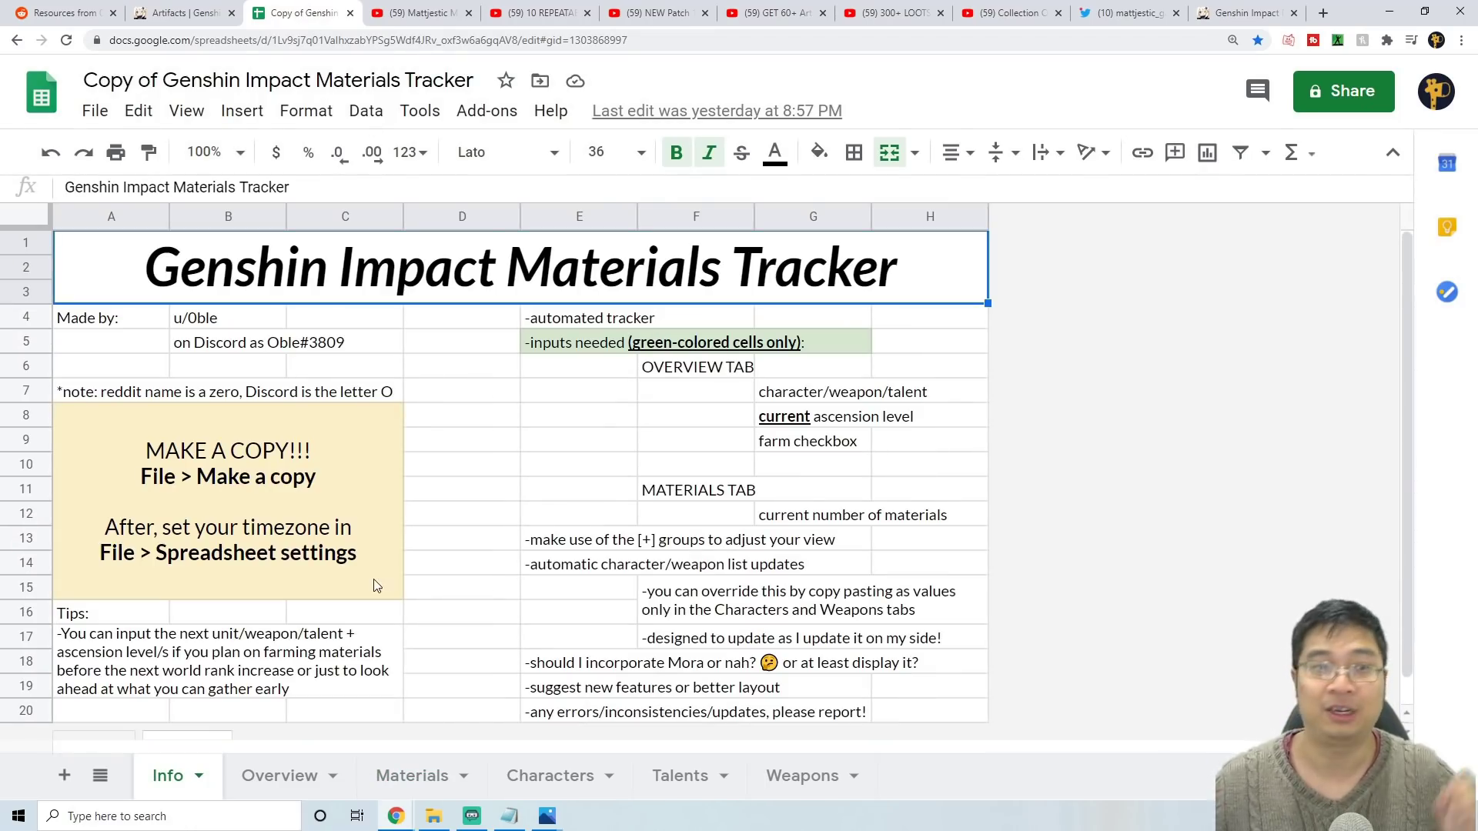
- Clear Diluc's farm checkbox on the tracker's Overview sheet and tick it again
click(297, 788)
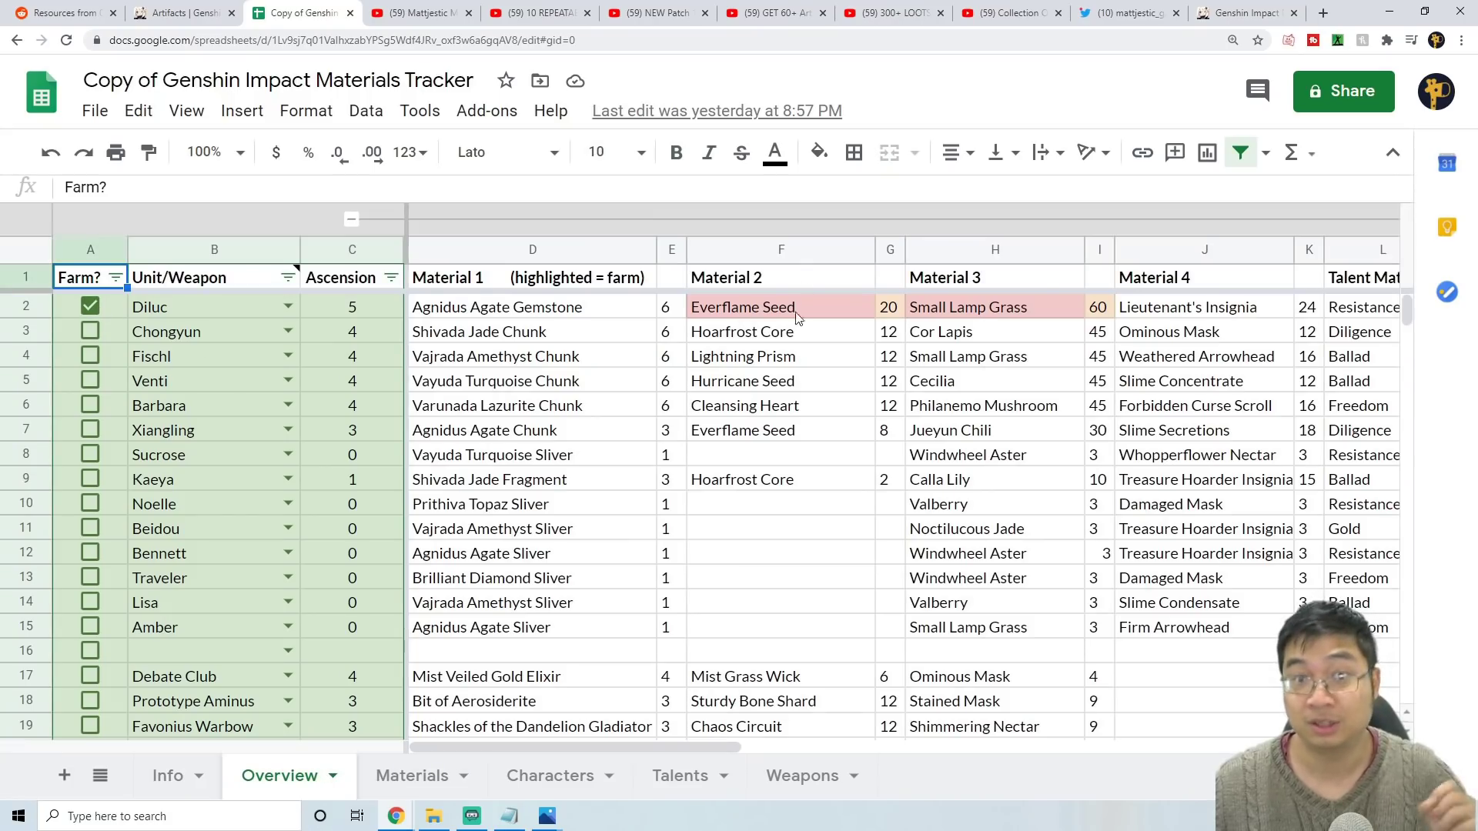
key(Down)
key(space)
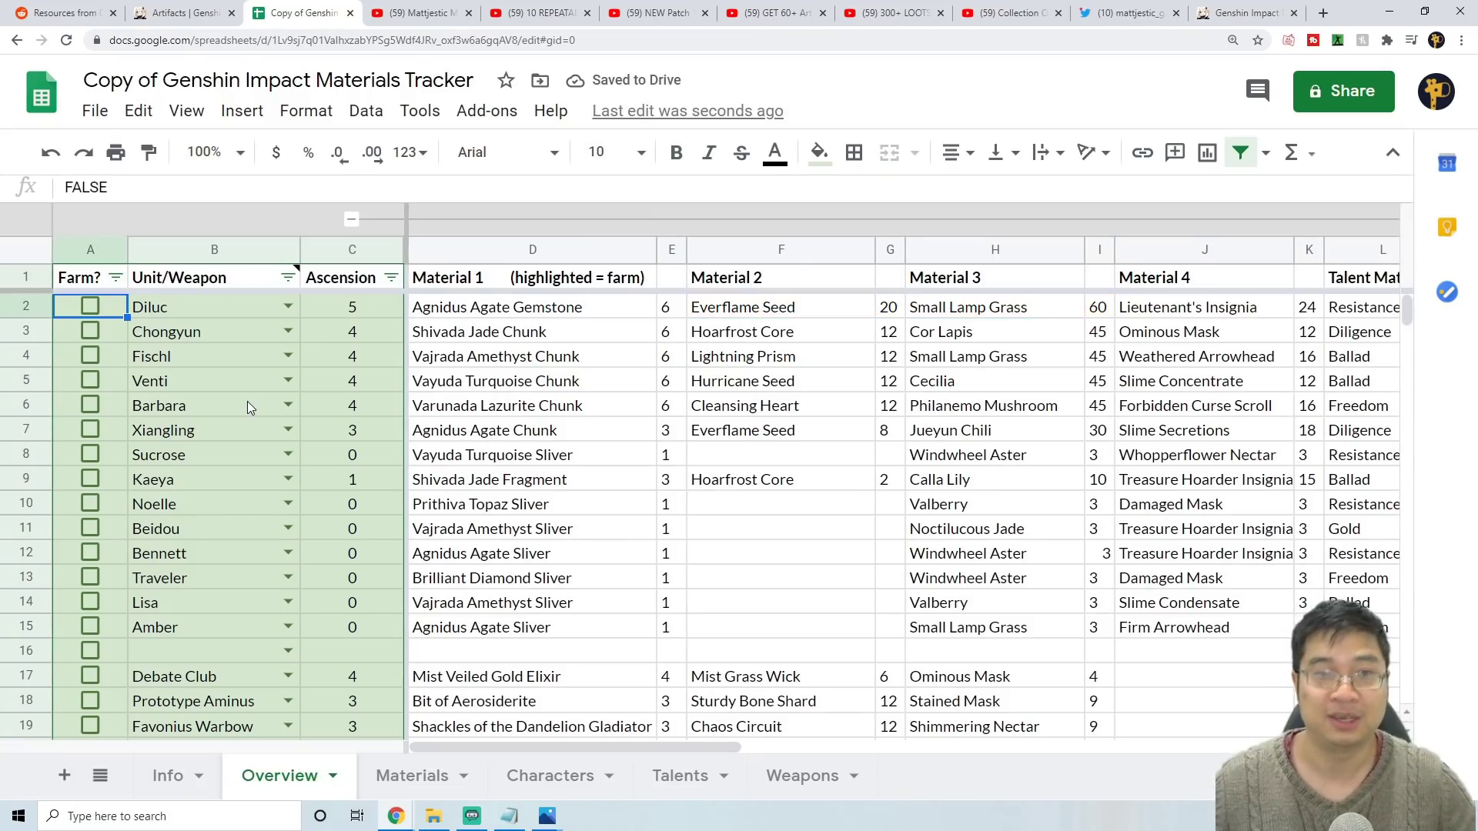
click(92, 307)
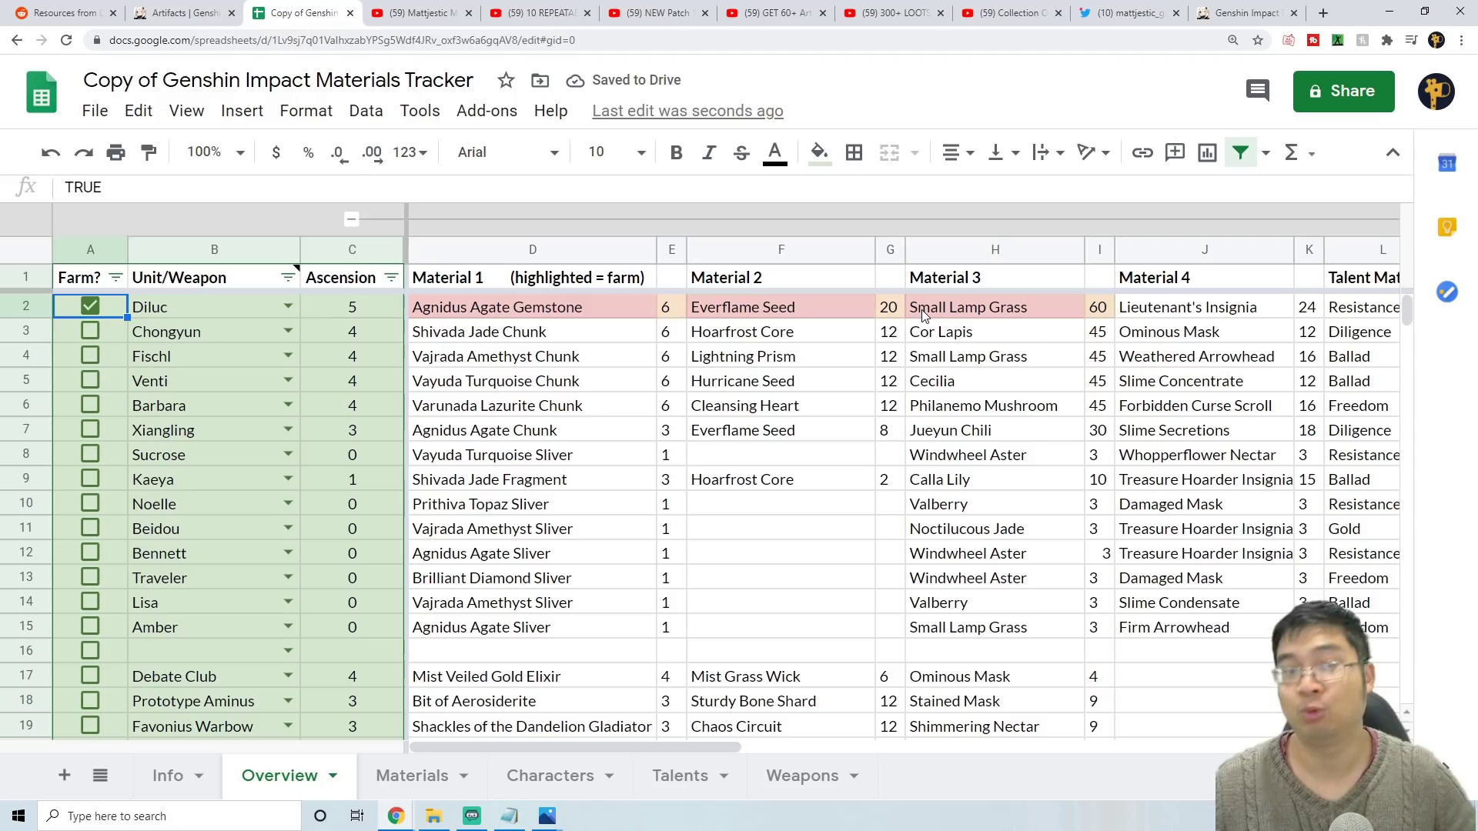
- Review the tracker's Materials, Overview, Characters, Talents and Weapons sheets
click(411, 778)
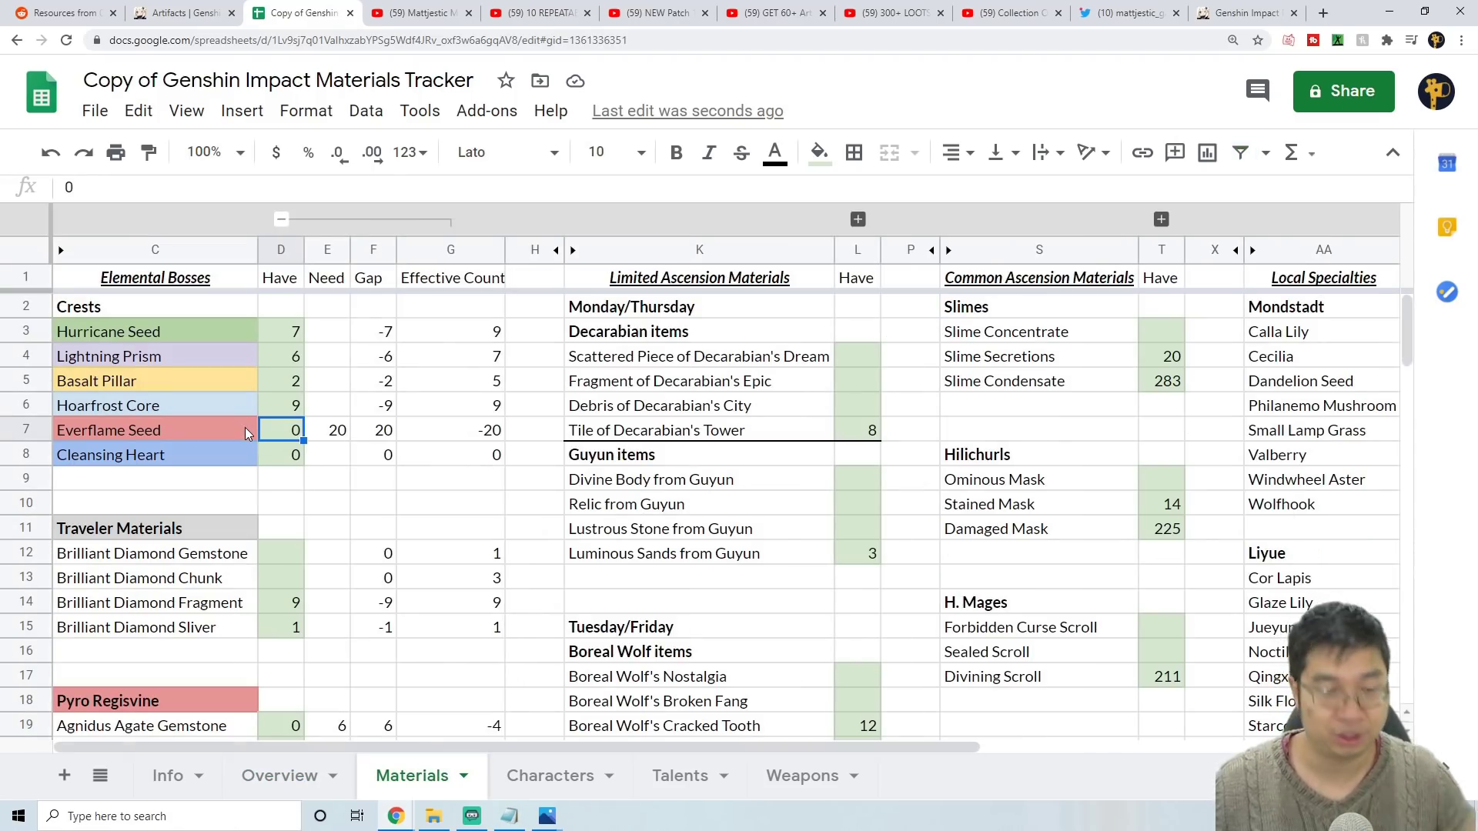
click(310, 778)
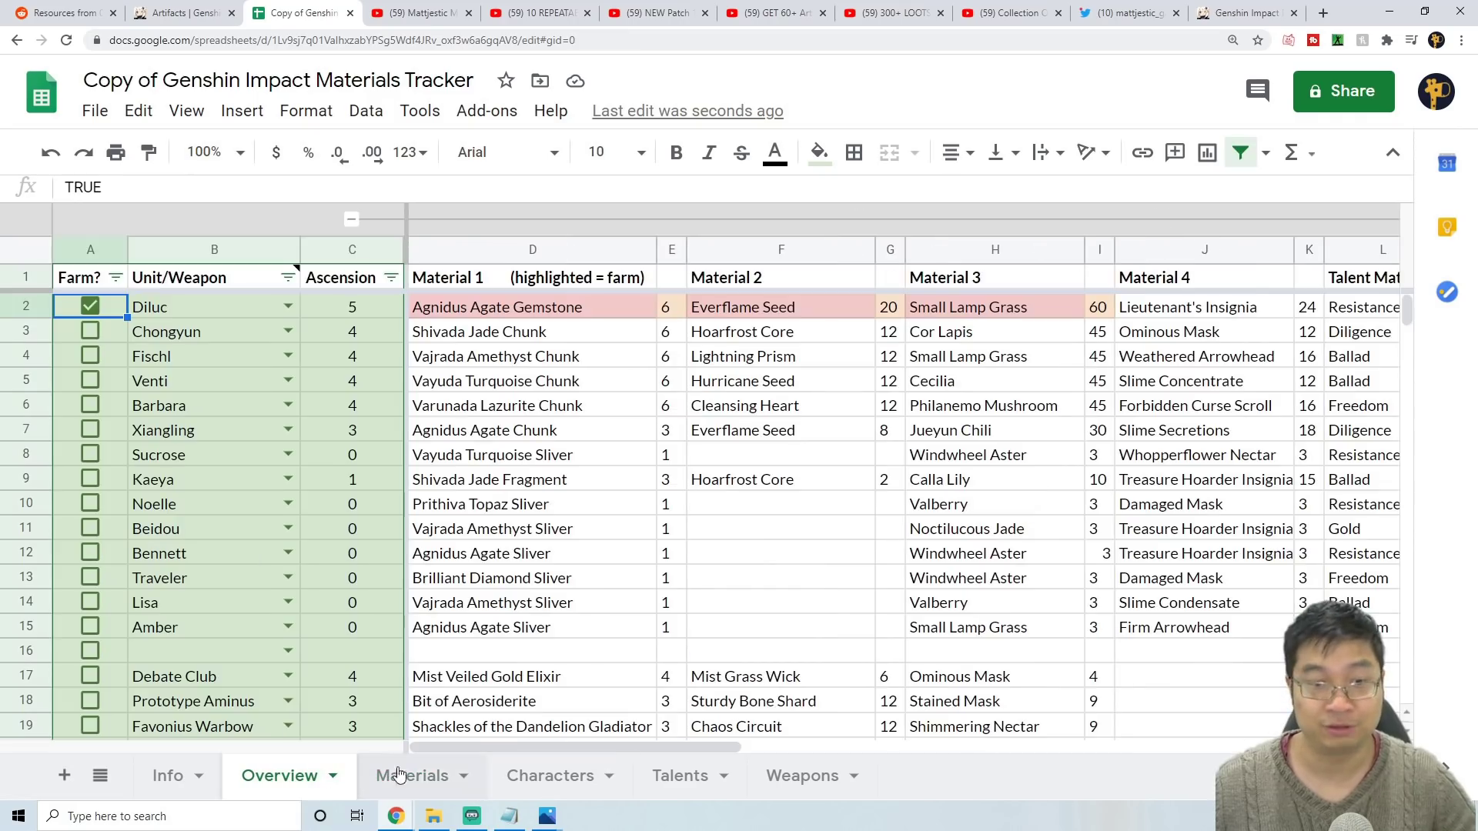
click(512, 777)
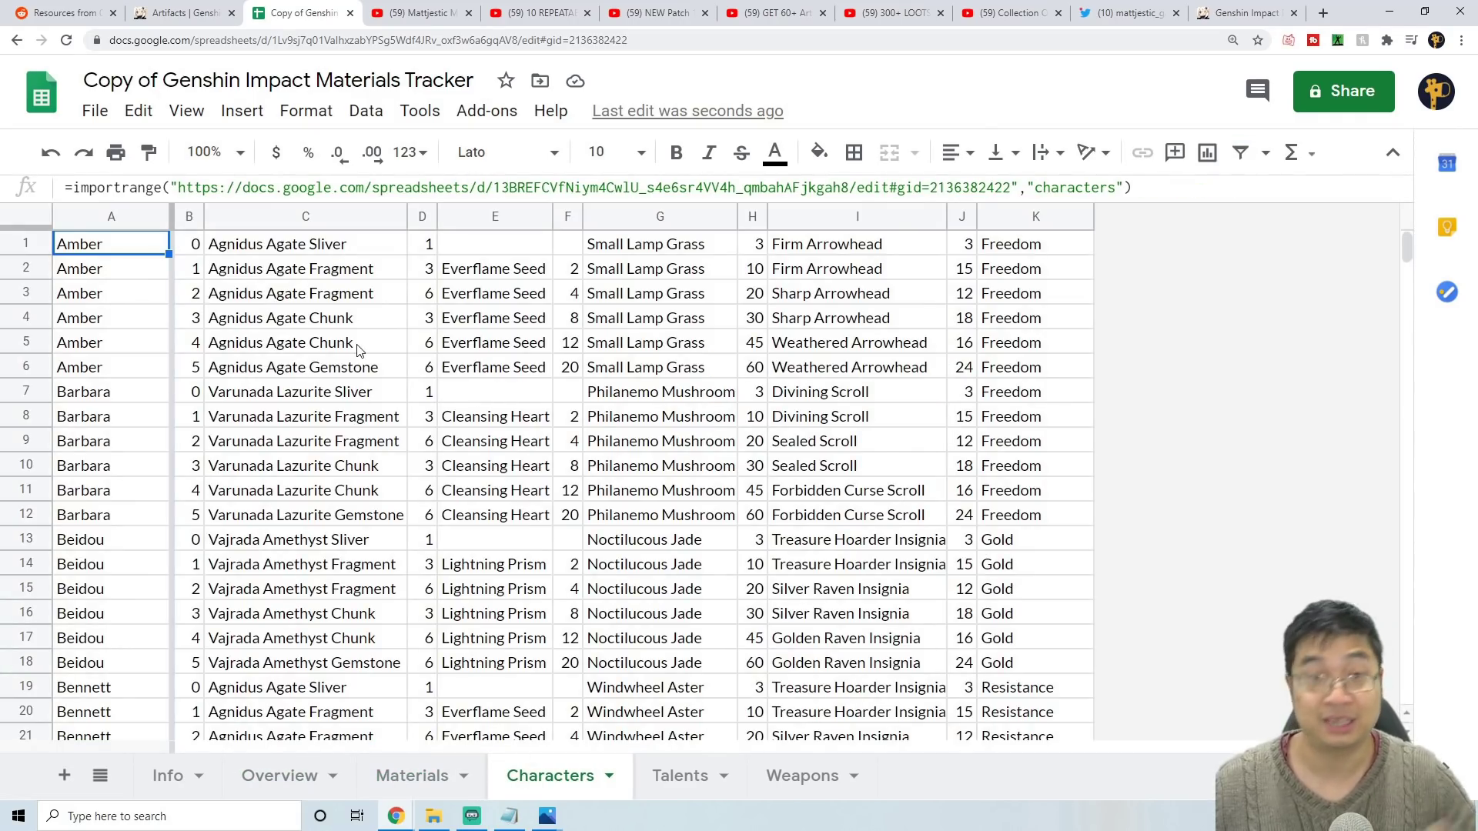
scroll(703, 588, down, 3)
scroll(703, 588, down, 3)
click(679, 776)
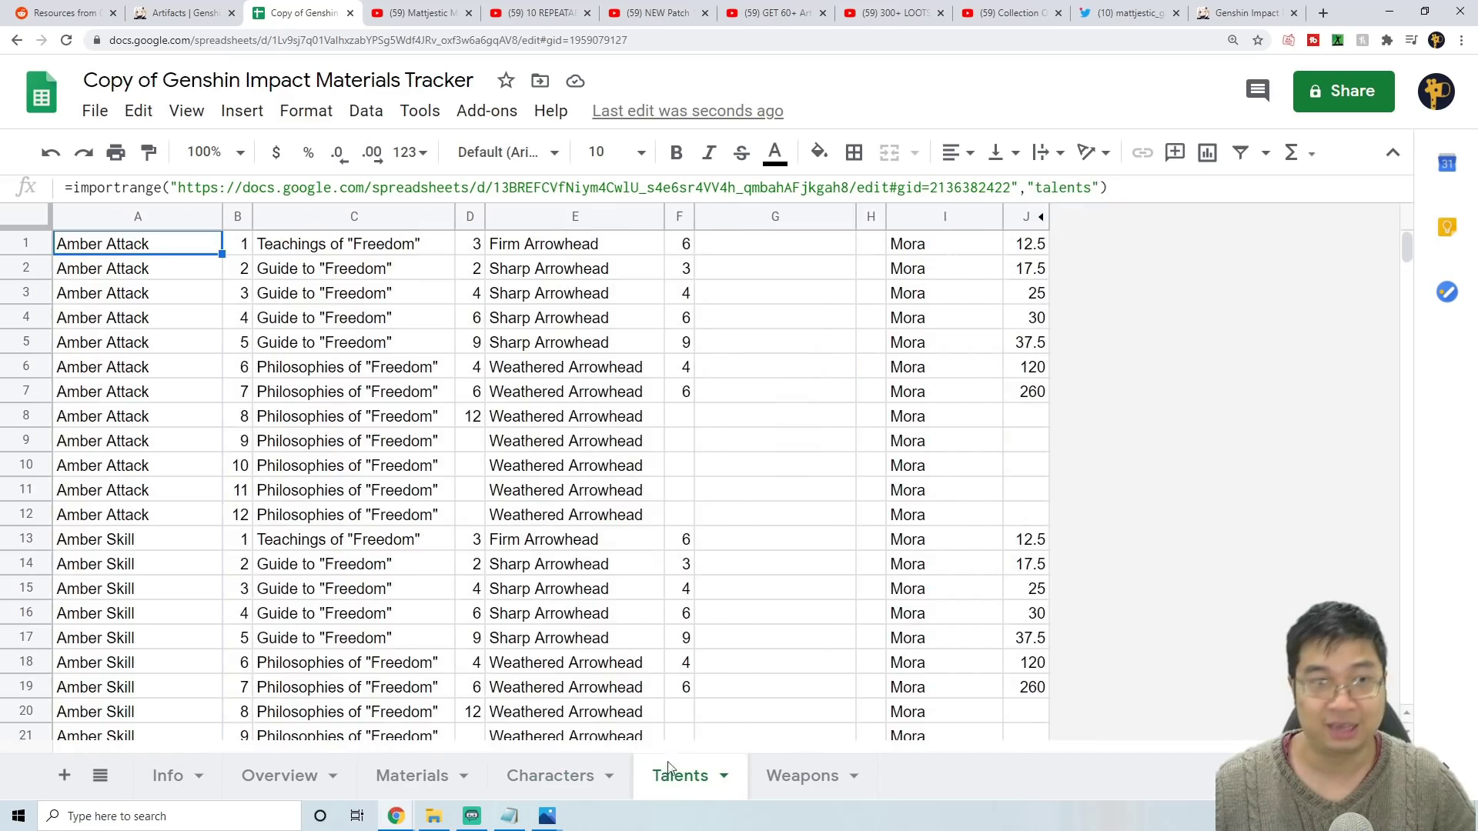
click(802, 776)
scroll(558, 473, down, 2)
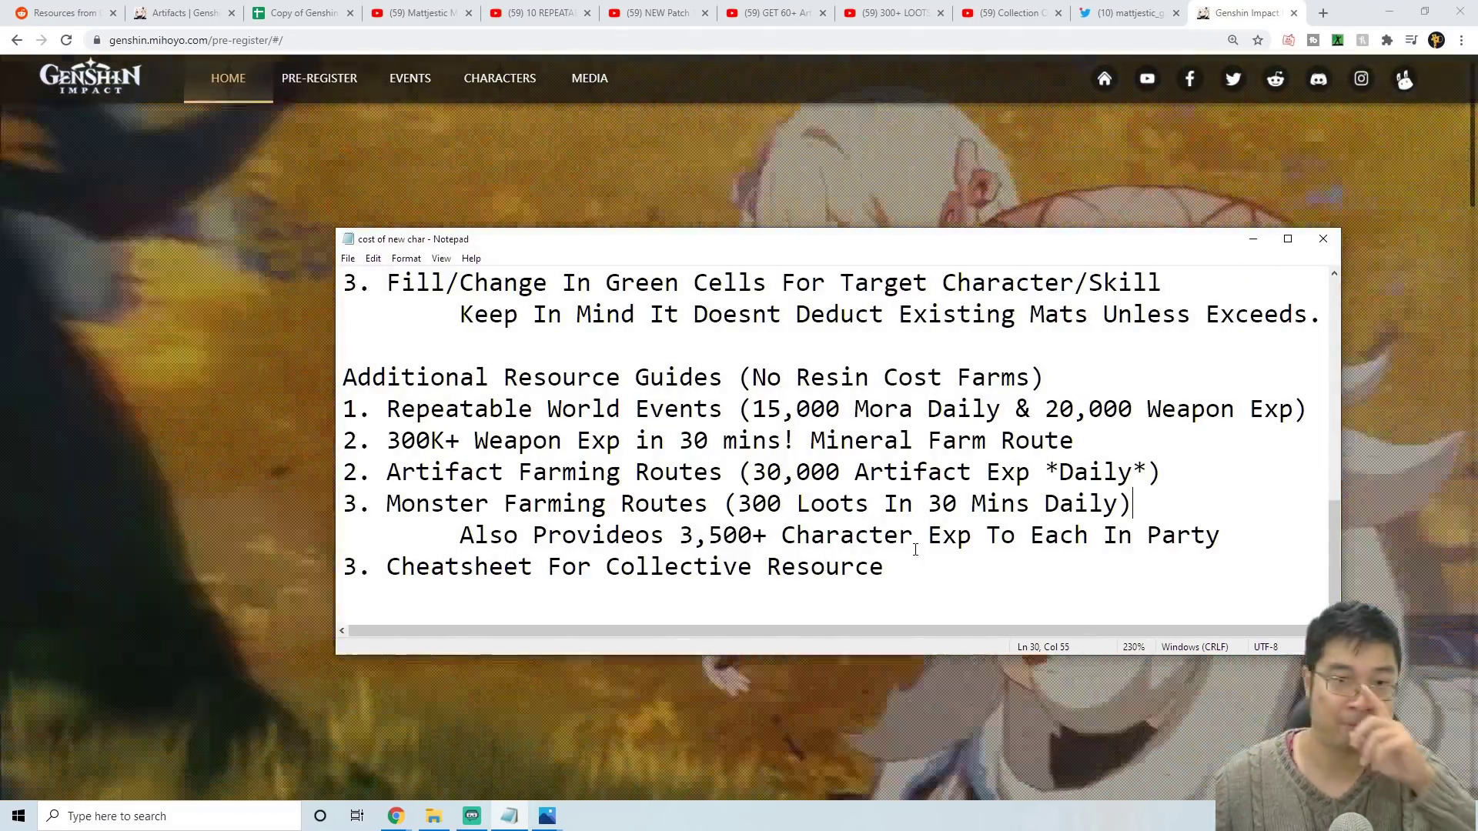
- Switch to Photos and examine the talent and ascension materials of Zhongli, Childe, Xinyan and Diona up close
key(alt+Tab)
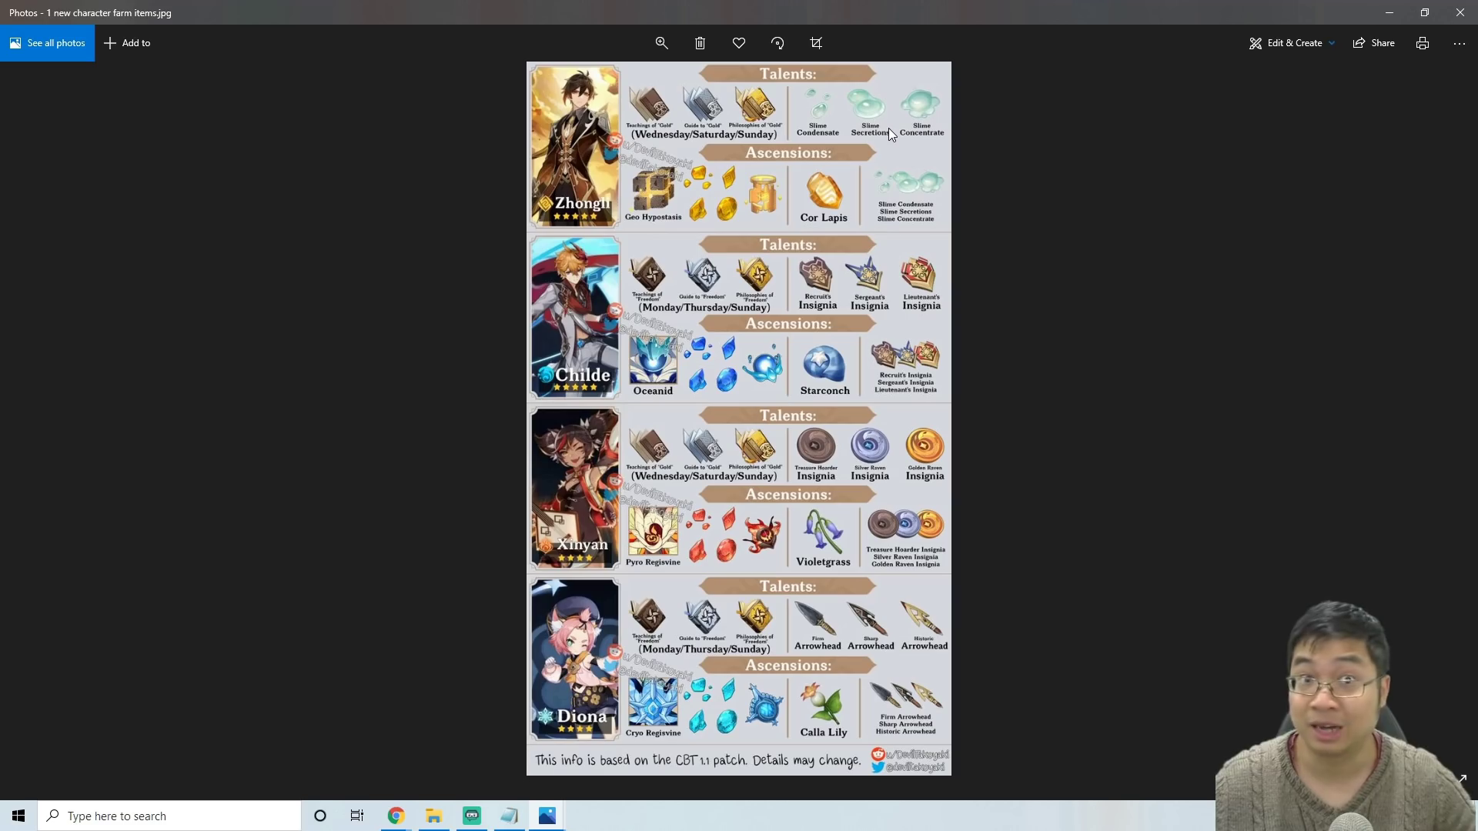
scroll(735, 196, up, 2)
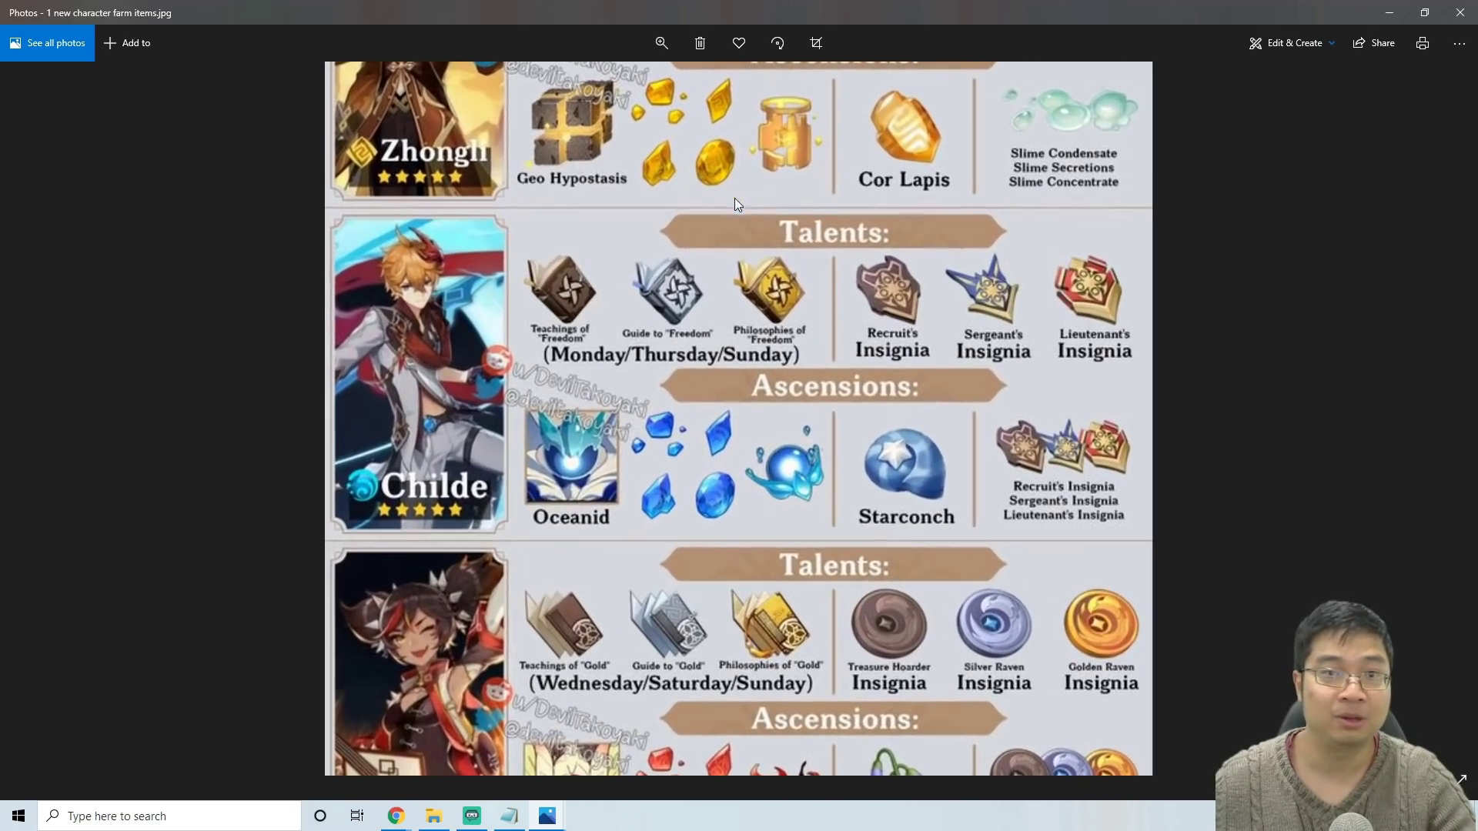
drag(680, 208, 676, 427)
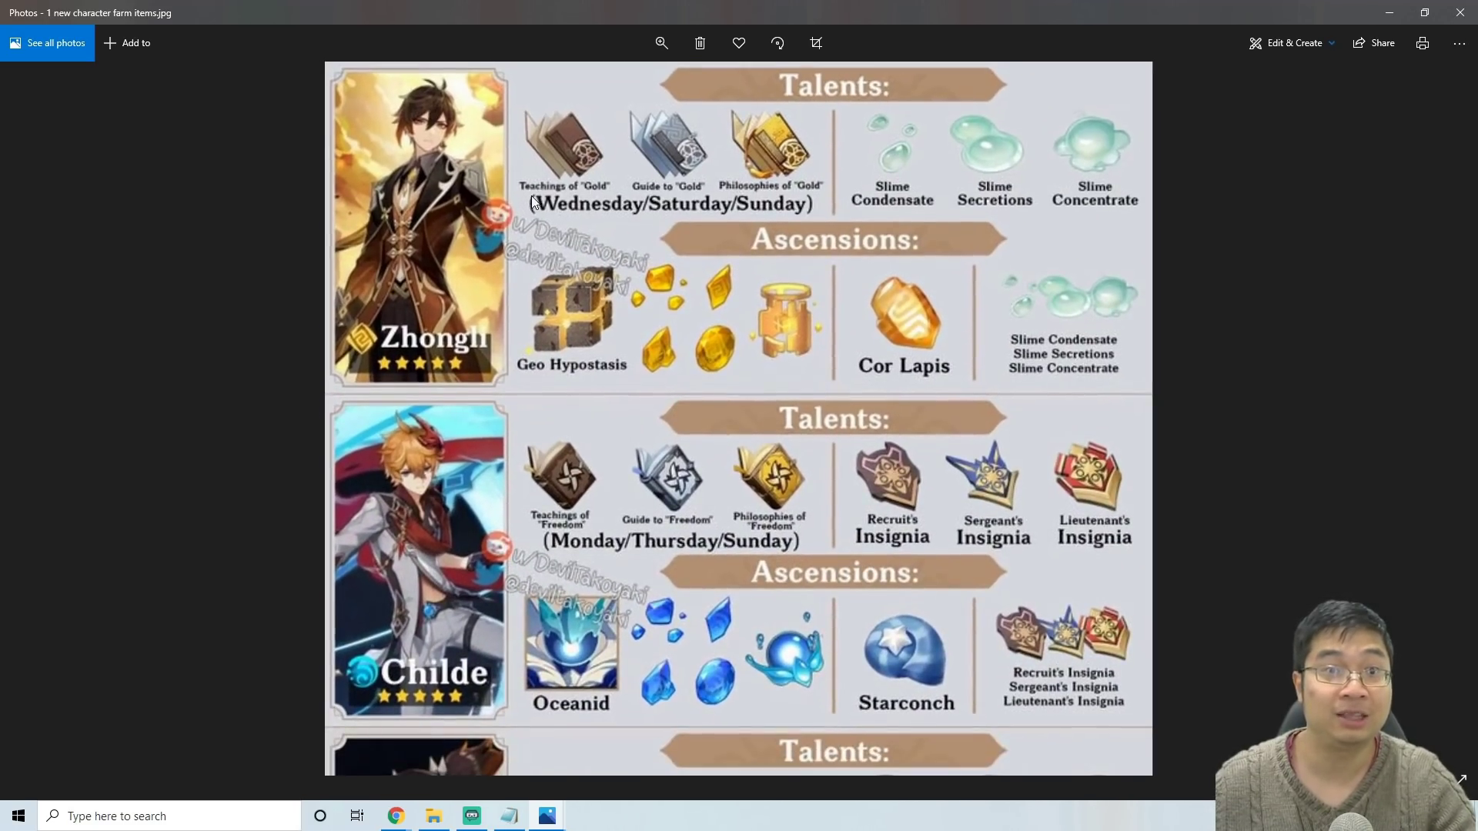
scroll(731, 417, down, 5)
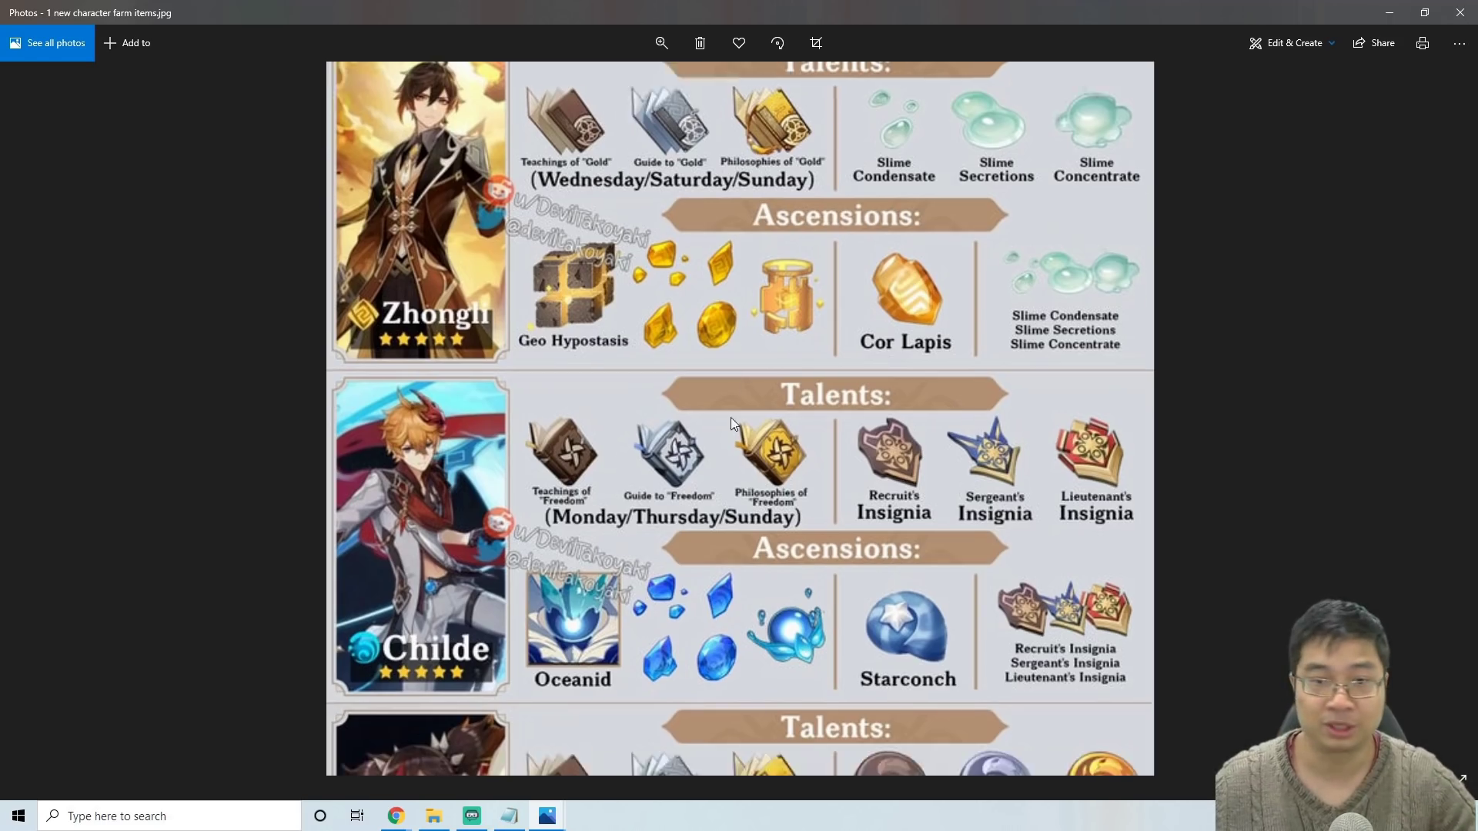
scroll(723, 253, down, 3)
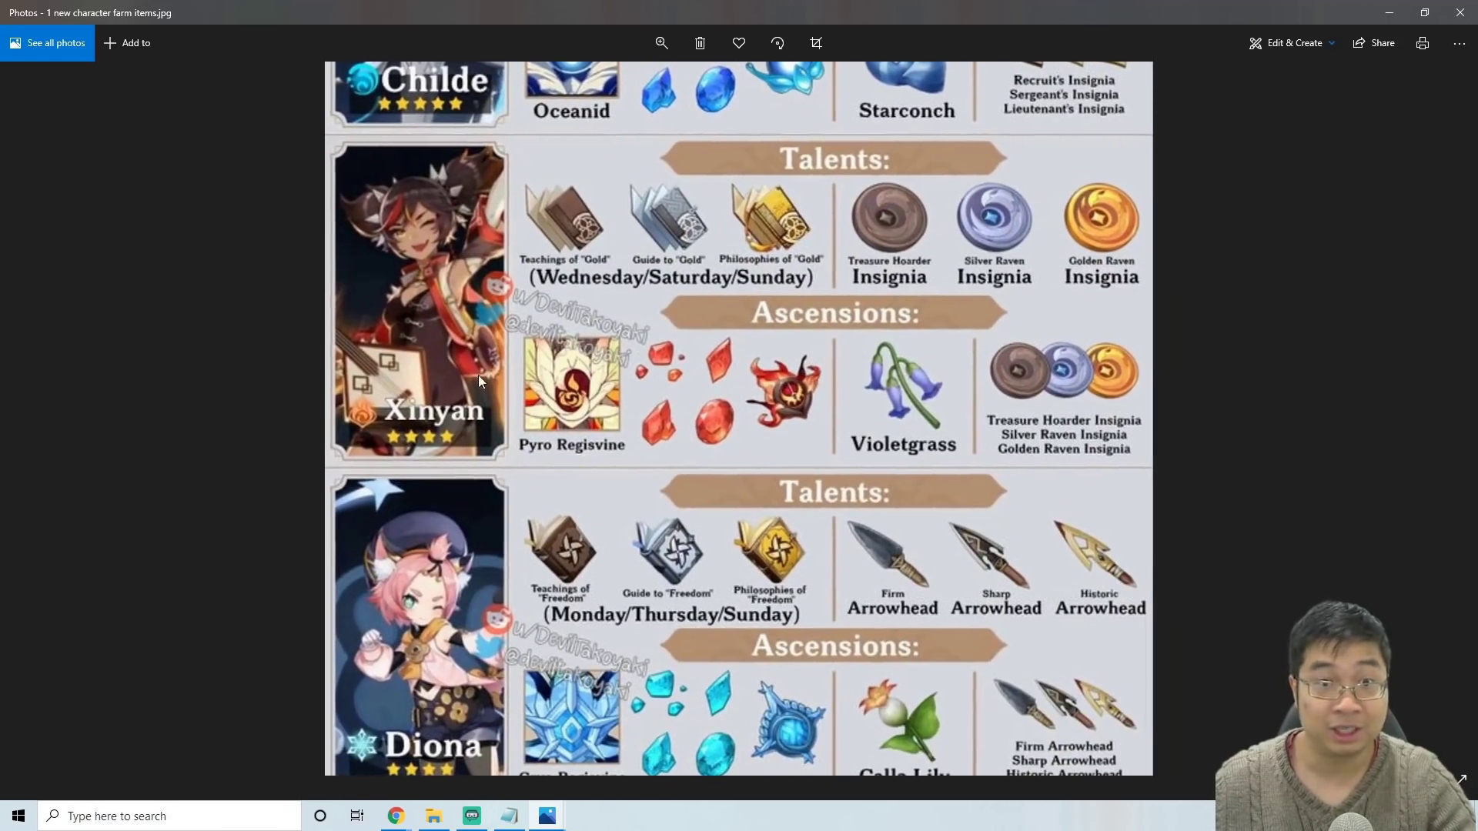
scroll(664, 381, up, 1)
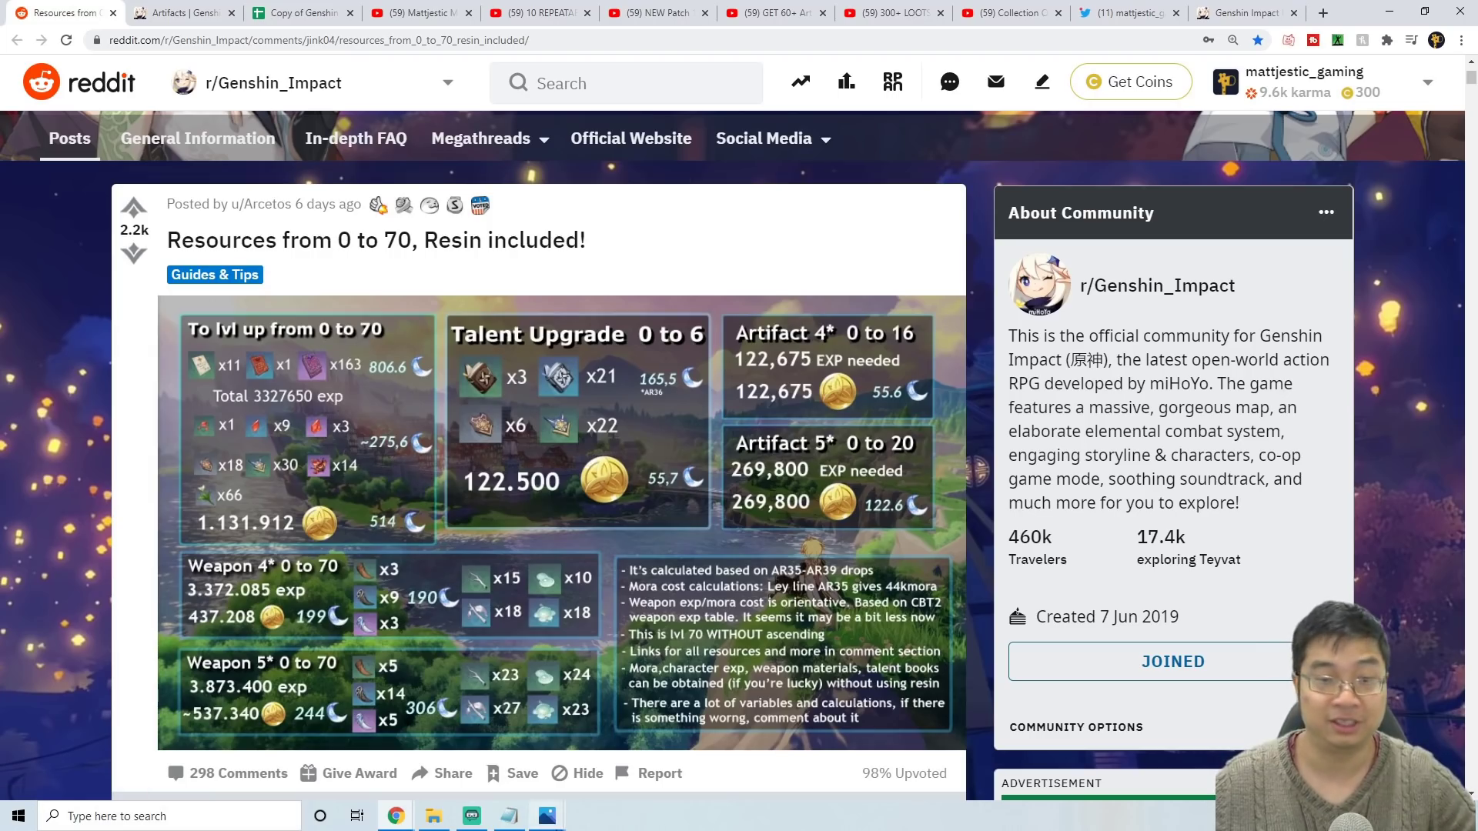
- Examine the 0 to 70 resource cost image in Photos and compare it with the Mora estimates in the Notepad notes
mouse_move(547, 816)
click(631, 723)
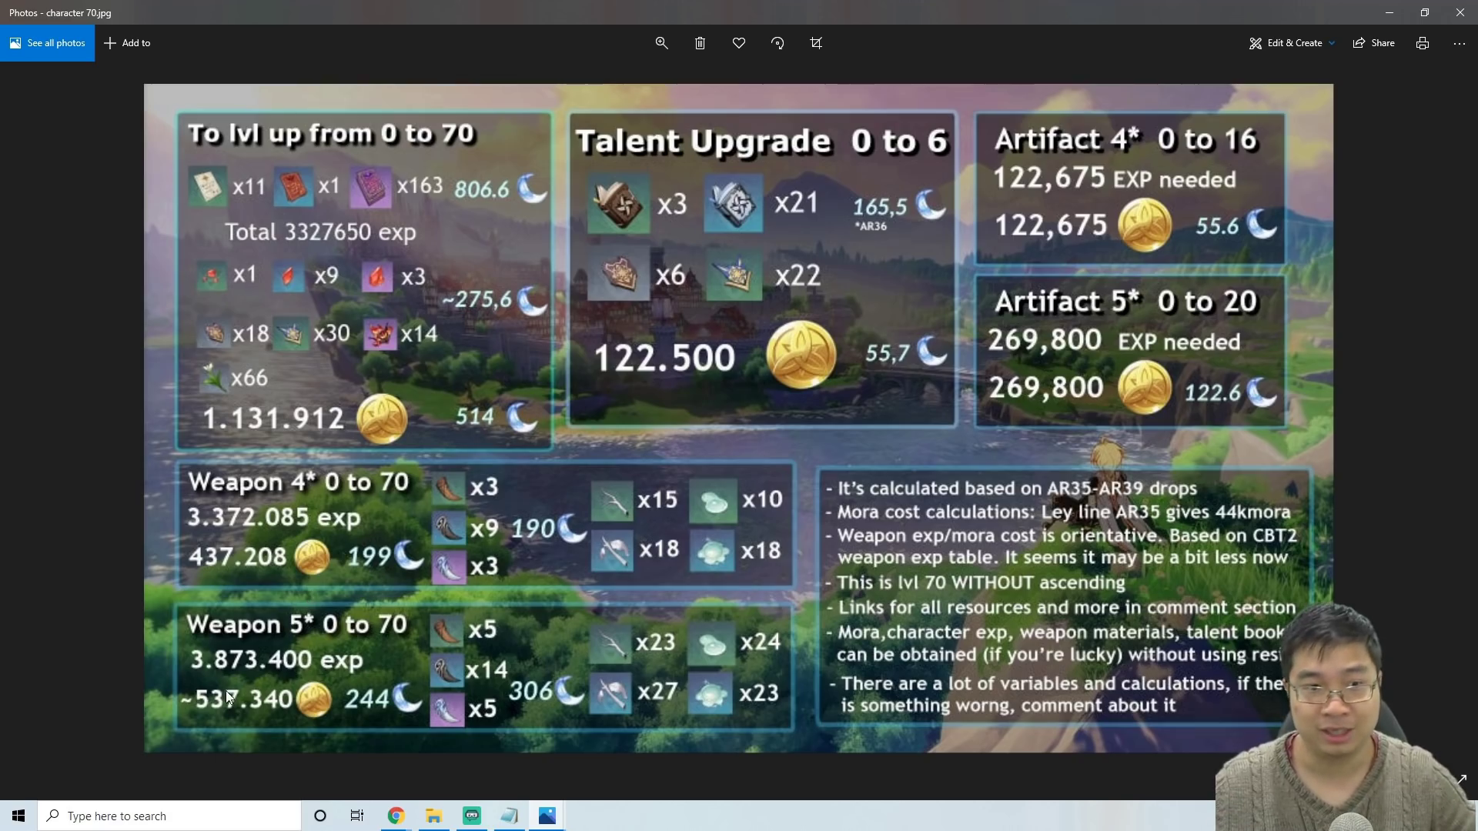
click(508, 816)
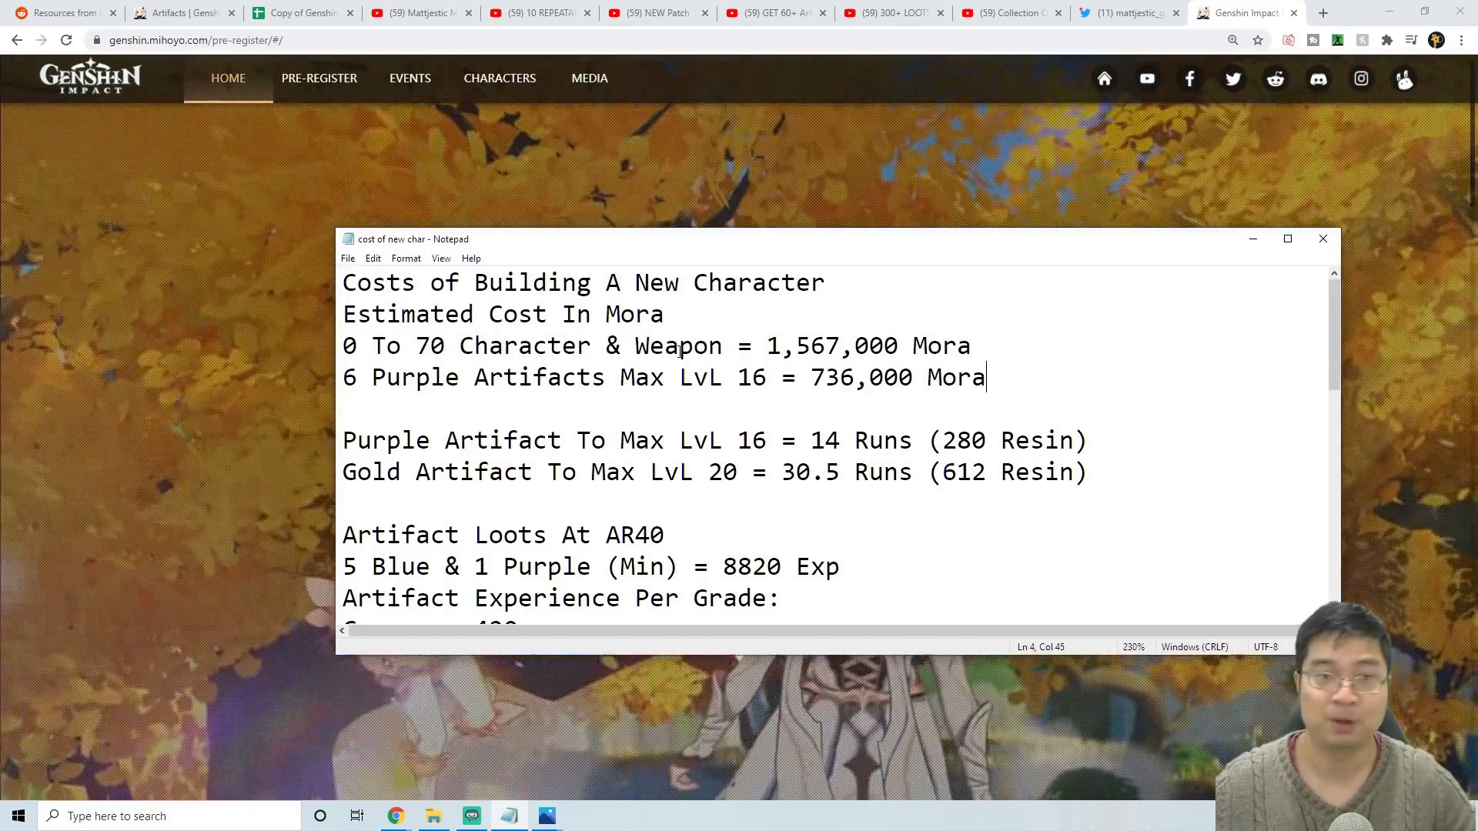
key(alt+Tab)
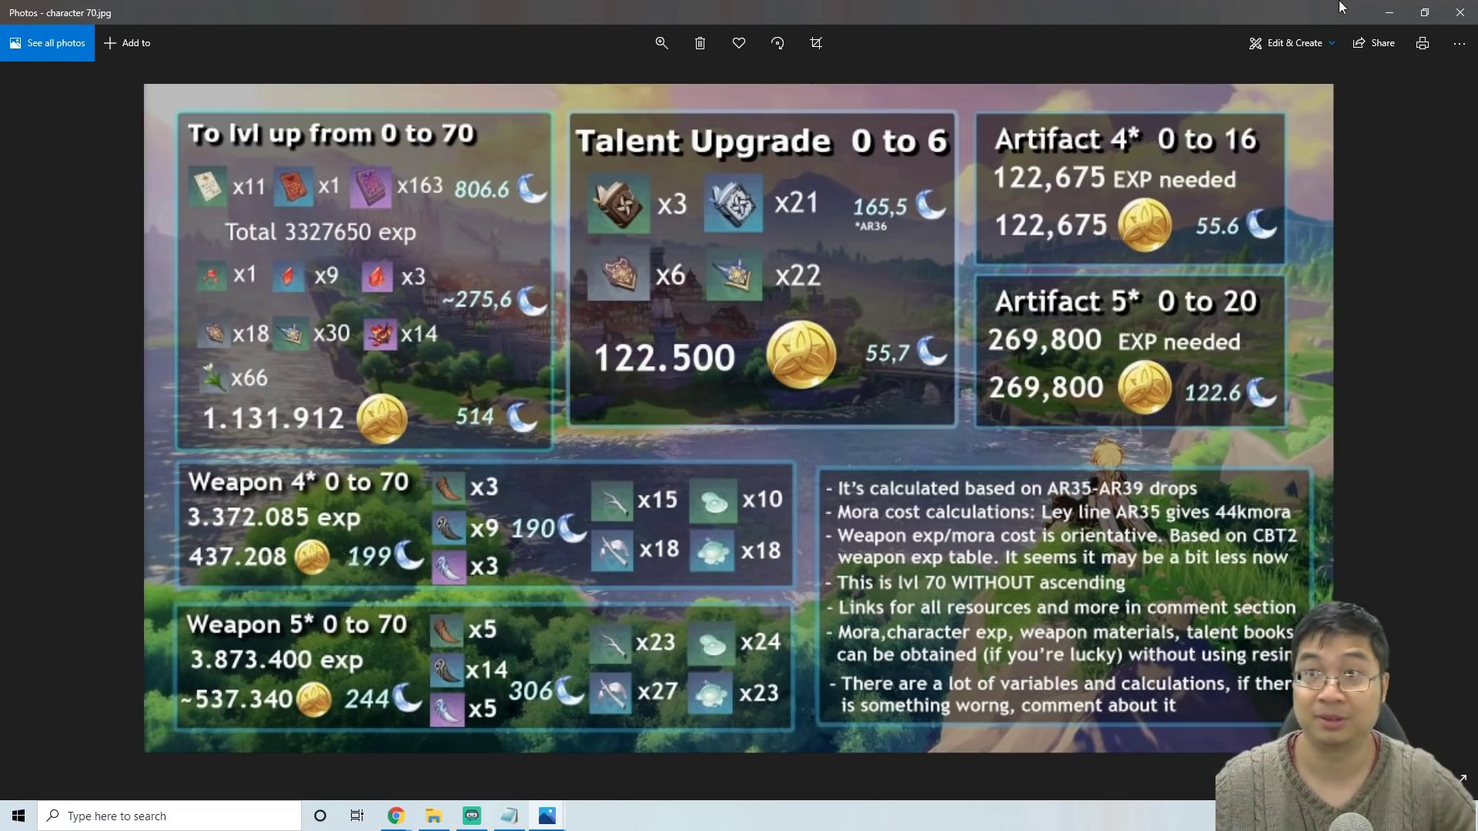
- Minimize Photos and examine the cumulative artifact experience table on the Fandom Artifacts page in Chrome
click(1390, 12)
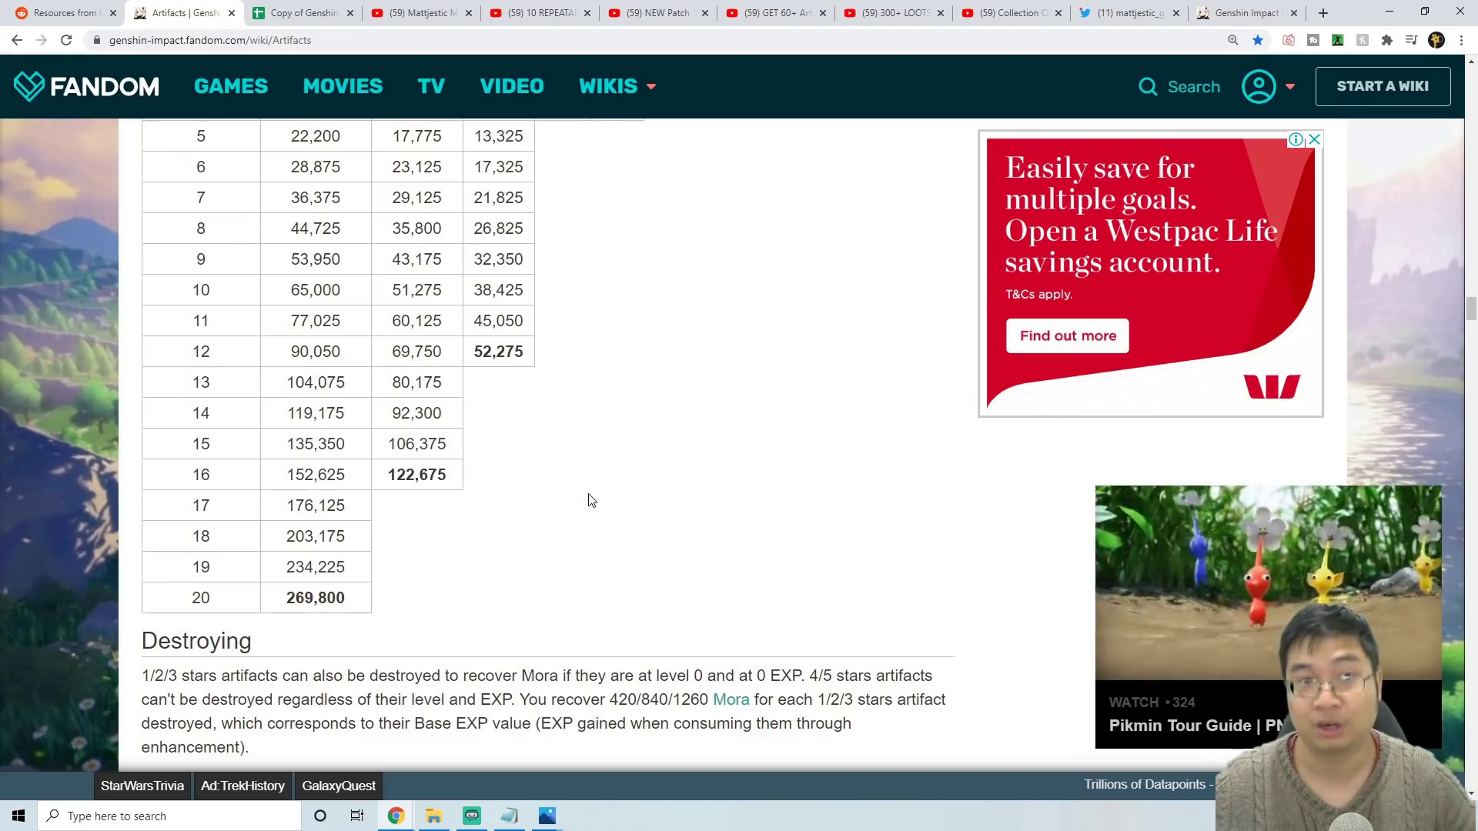
scroll(542, 538, up, 6)
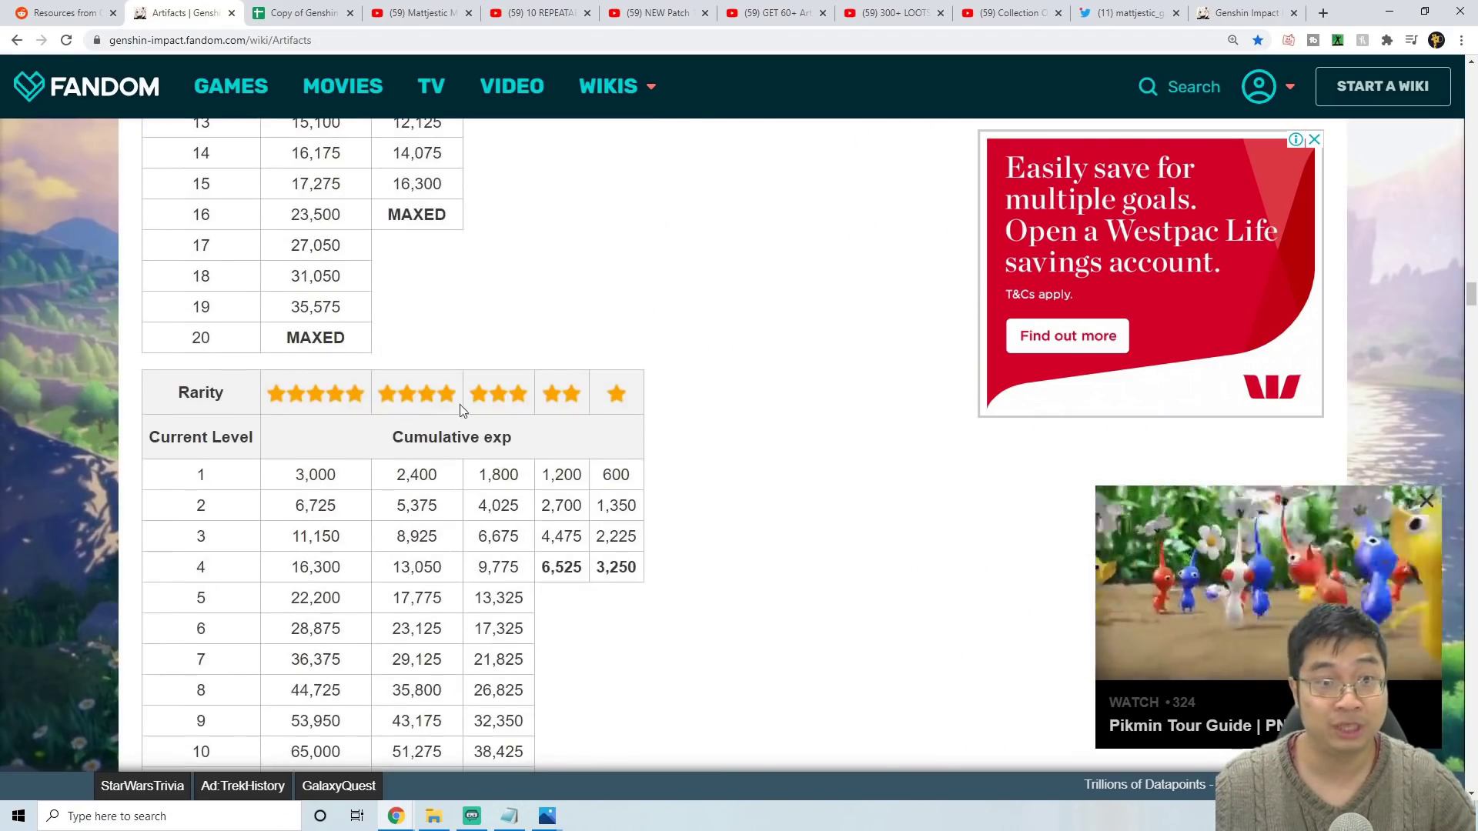
scroll(427, 500, down, 5)
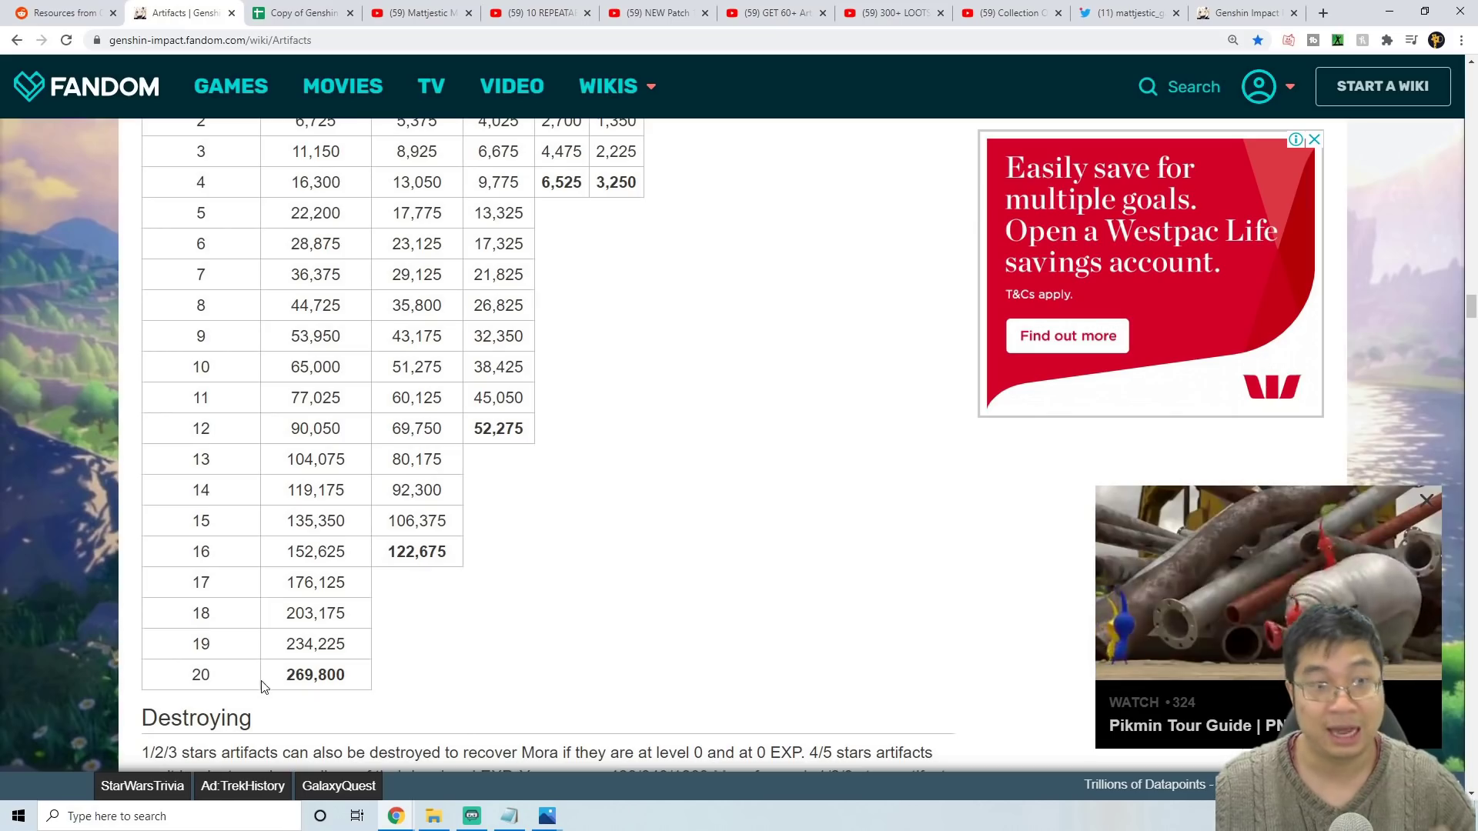
- Bring up the Notepad notes over the Genshin Impact site and read the artifact run costs, AR40 loot and experience per grade
click(1246, 13)
click(508, 816)
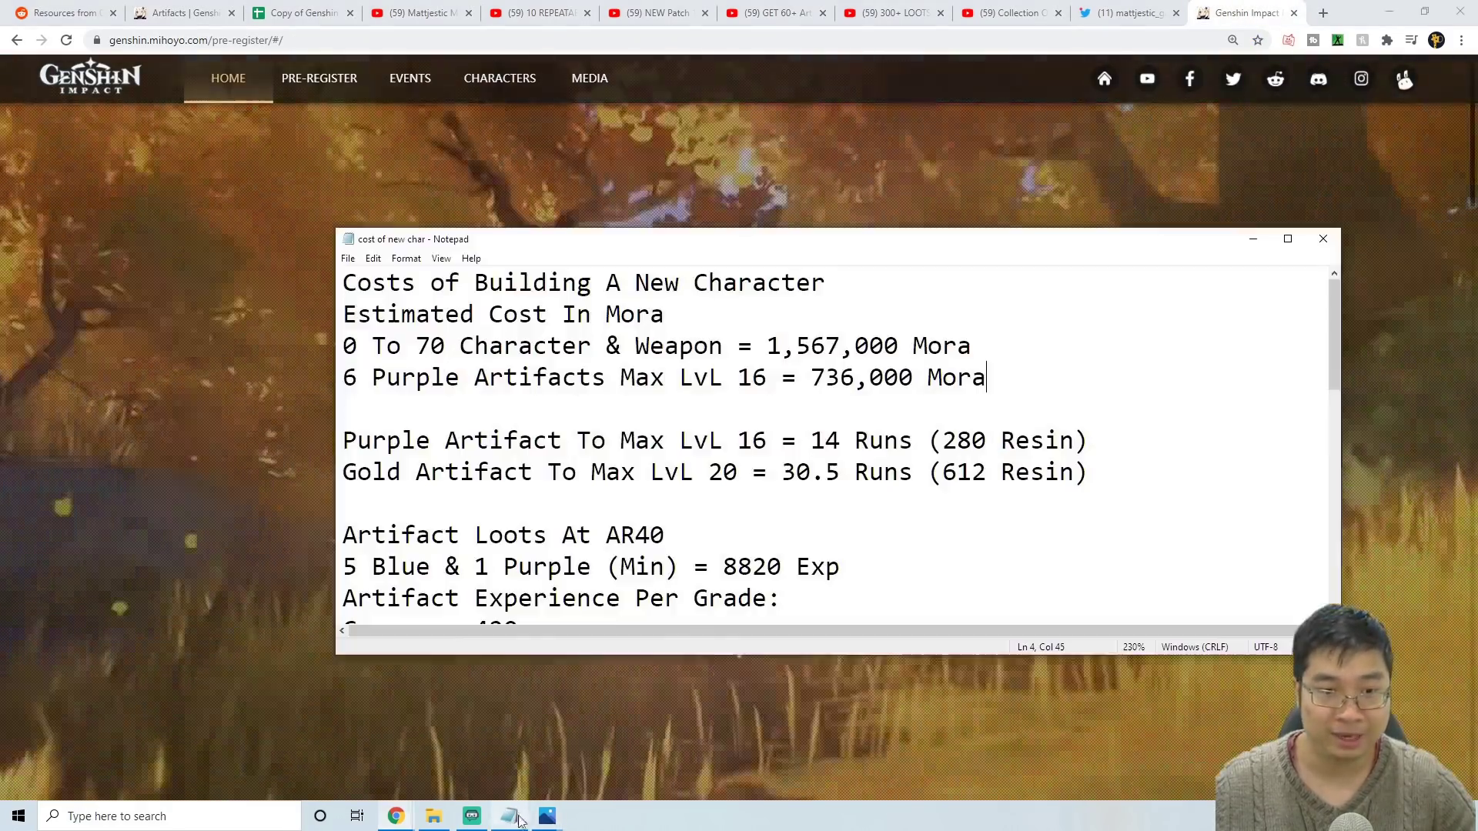
scroll(566, 348, down, 1)
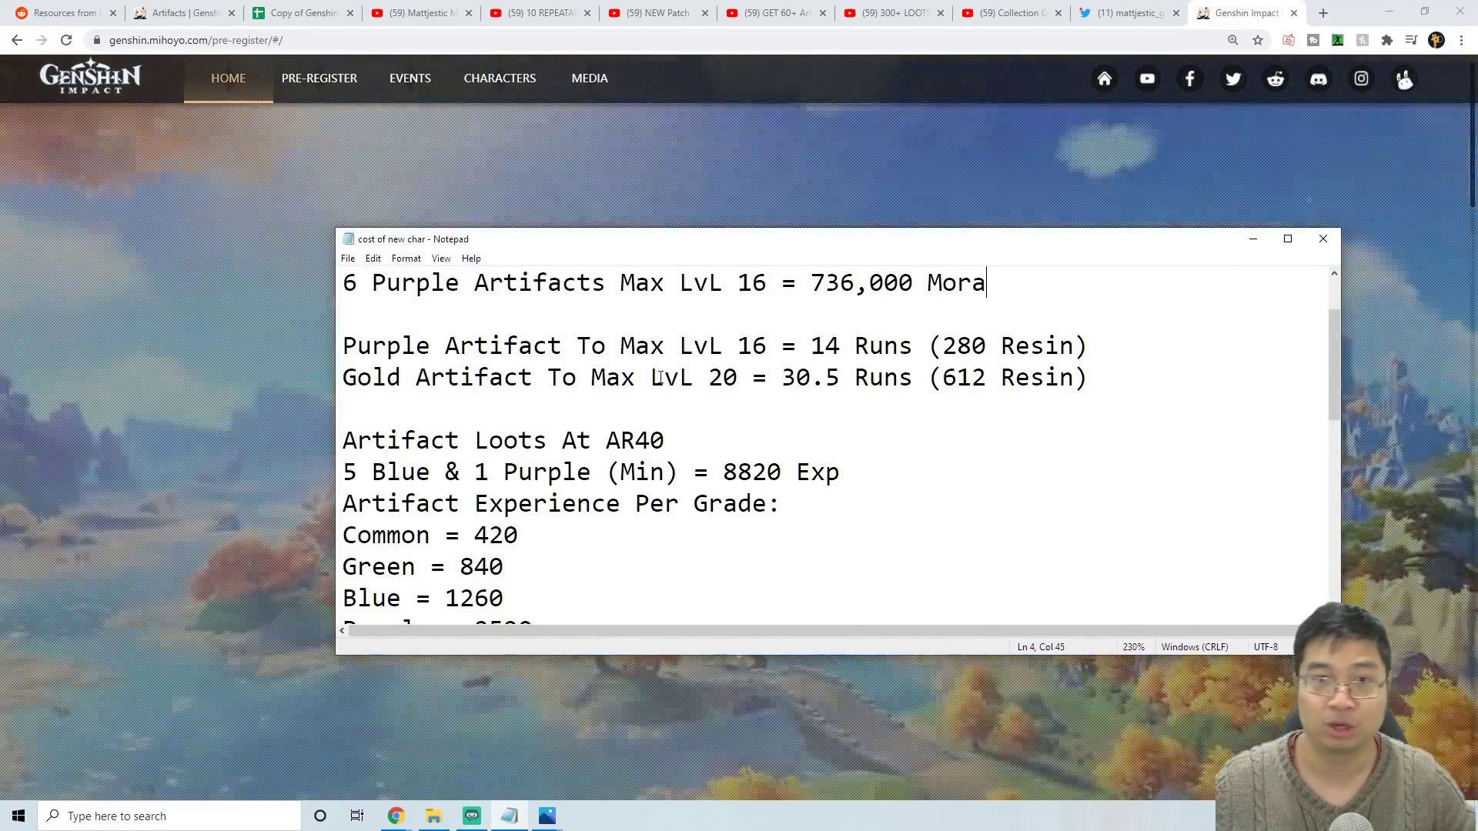
scroll(843, 423, down, 2)
scroll(644, 440, up, 1)
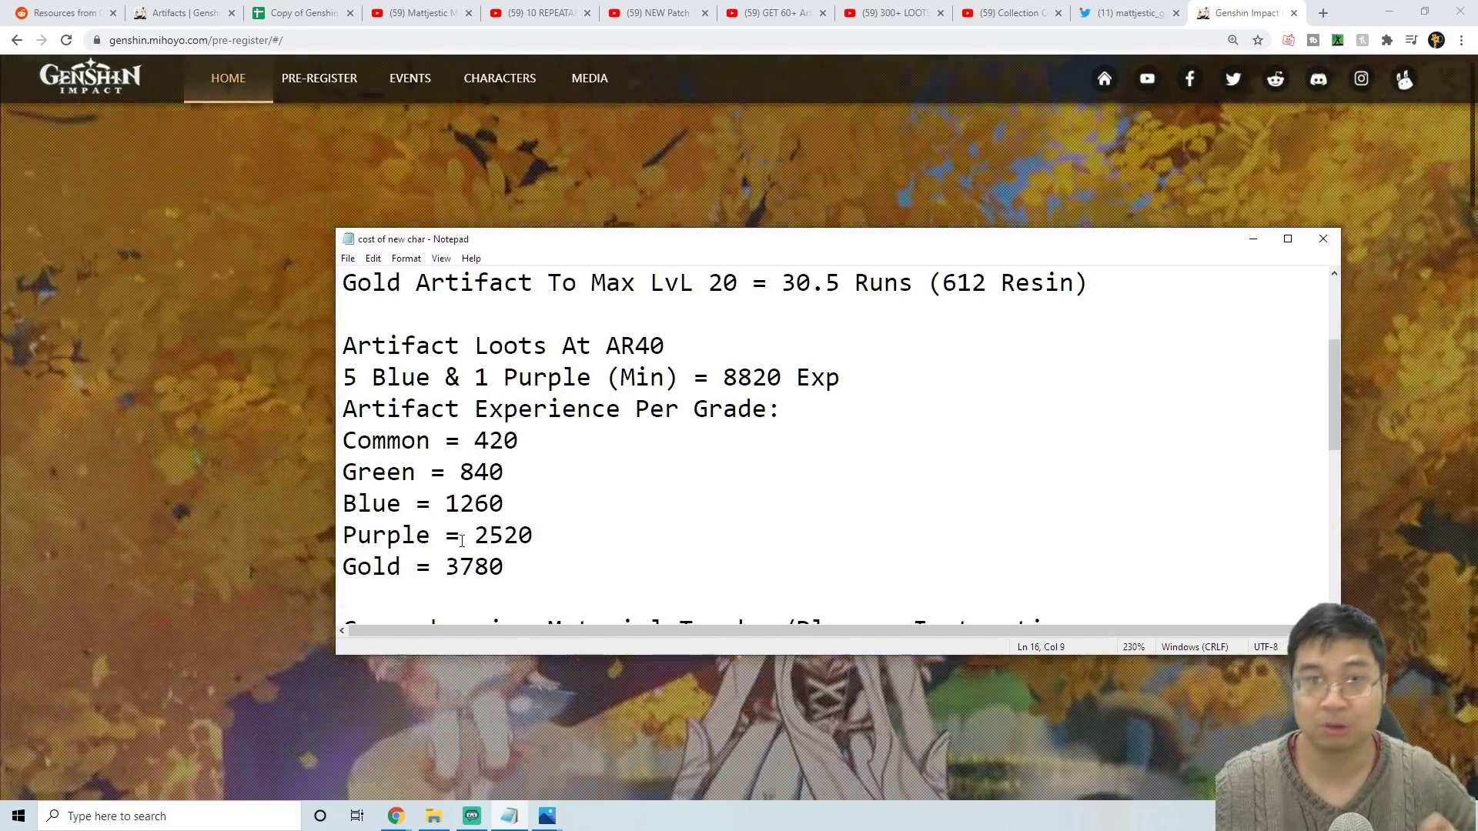
scroll(637, 481, up, 2)
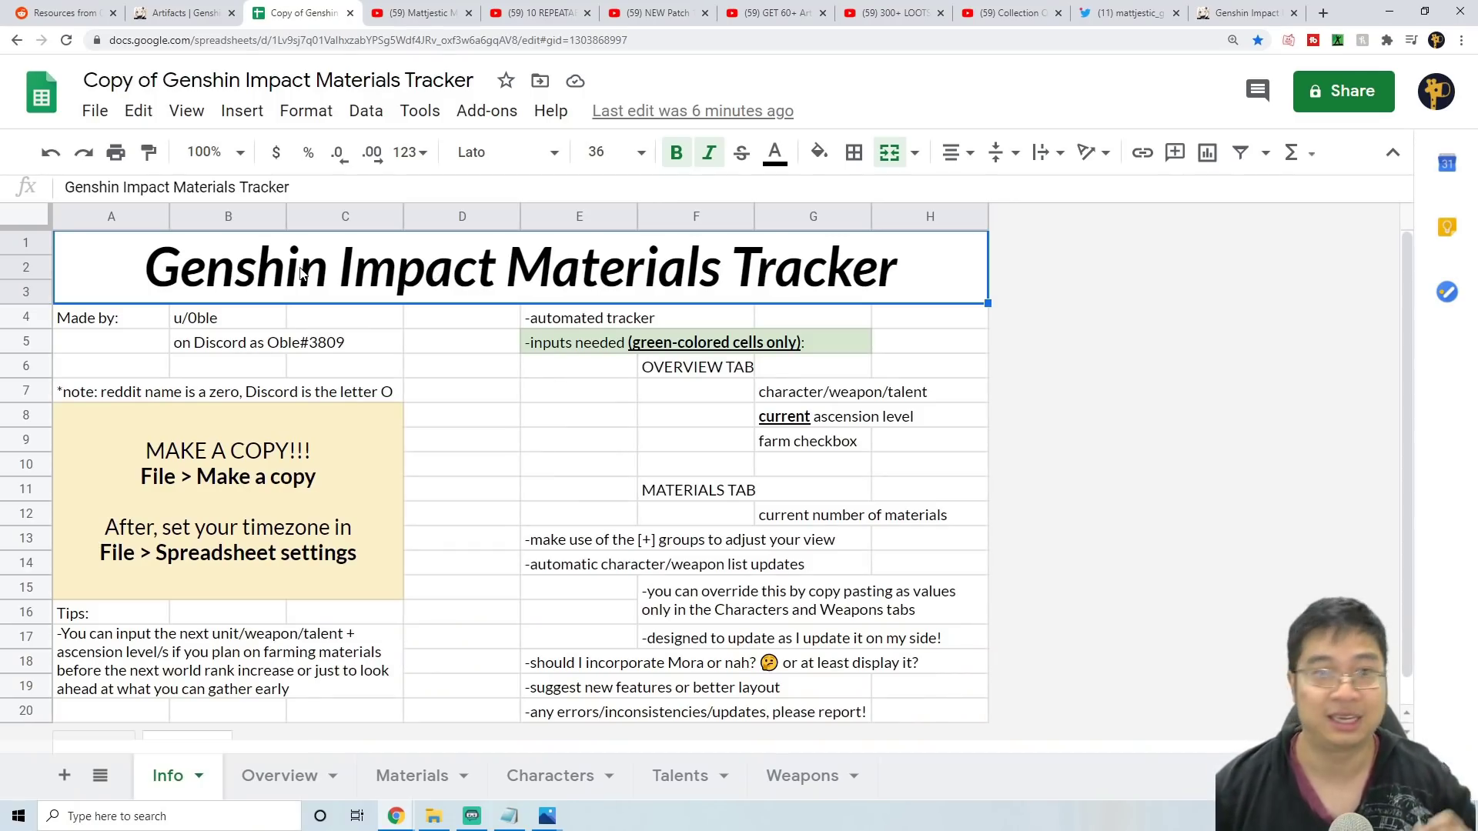
- Return to the Genshin Impact site and read the material tracker instructions in the Notepad notes
click(1247, 13)
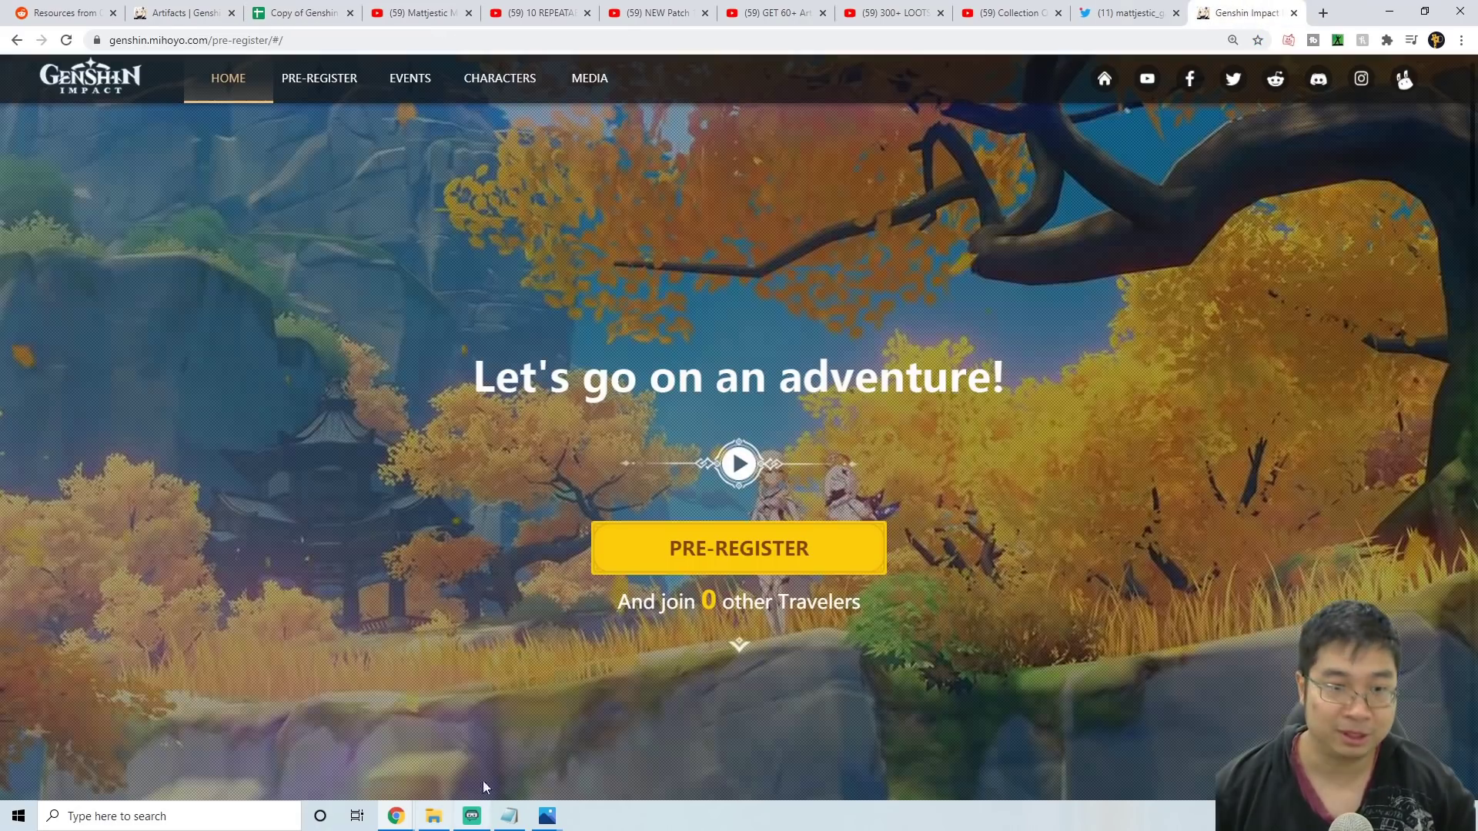
click(509, 816)
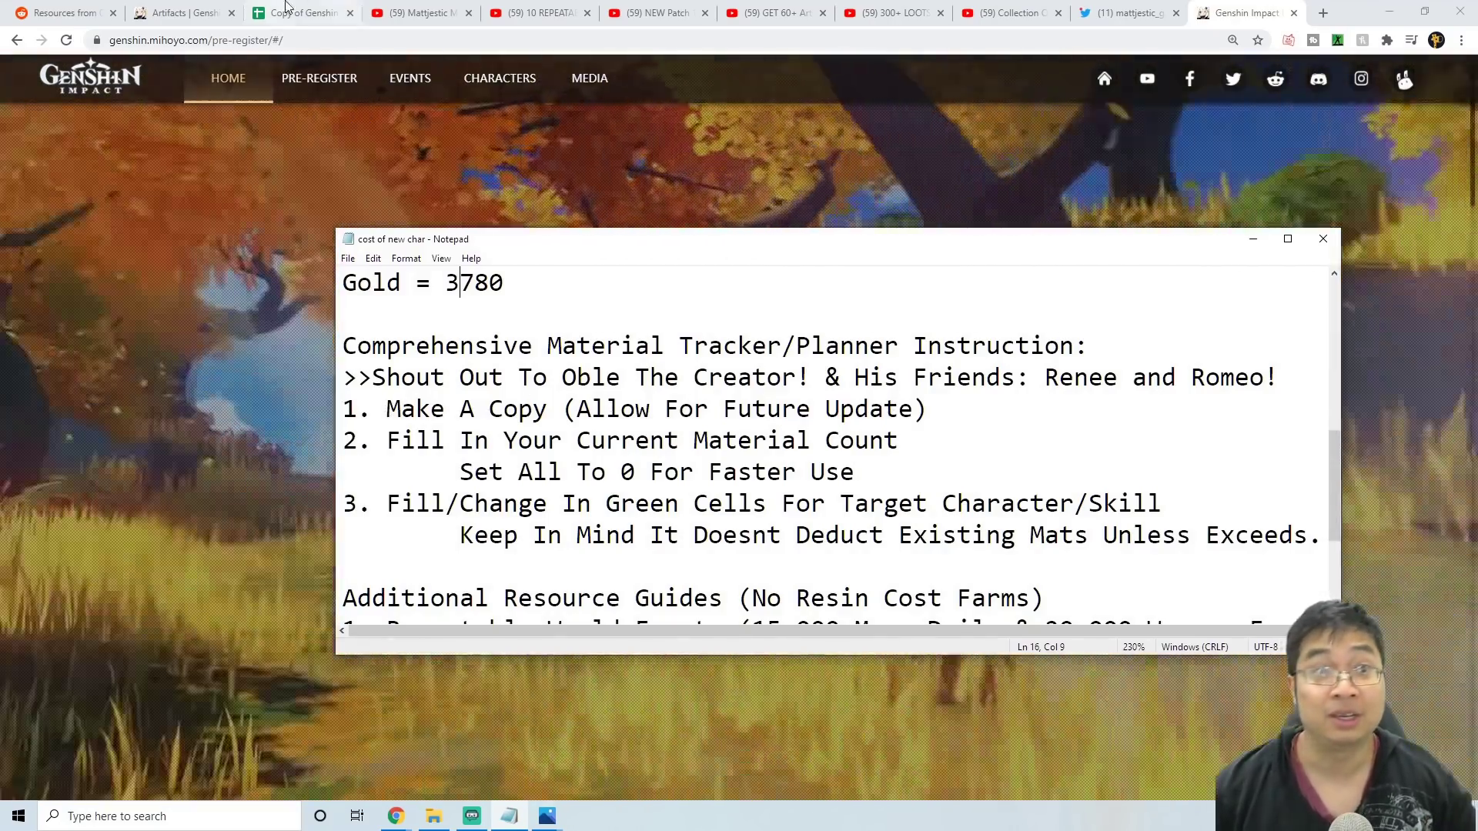
click(300, 13)
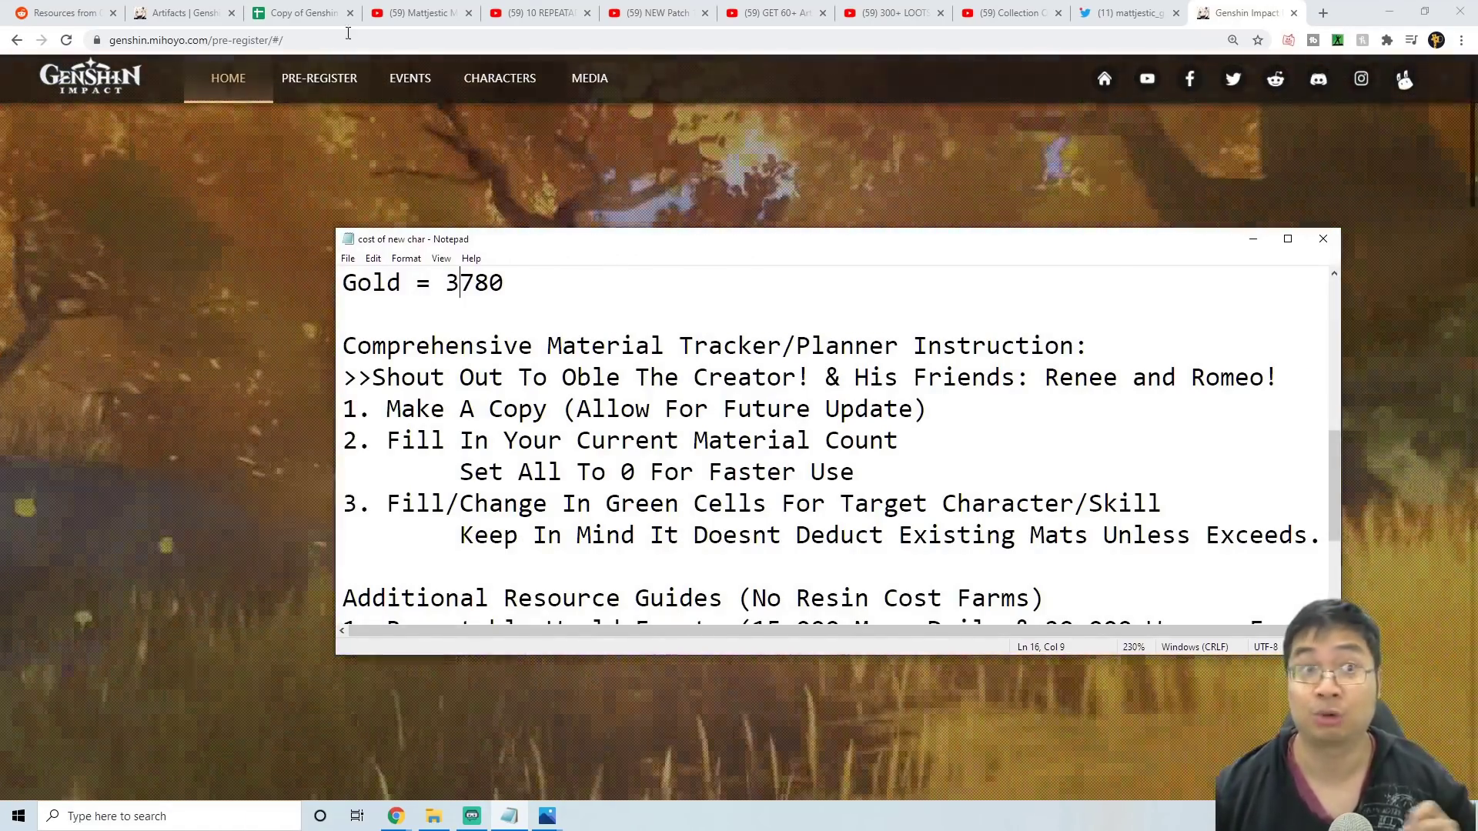
- Switch to the materials tracker in Chrome, check its Info sheet, and clear Diluc's farm checkbox on the Overview sheet
click(304, 12)
click(271, 779)
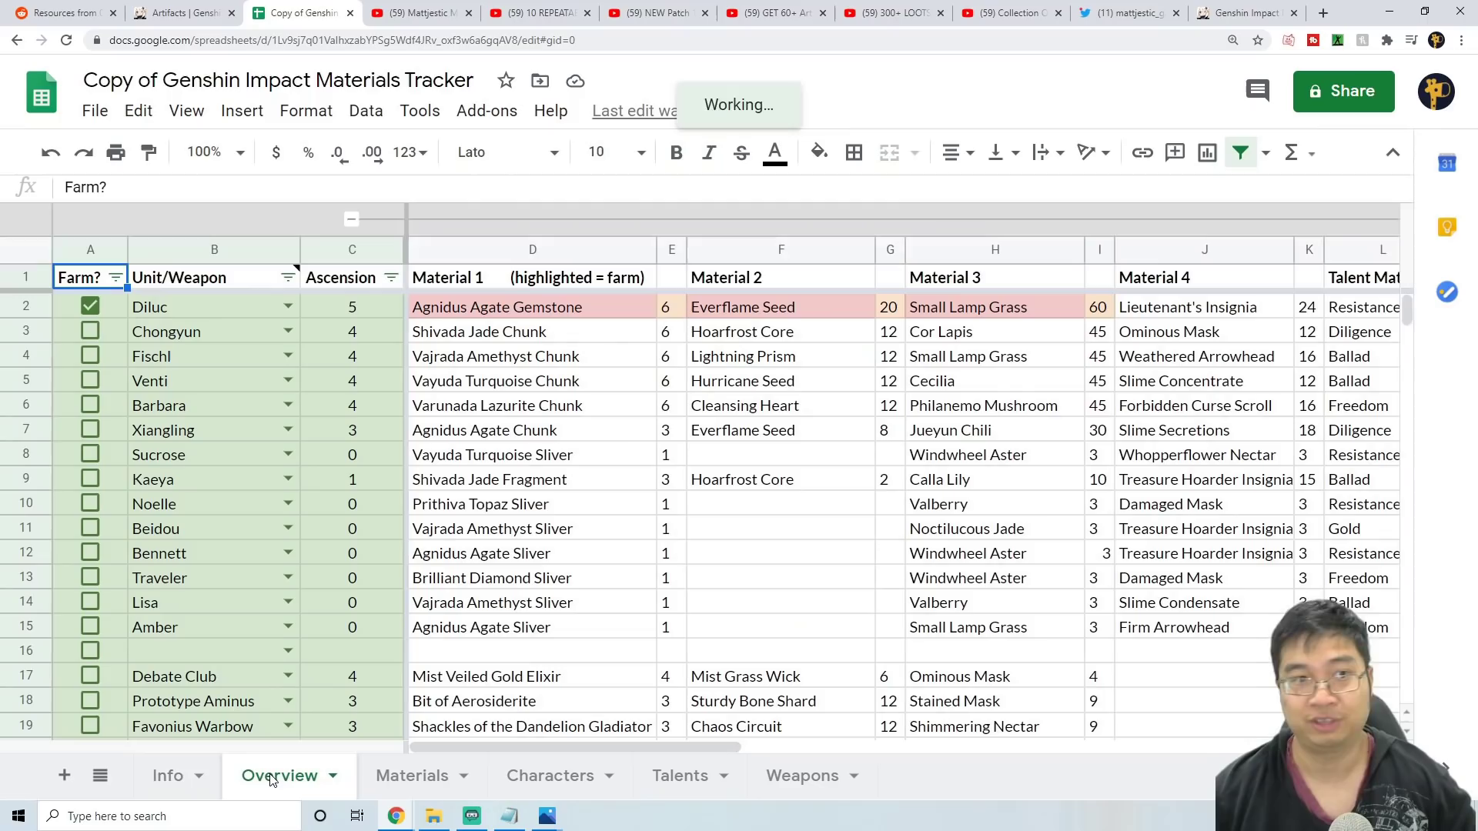
click(183, 779)
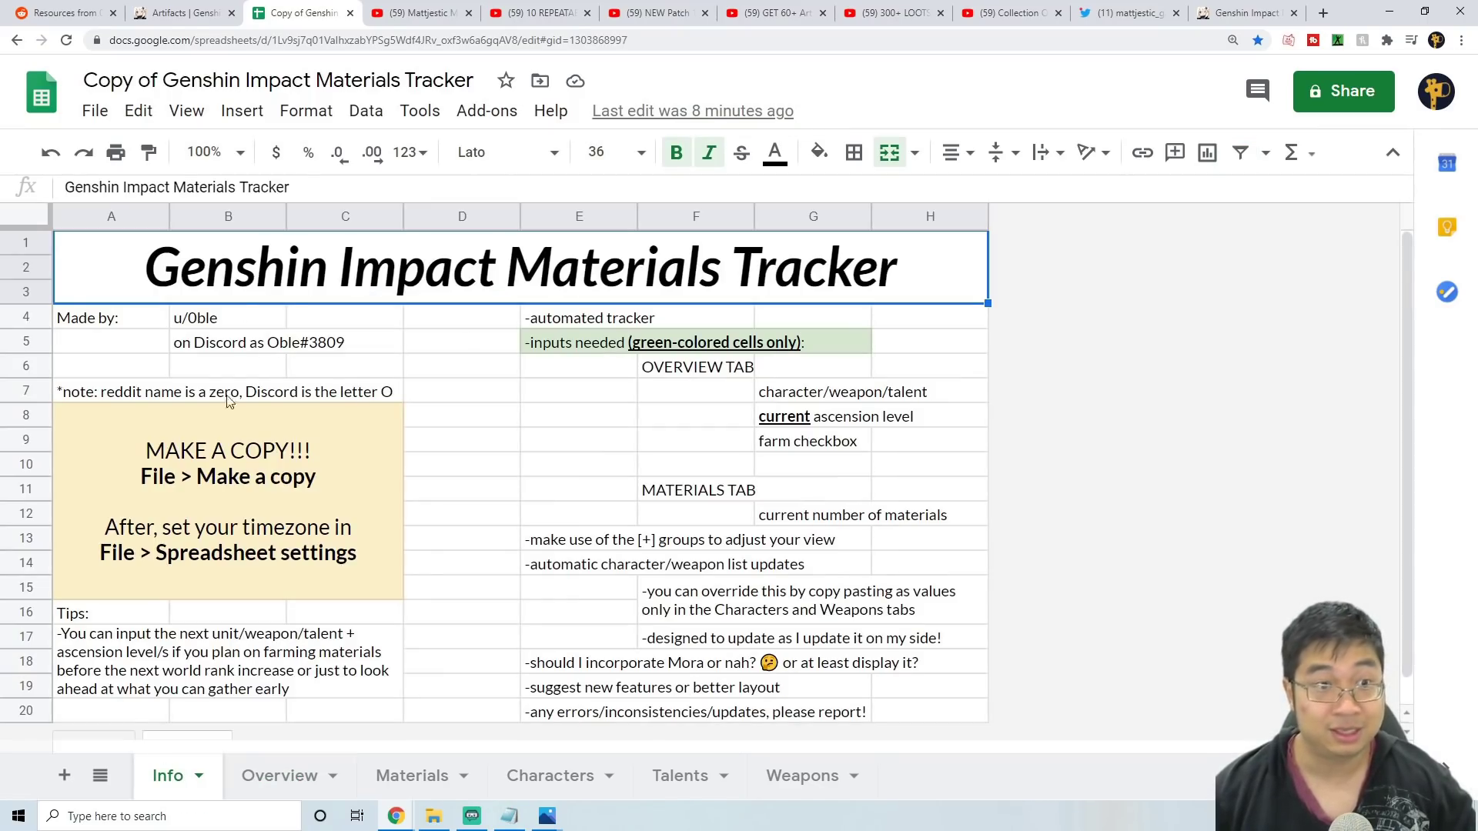
click(277, 779)
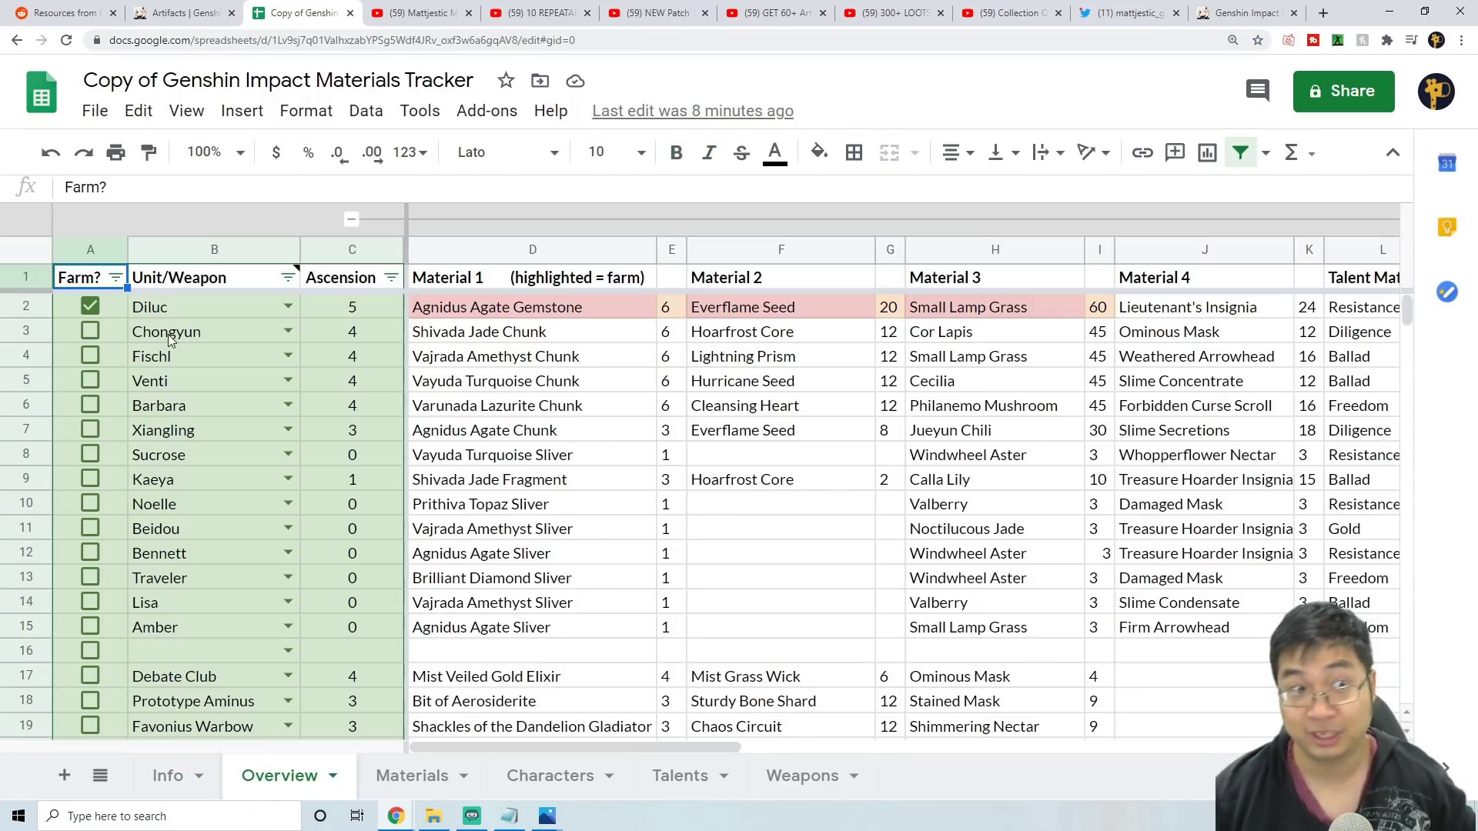
click(89, 307)
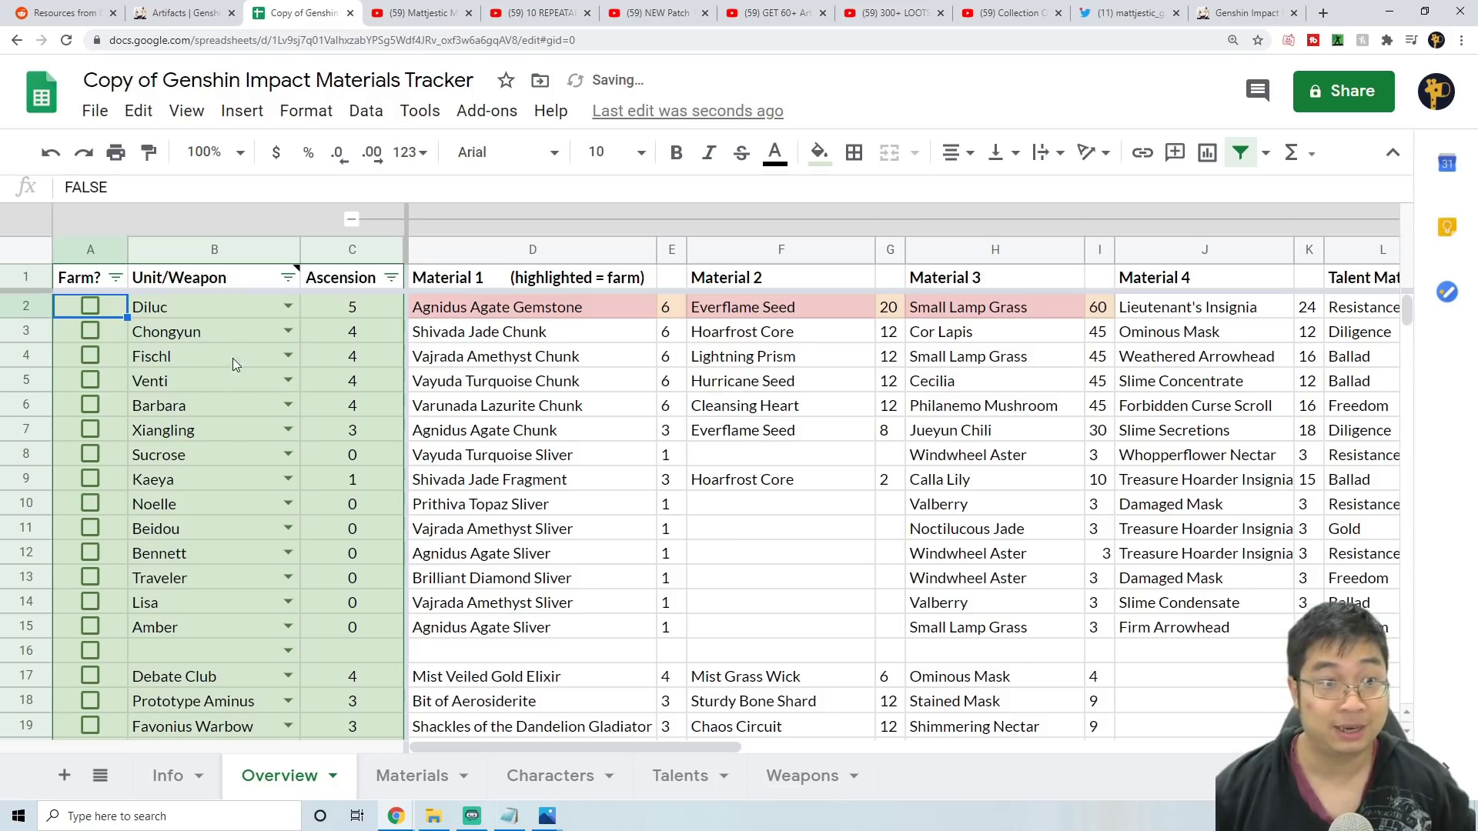
- On the Overview sheet, set Venti's ascension level to 5 and mark him for farming
scroll(222, 425, down, 1)
scroll(254, 462, up, 1)
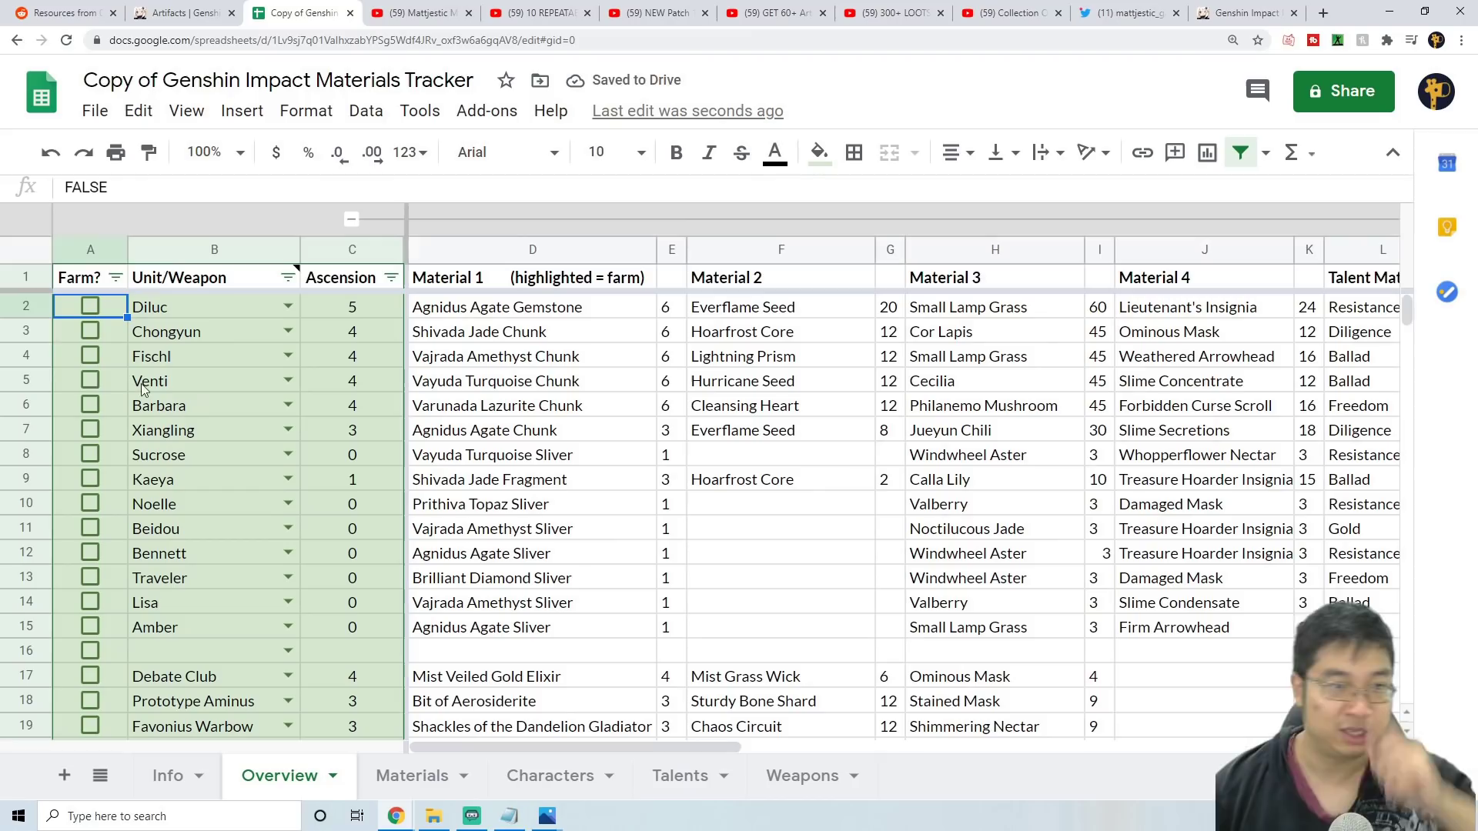
click(293, 387)
key(ctrl+f)
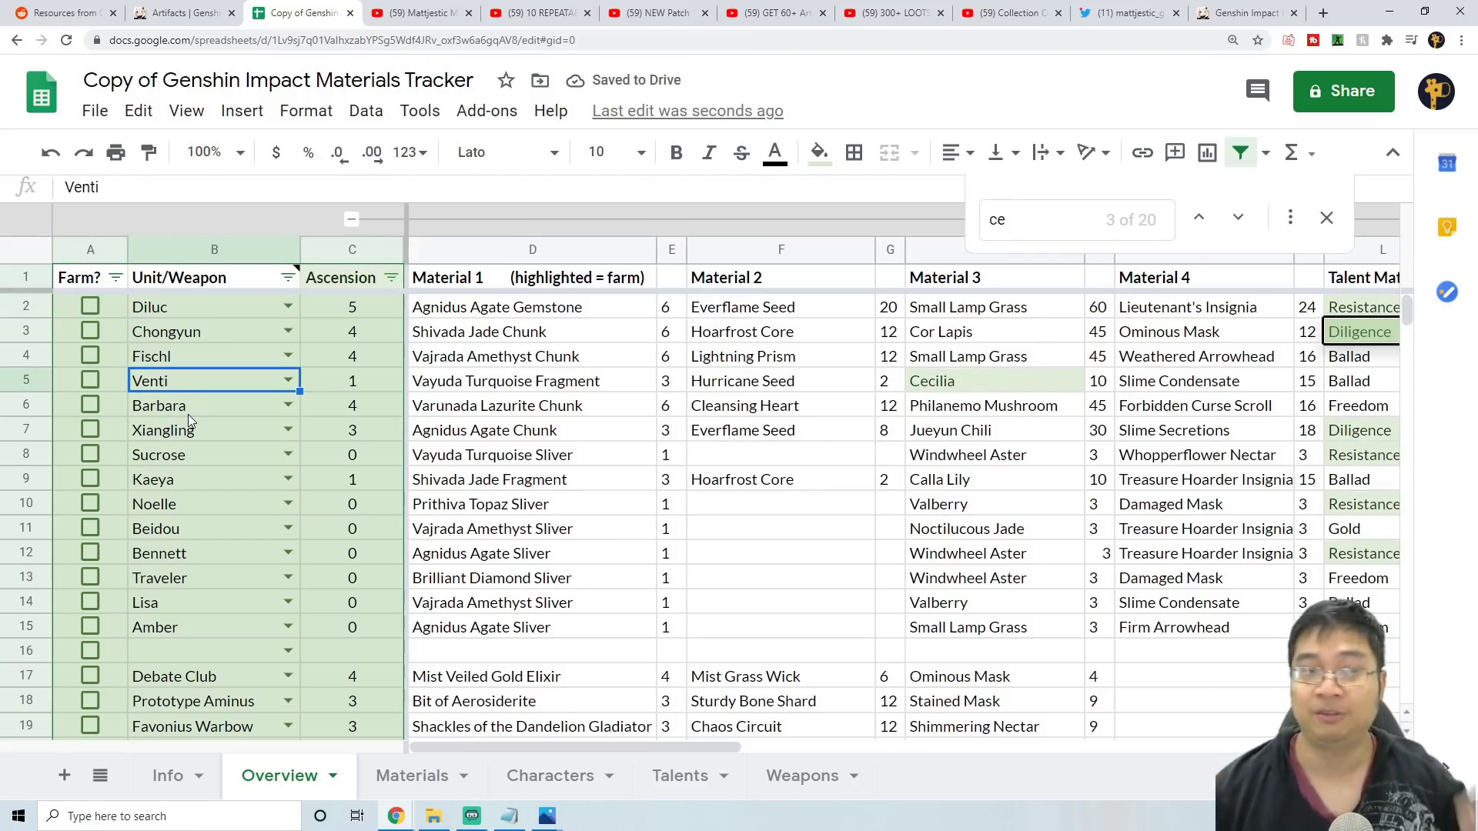
click(358, 383)
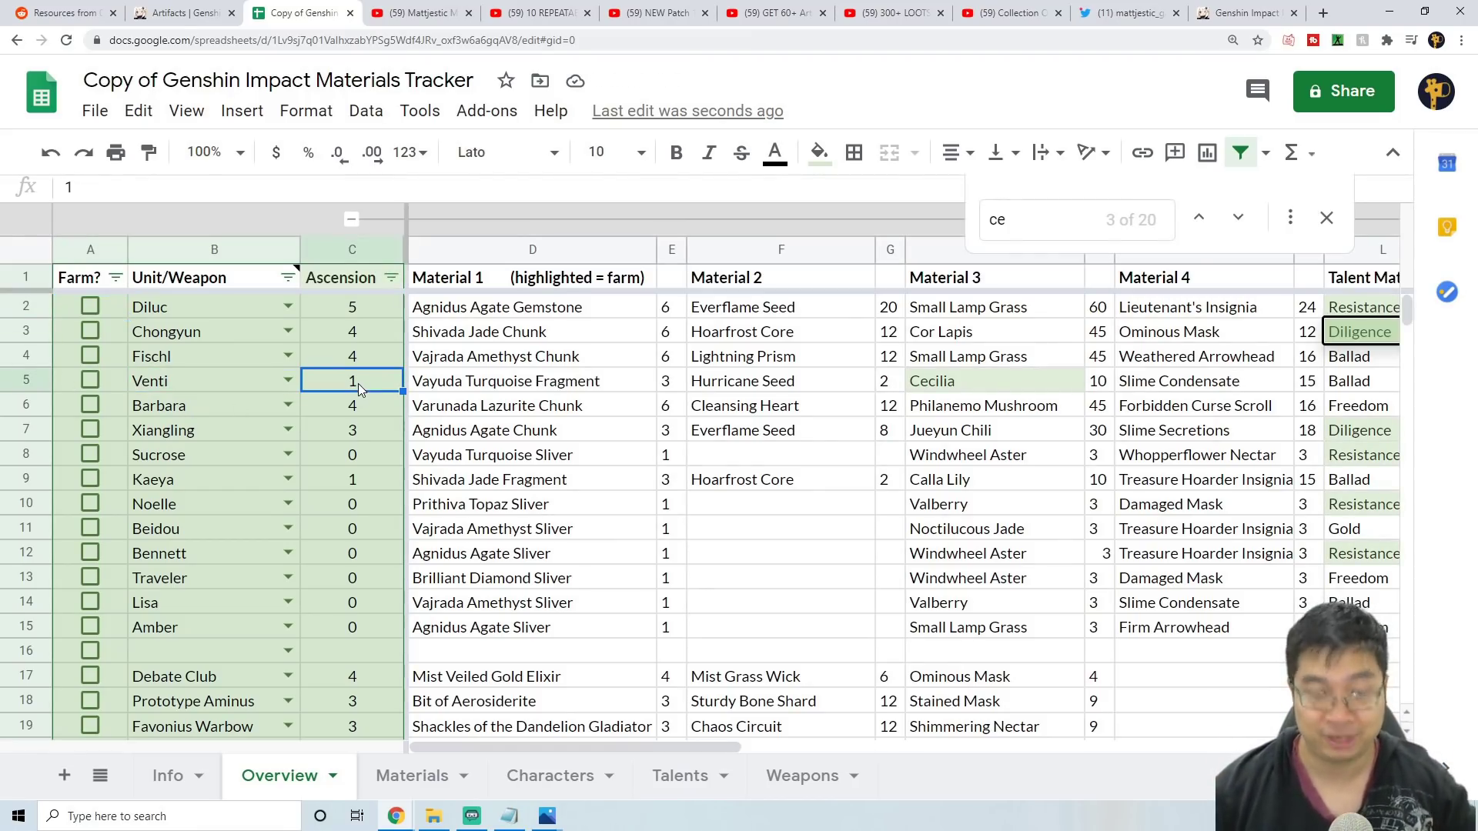
text(5)
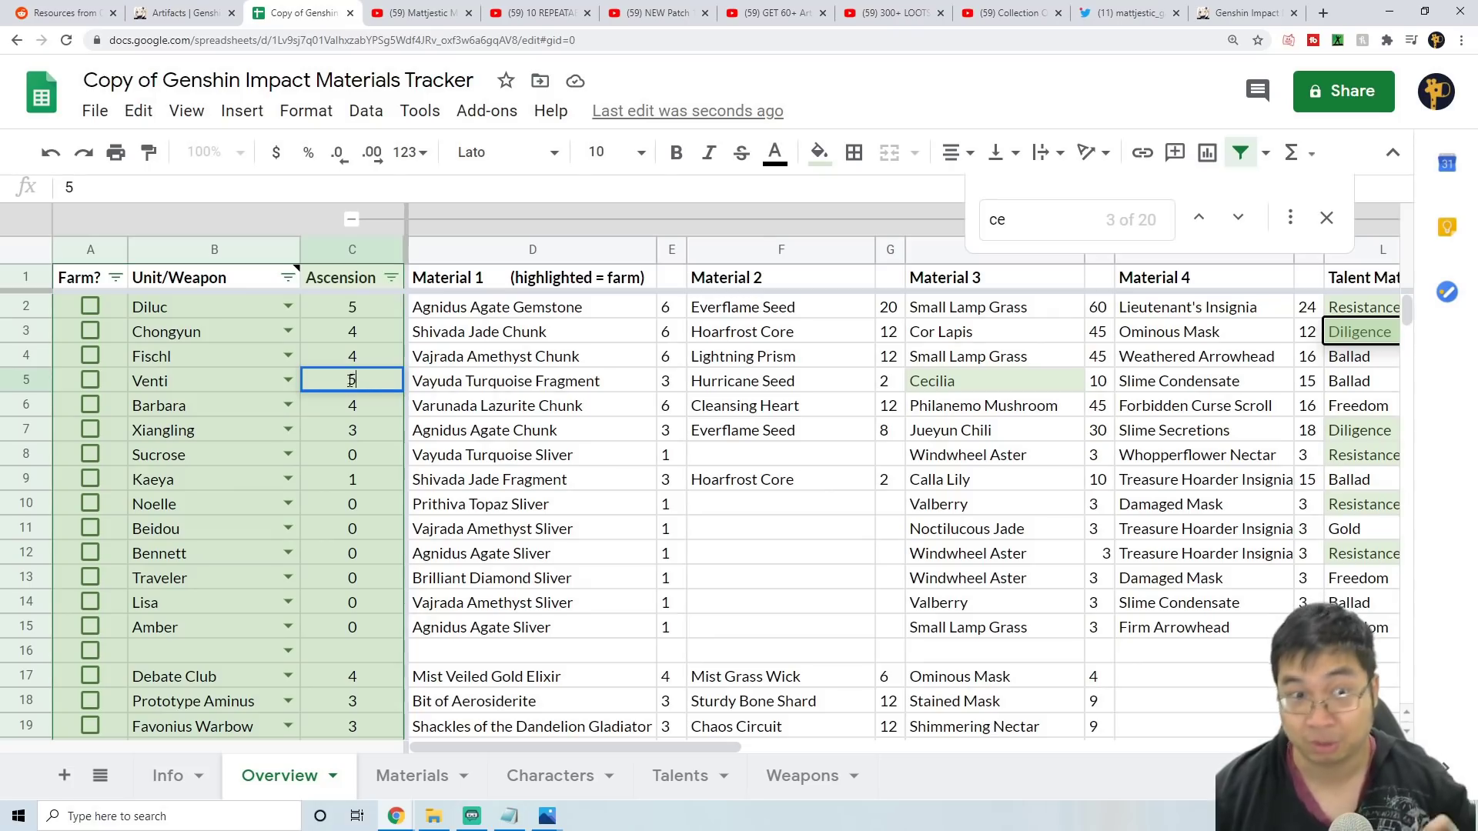
click(88, 381)
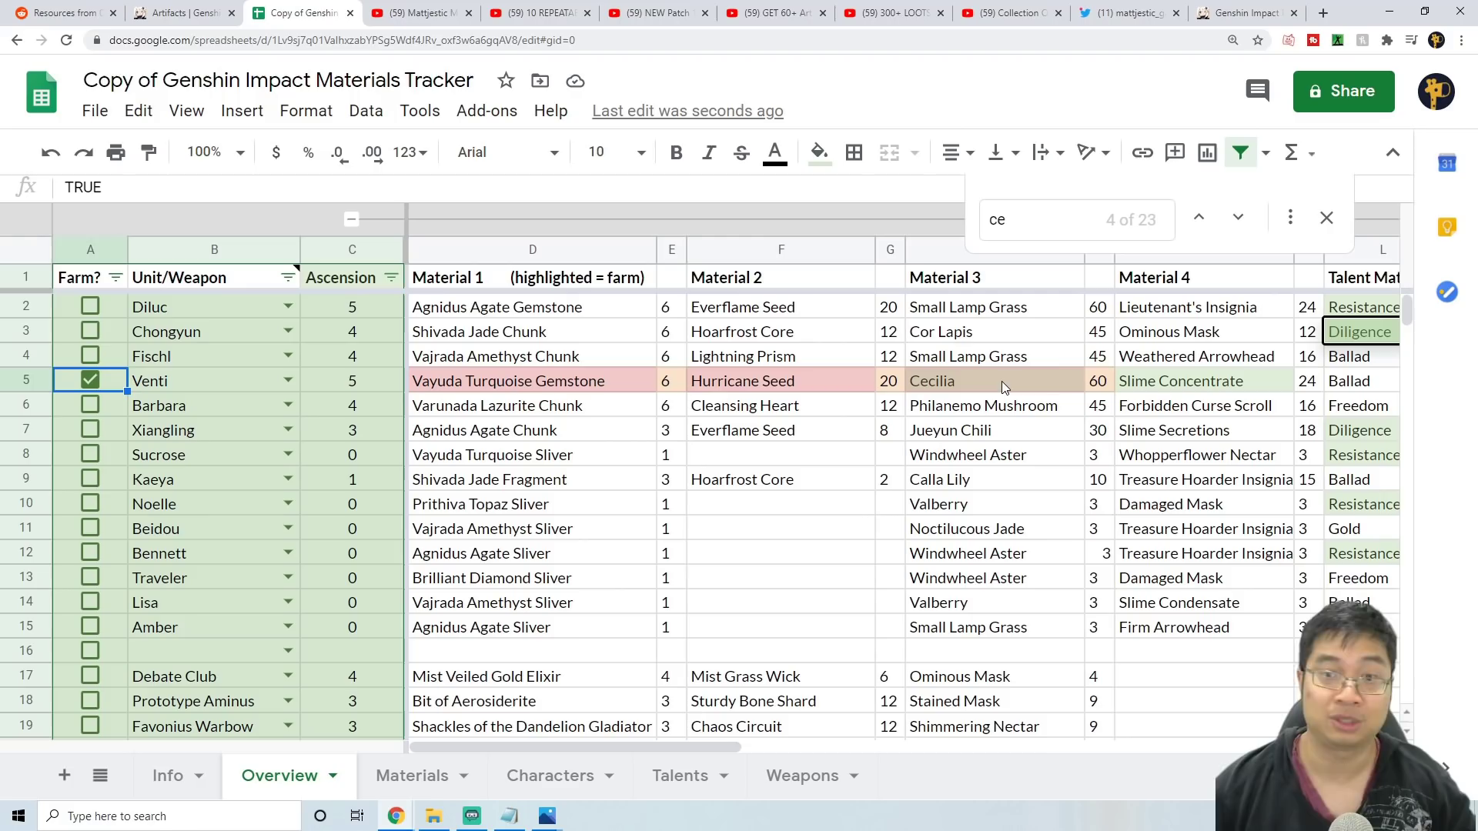
- On the Materials sheet, set the owned count of Cecilia under Local Specialties to 100
click(397, 779)
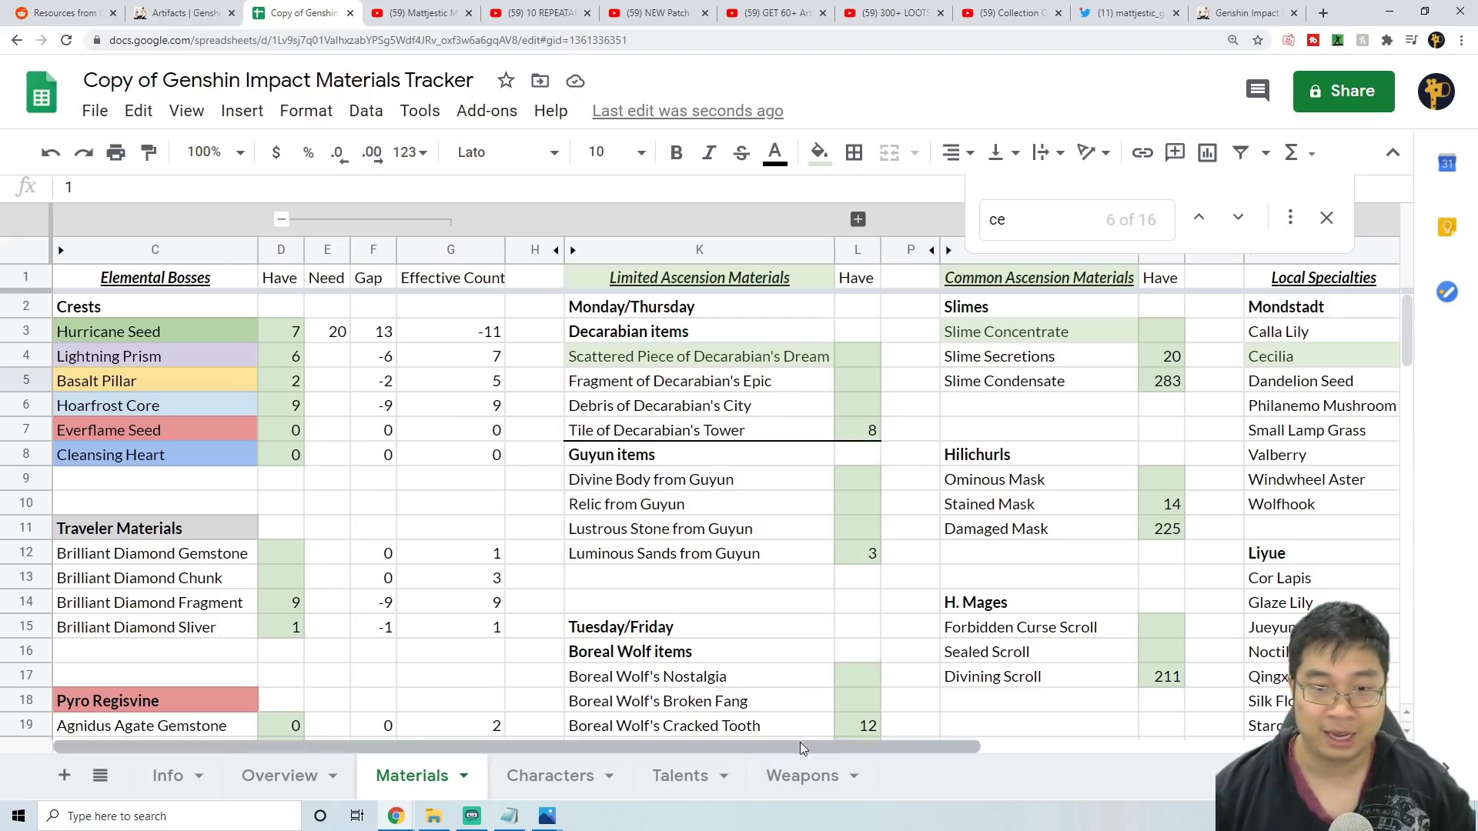
drag(801, 745, 1056, 740)
click(1094, 358)
text(1)
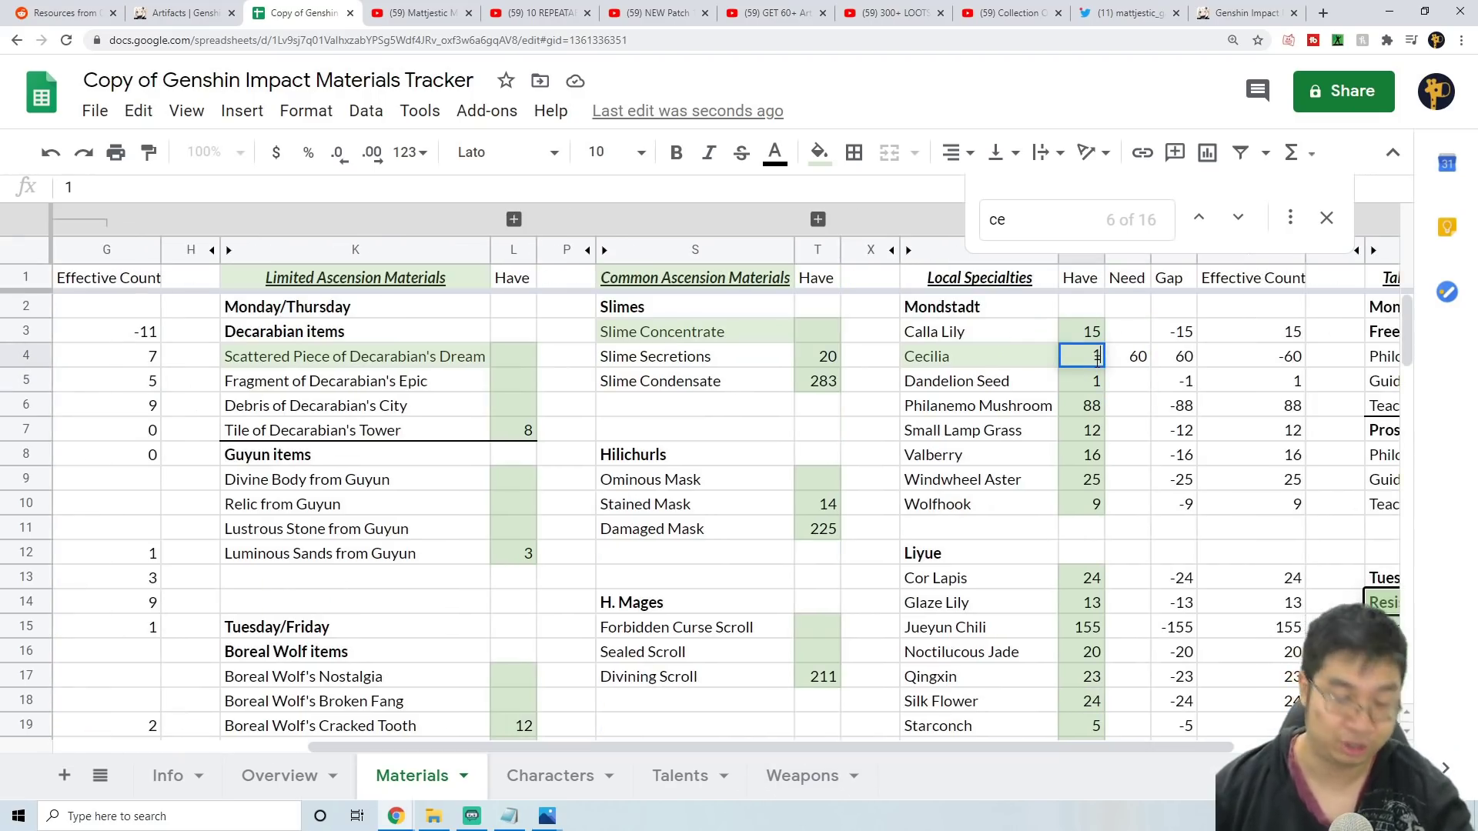
text(00)
key(Return)
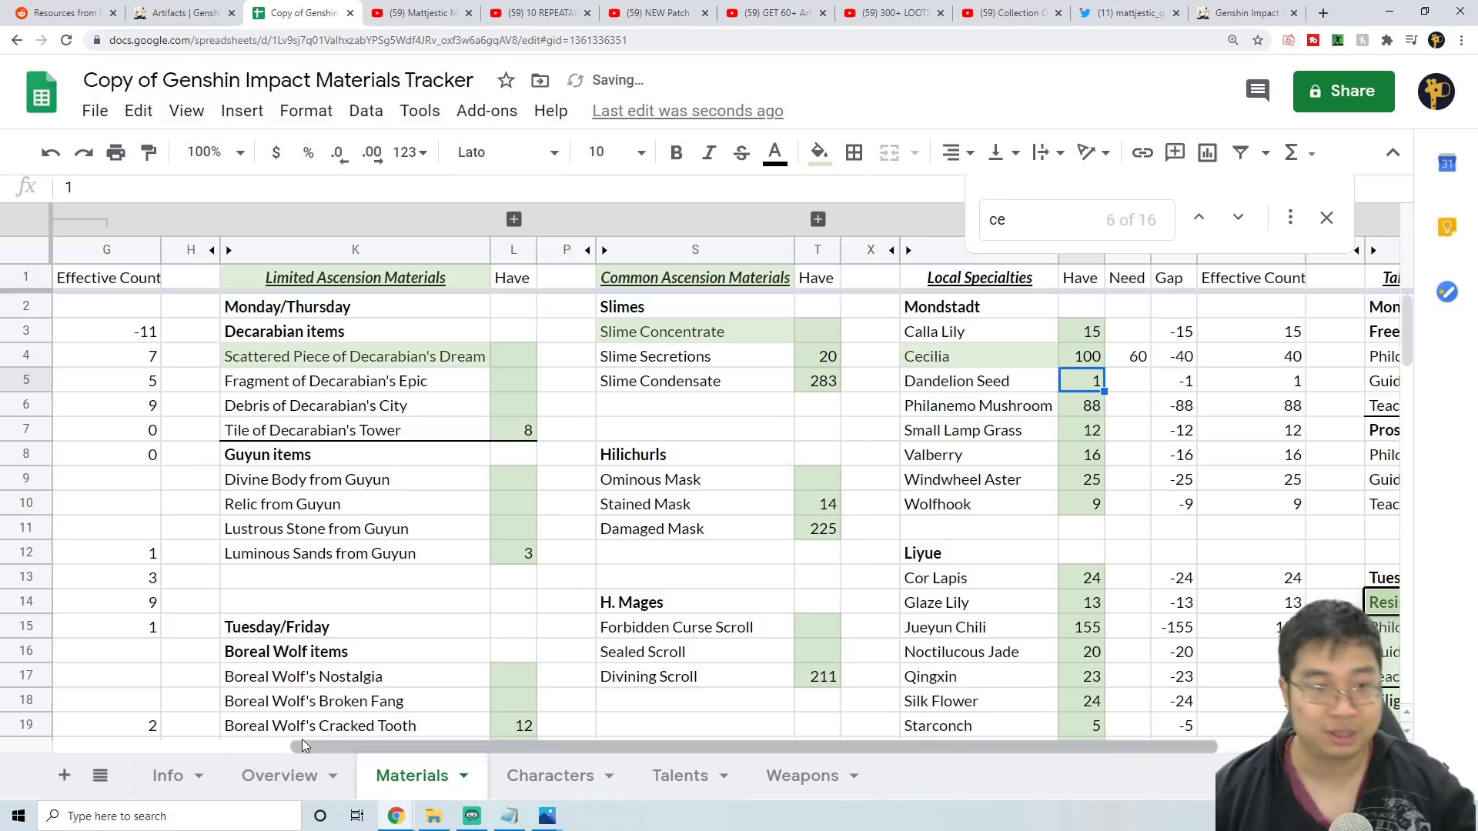
- Return to the Overview sheet and check Venti's Hurricane Seed and Cecilia requirements
click(282, 778)
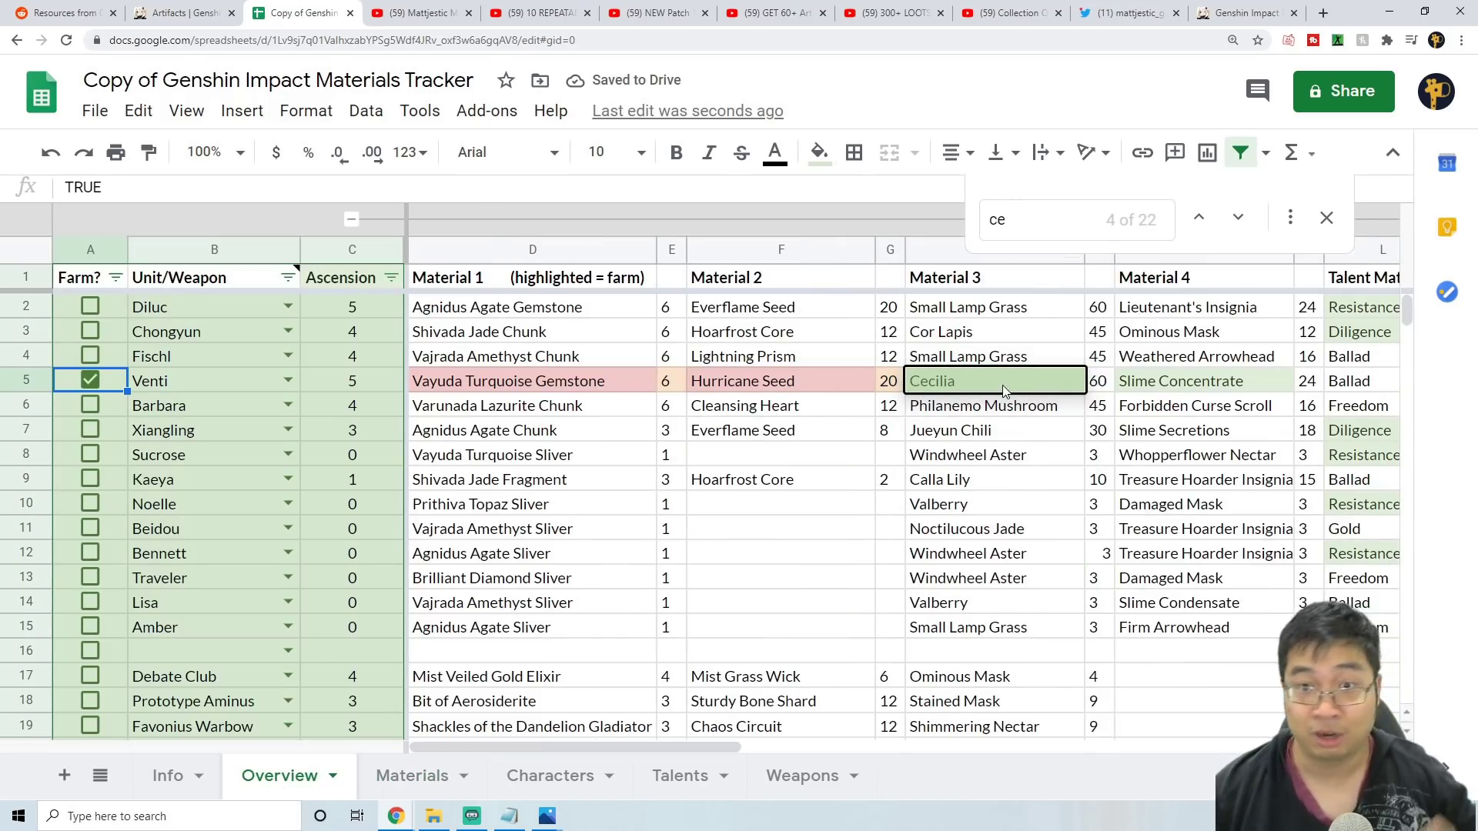
click(754, 388)
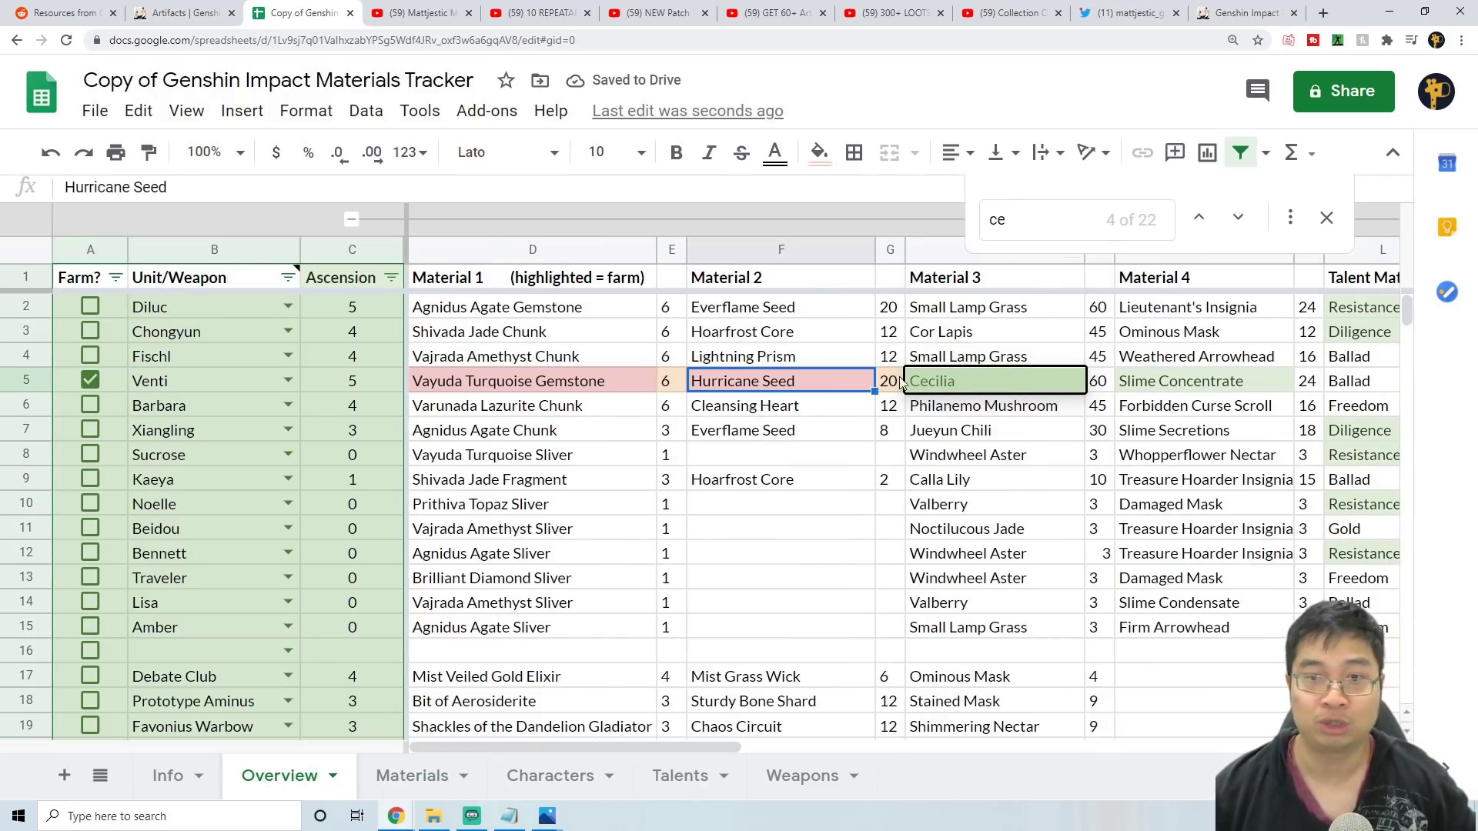
click(1041, 380)
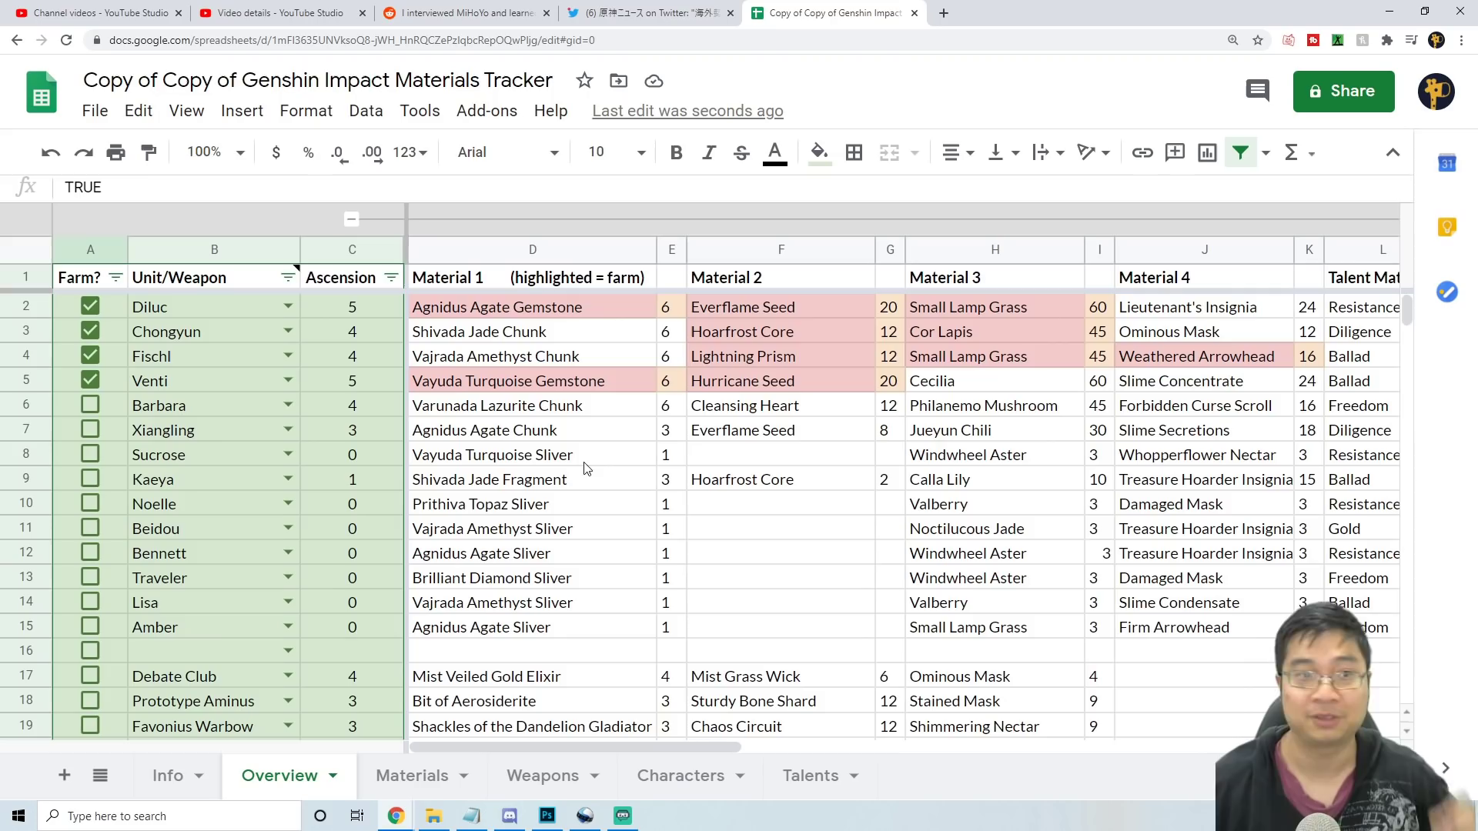
- In the second copy of the tracker, mark Diluc Attack, Diluc Burst and Chongyun Attack for farming on the Overview sheet
scroll(203, 356, down, 6)
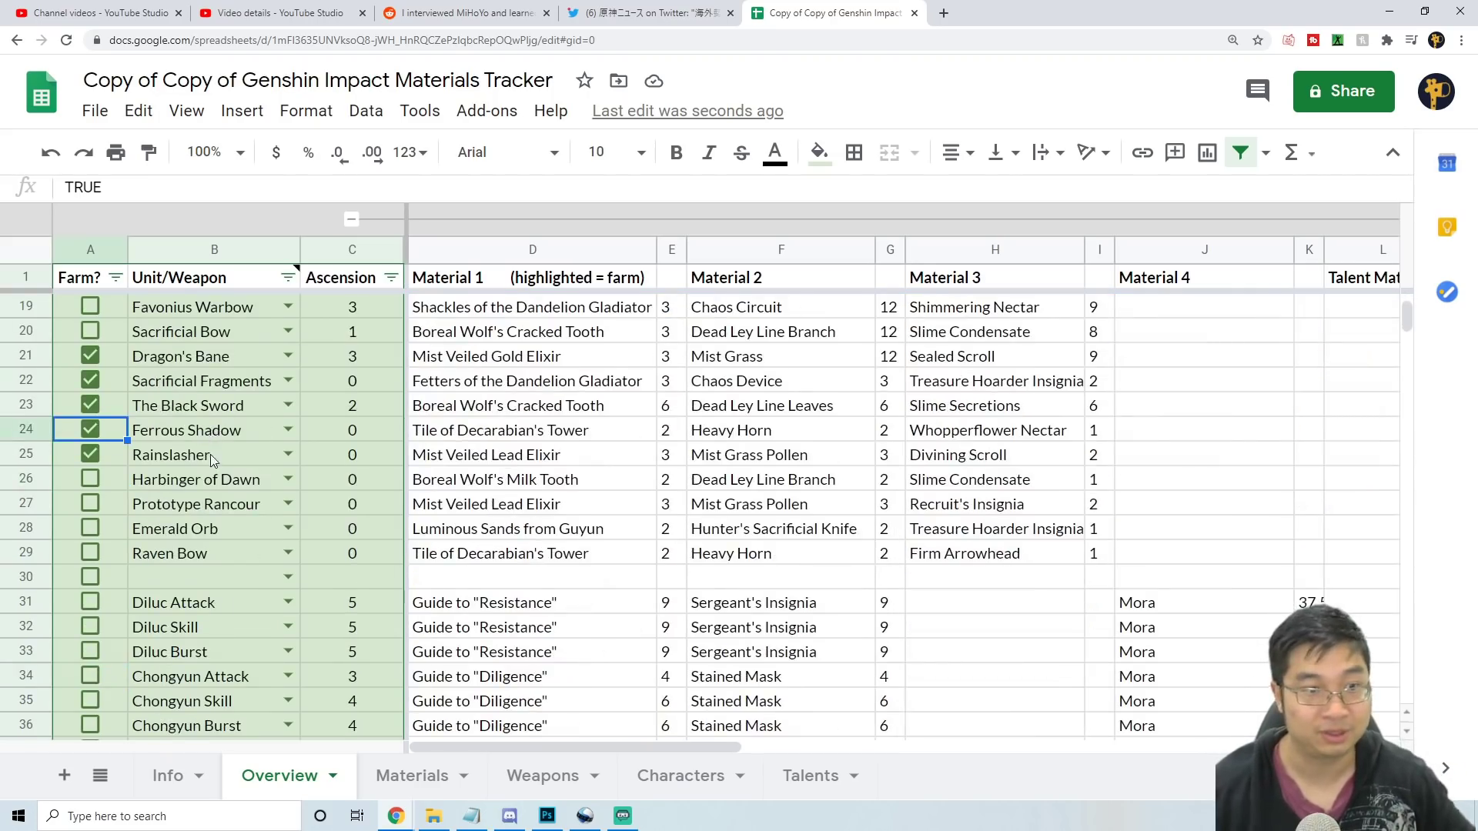
scroll(214, 460, down, 2)
click(90, 429)
click(90, 479)
click(90, 503)
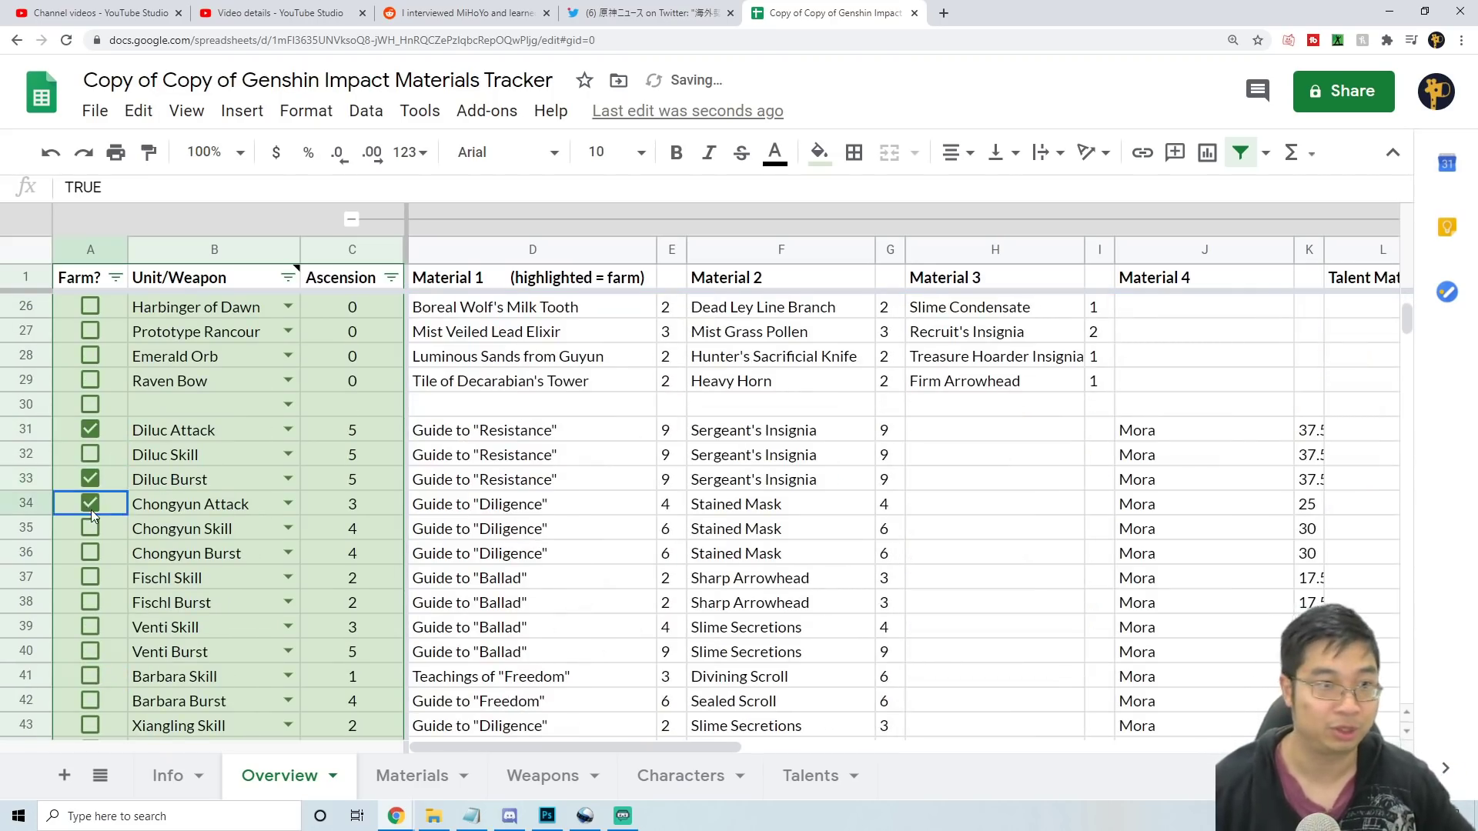
- Examine the Overview sheet's weekday farming schedule and its lists of mobs, bosses and local specialties to farm
scroll(91, 514, up, 8)
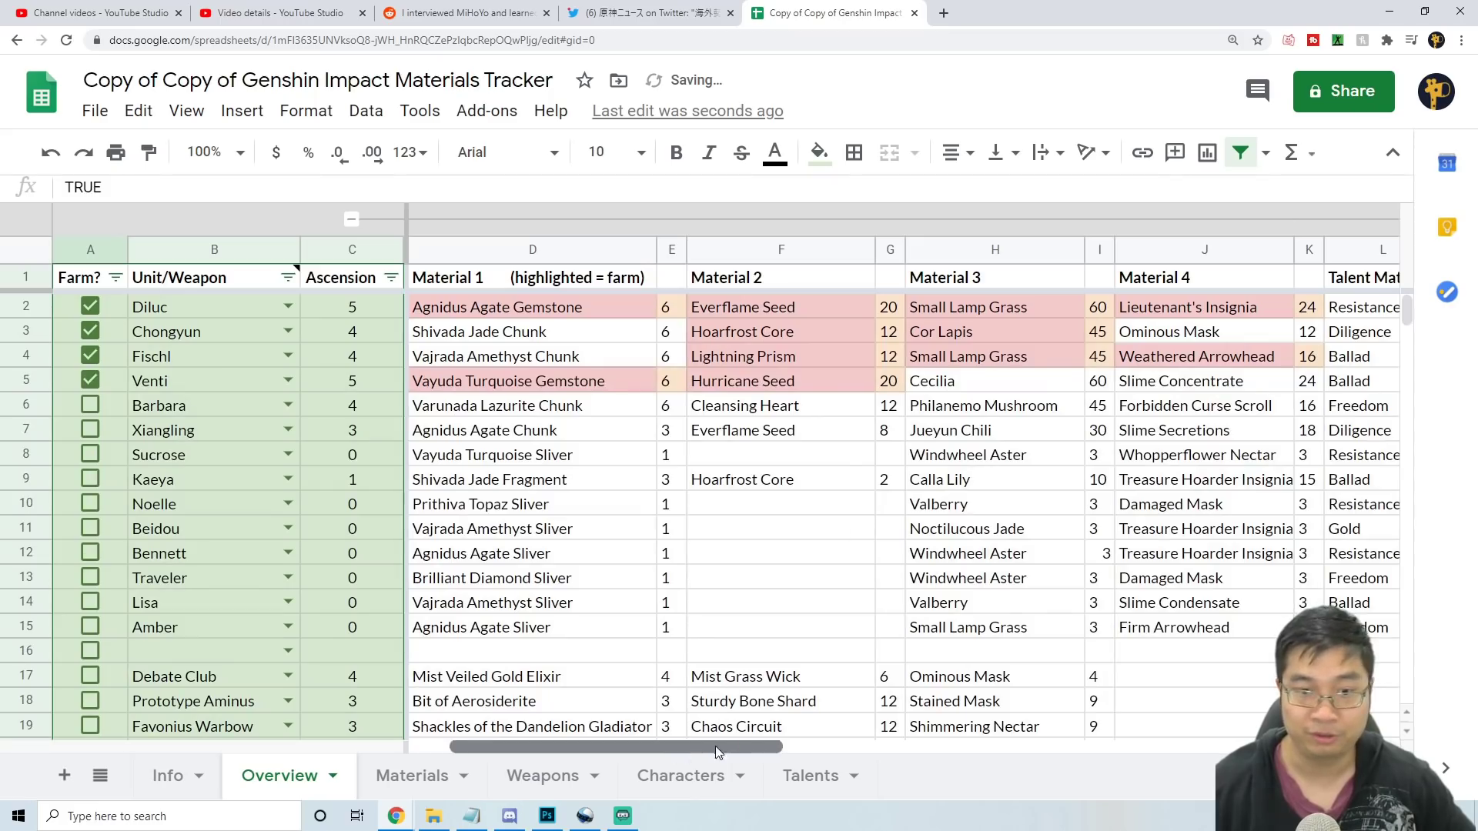
drag(716, 750, 1024, 764)
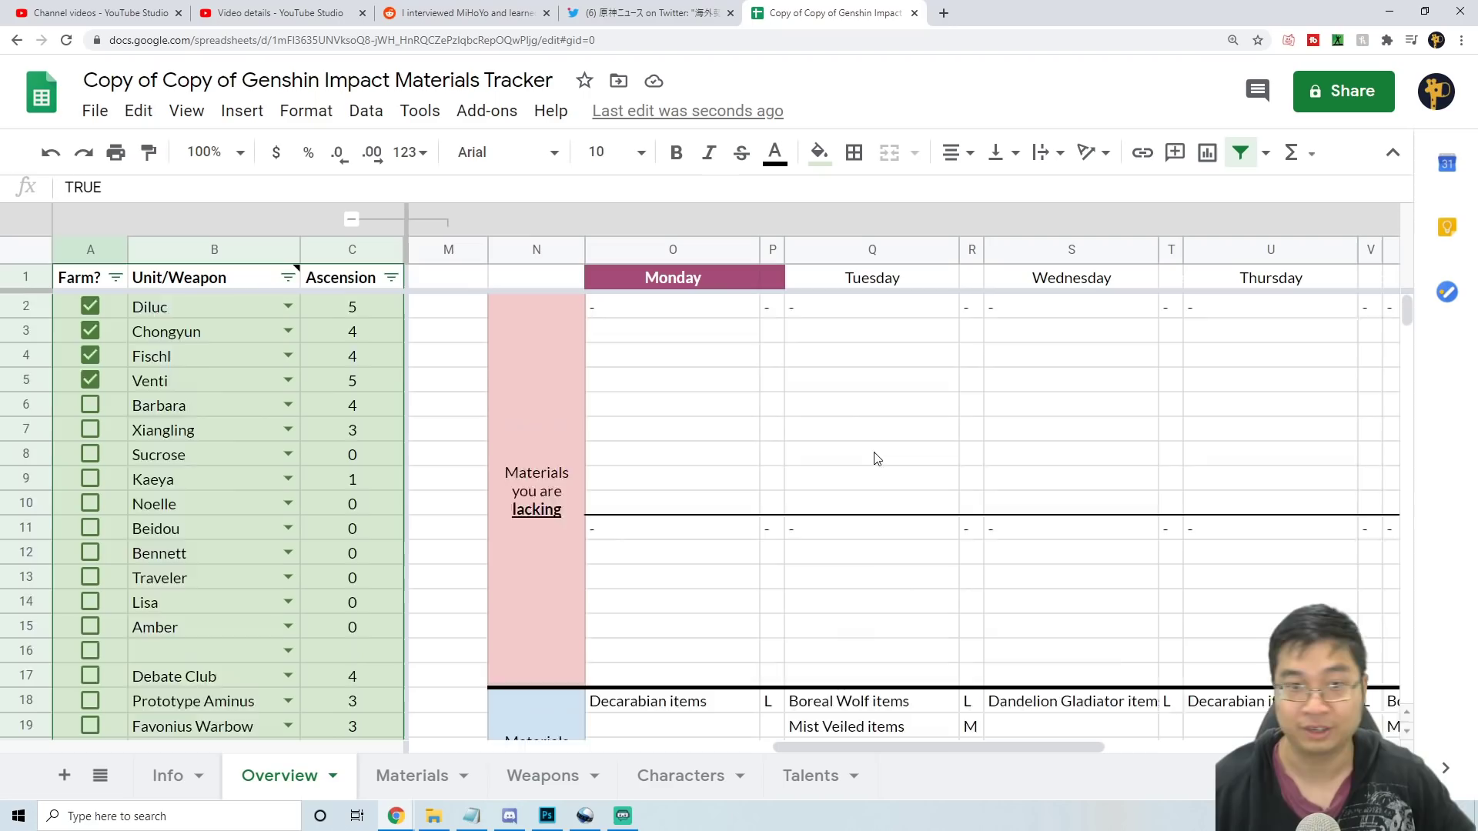
scroll(877, 458, down, 3)
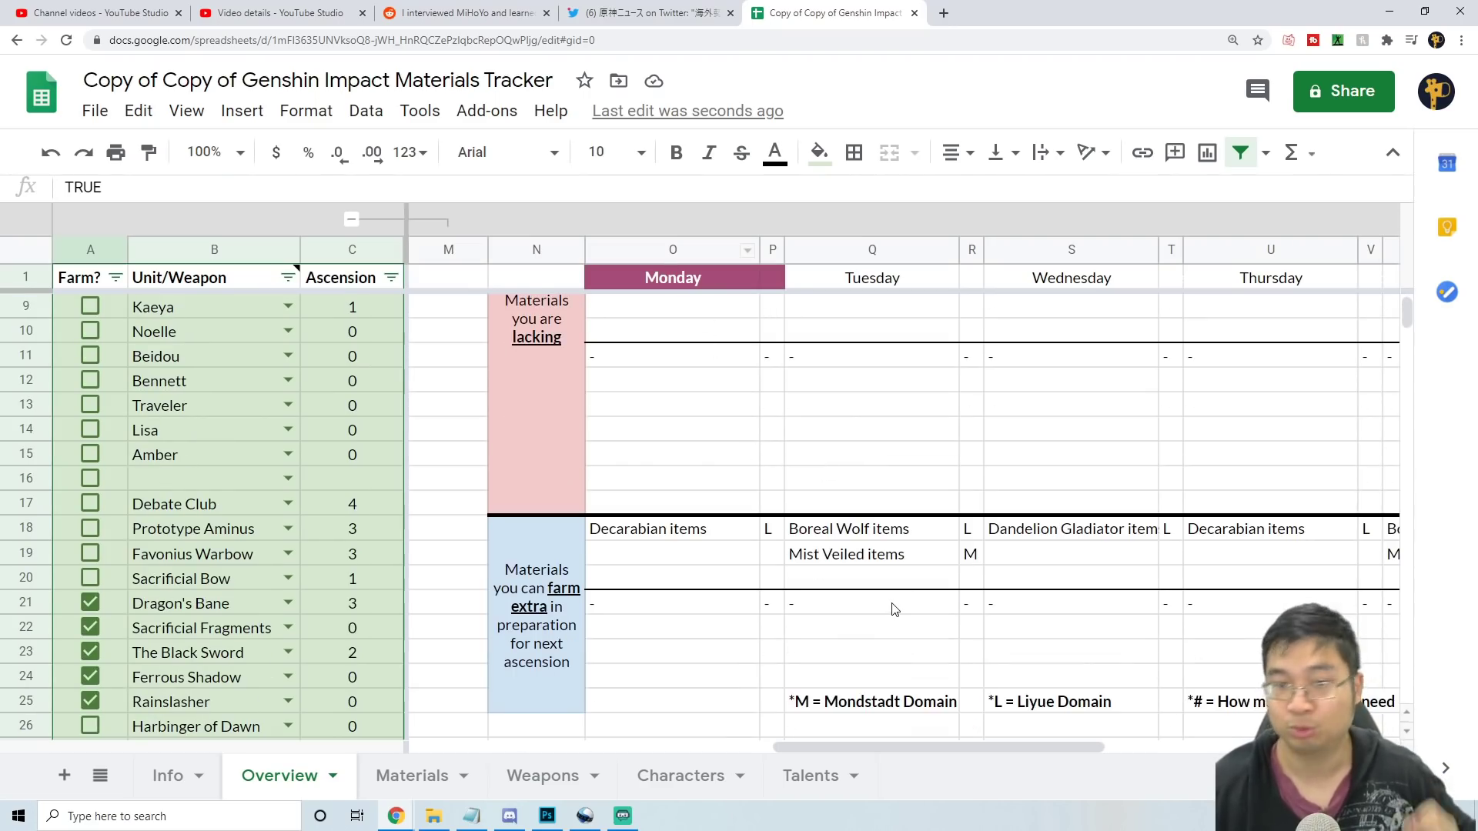
scroll(894, 609, down, 1)
drag(944, 749, 1208, 751)
scroll(892, 486, up, 3)
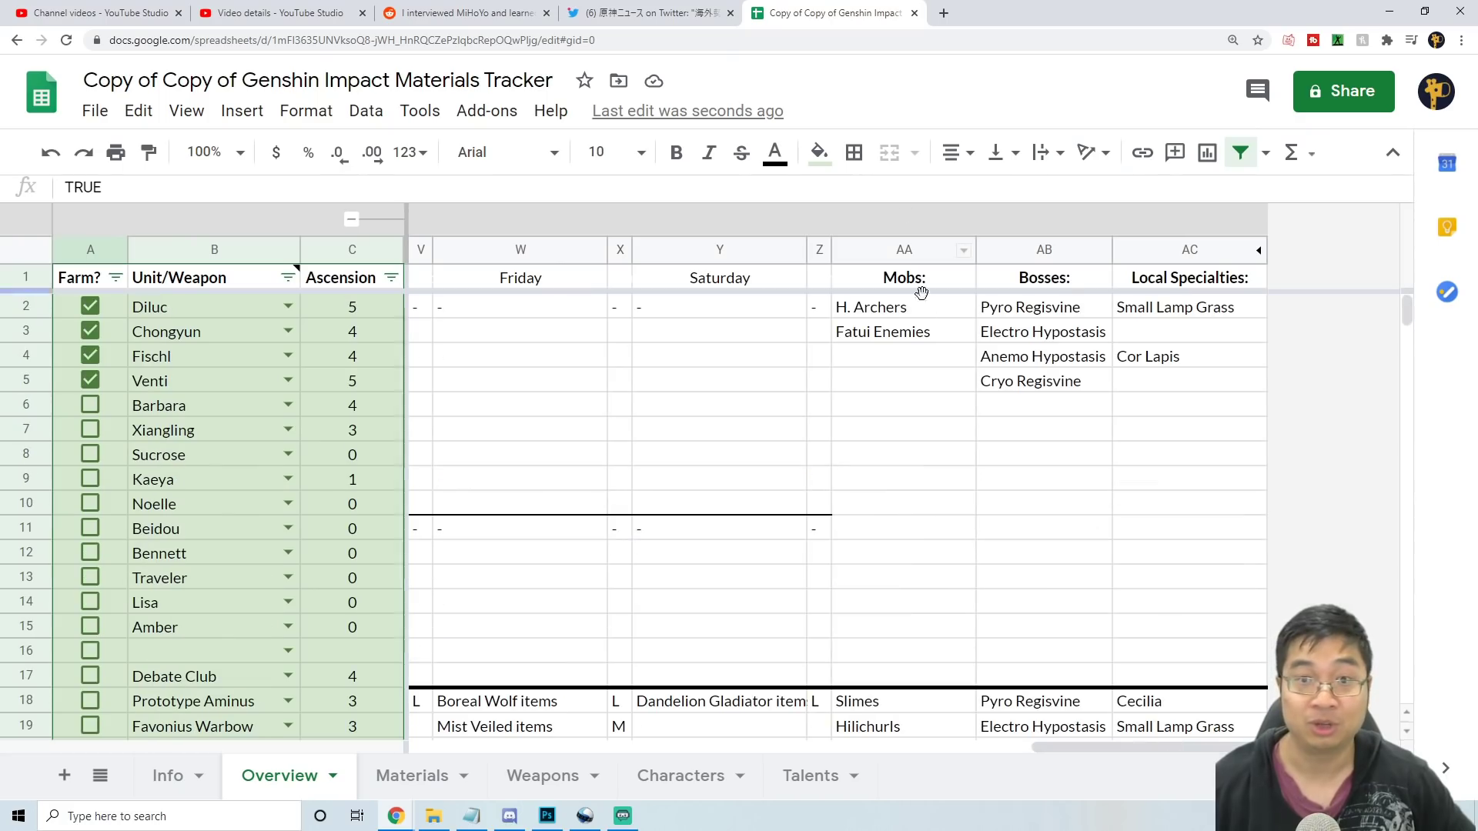
scroll(926, 445, down, 4)
scroll(927, 446, up, 2)
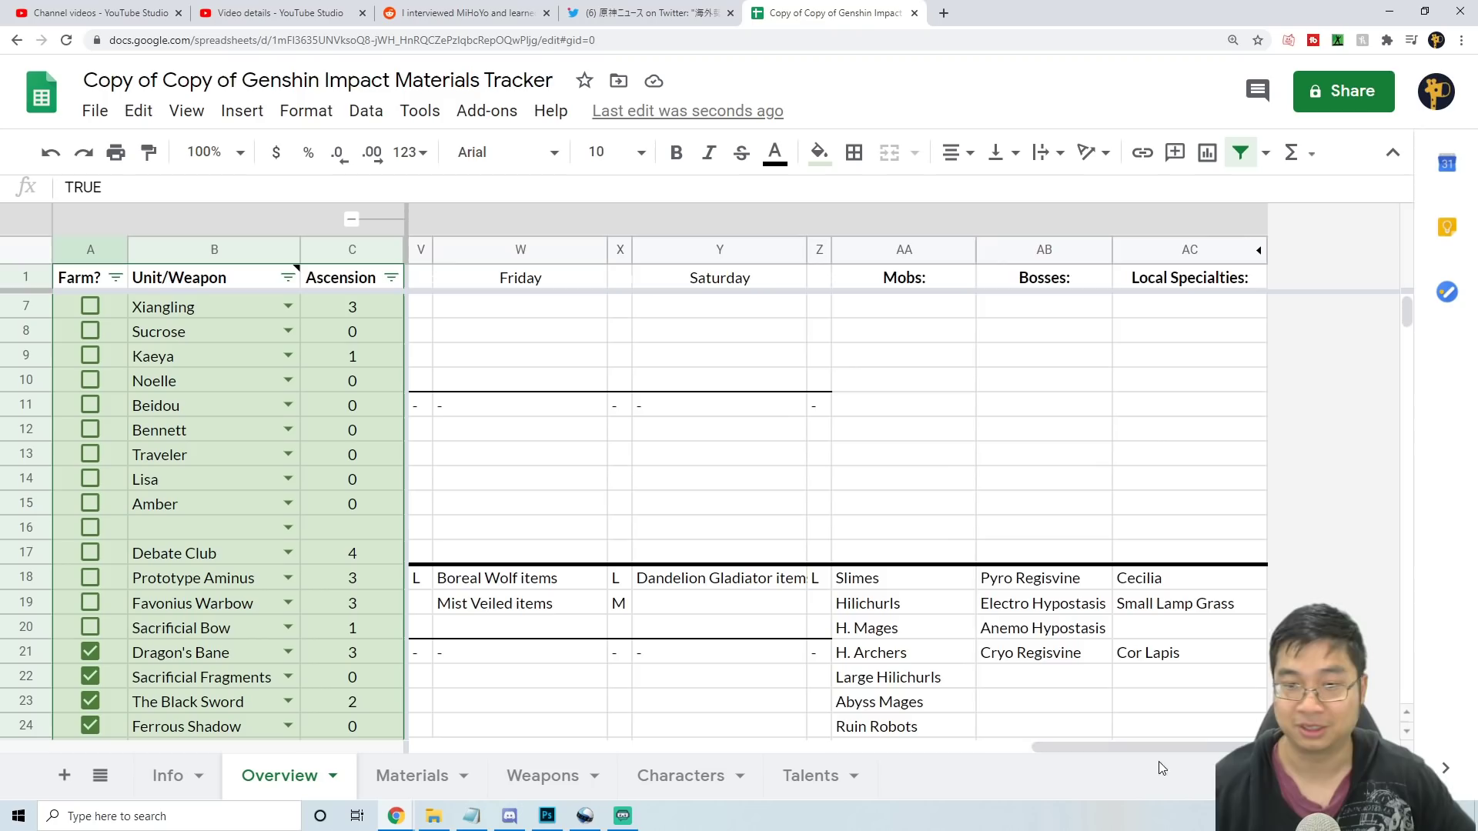
drag(1147, 748, 908, 745)
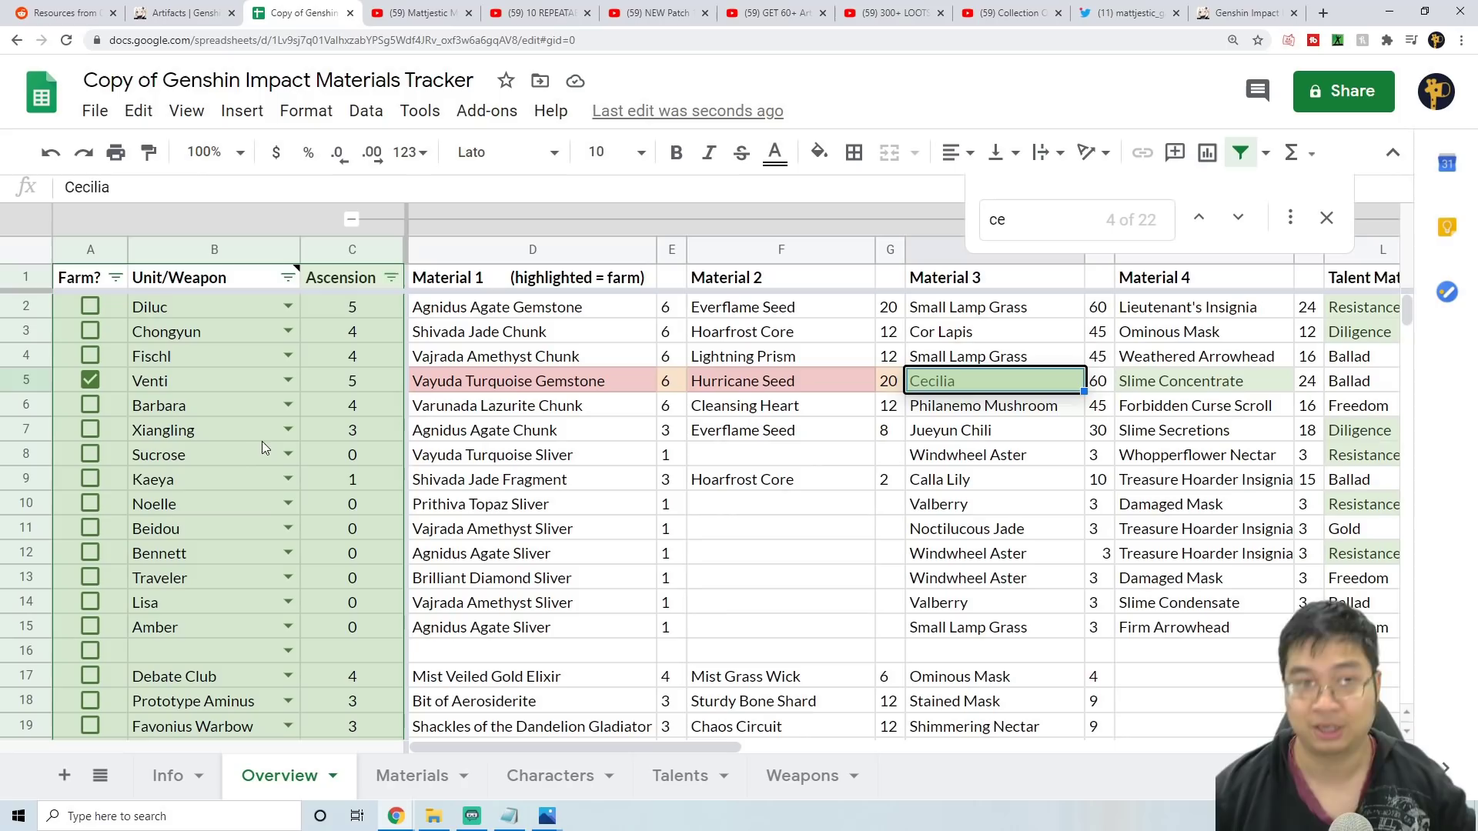
- Close the search in the first tracker copy and expand the Need, Gap and Effective Count columns for Local Specialties on the Materials sheet
key(Escape)
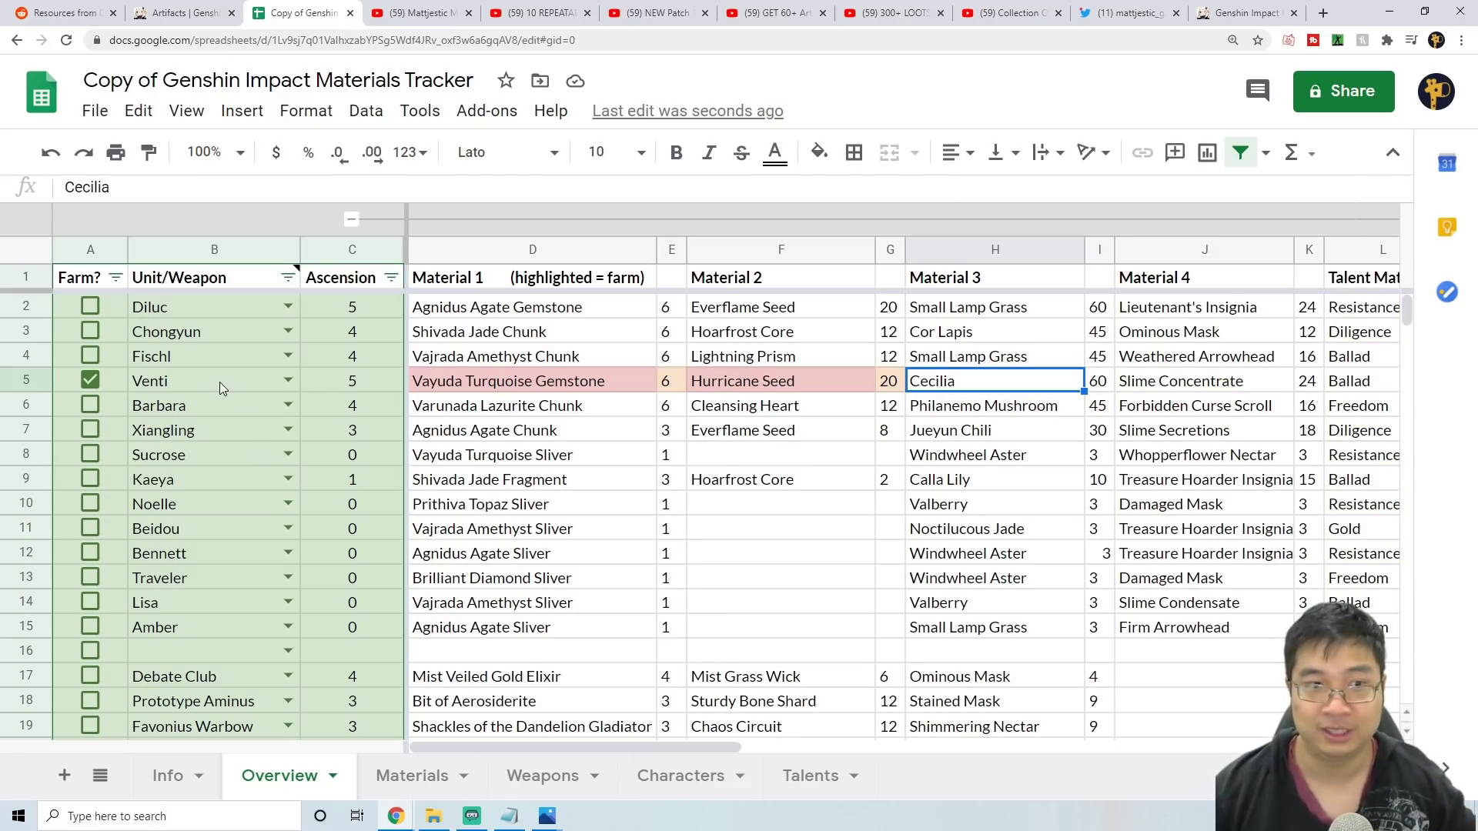
click(412, 775)
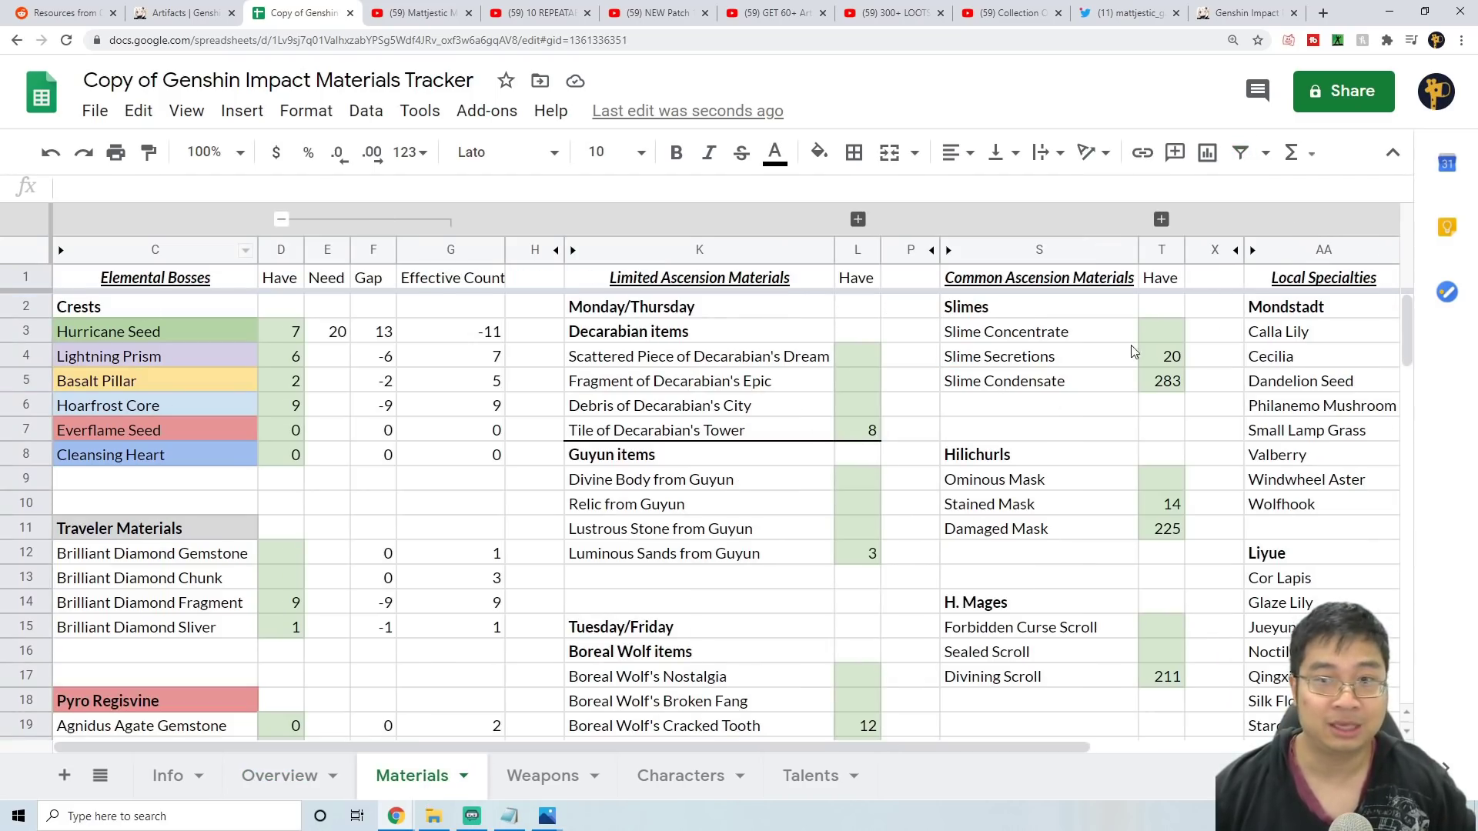
drag(954, 748, 1192, 748)
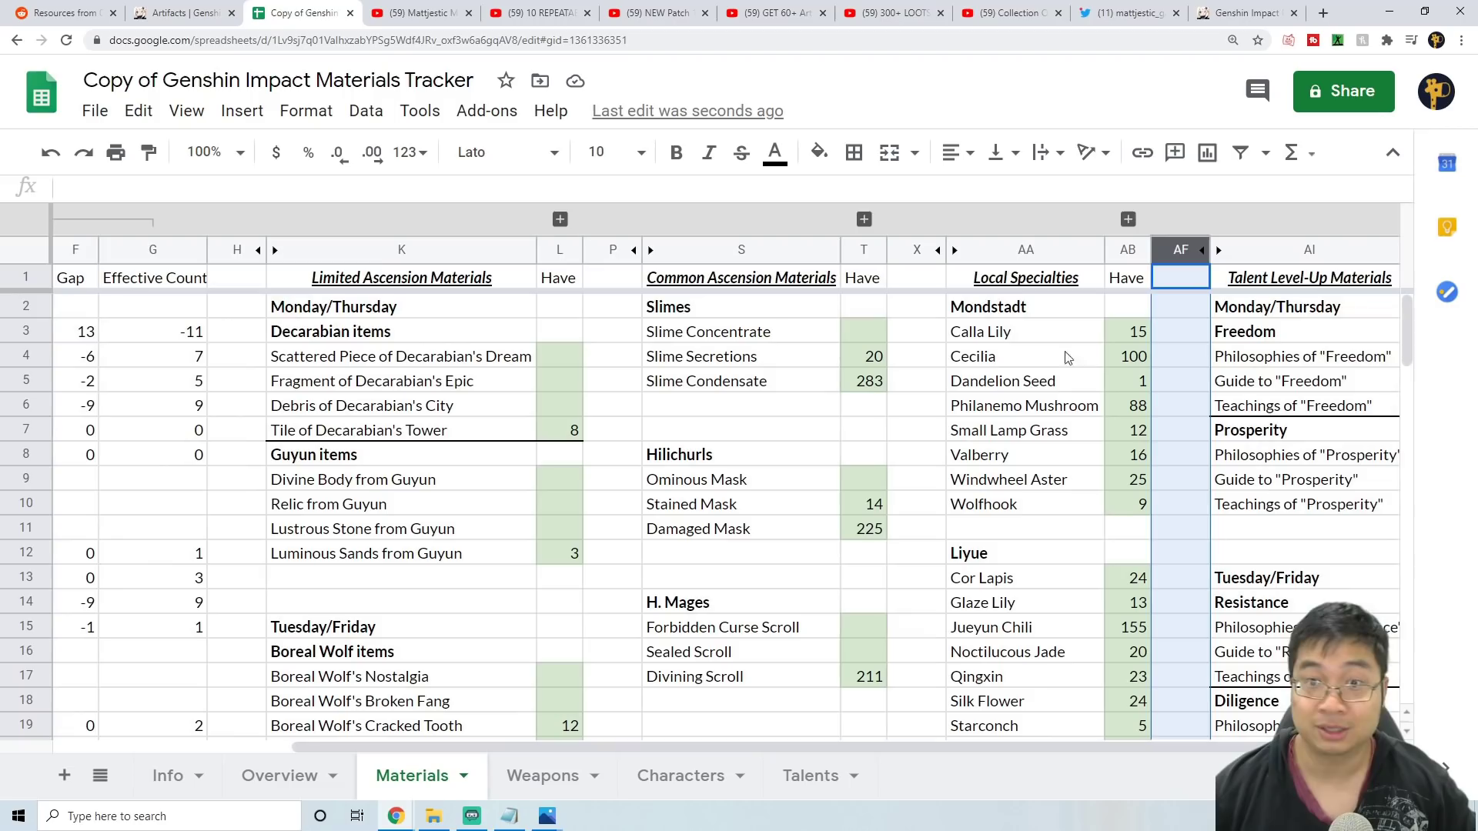
click(1039, 361)
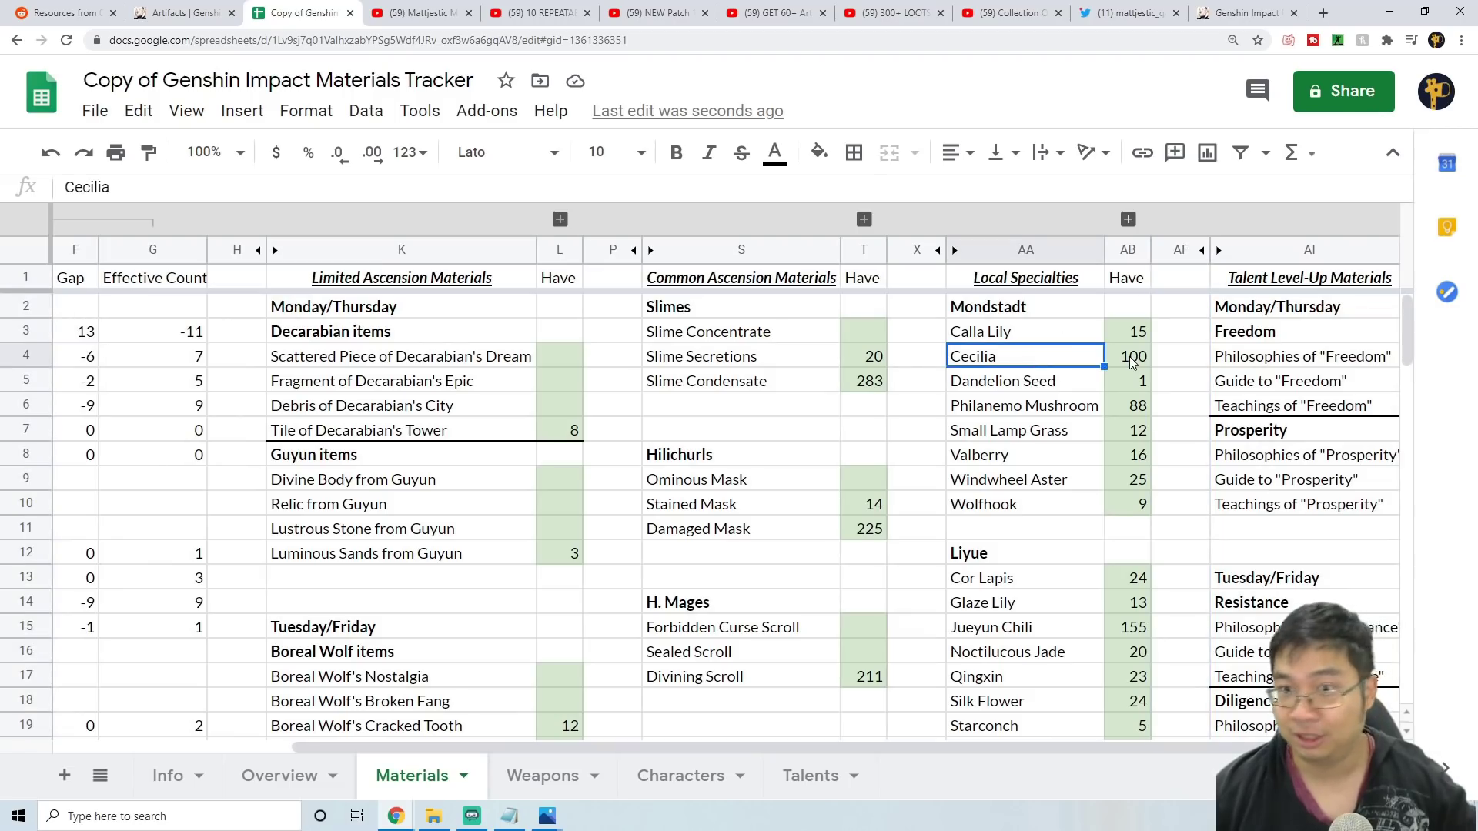
click(1127, 220)
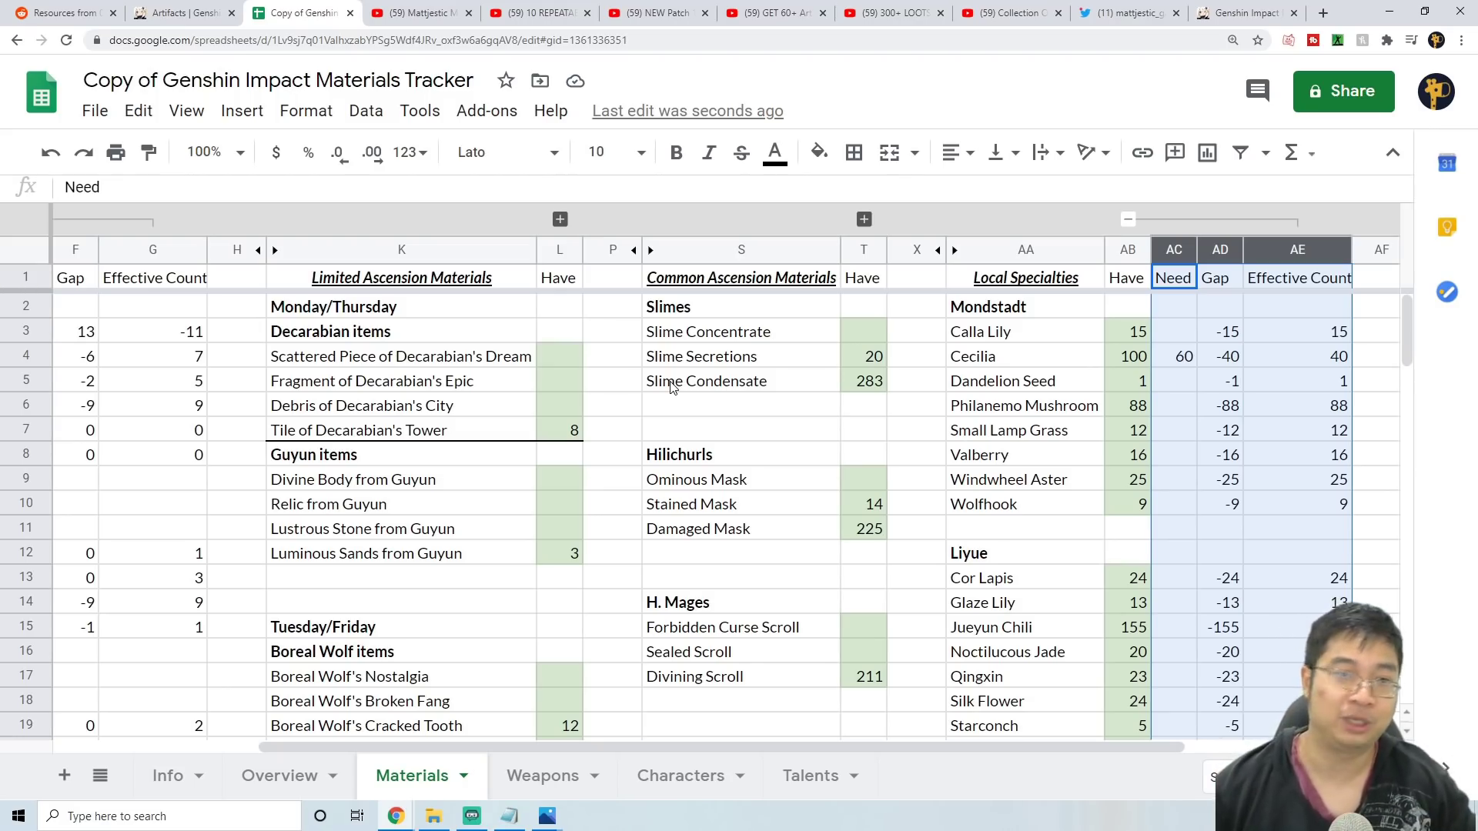
- Look through the elemental boss, limited ascension and common ascension material counts on the Materials sheet
drag(725, 746, 635, 746)
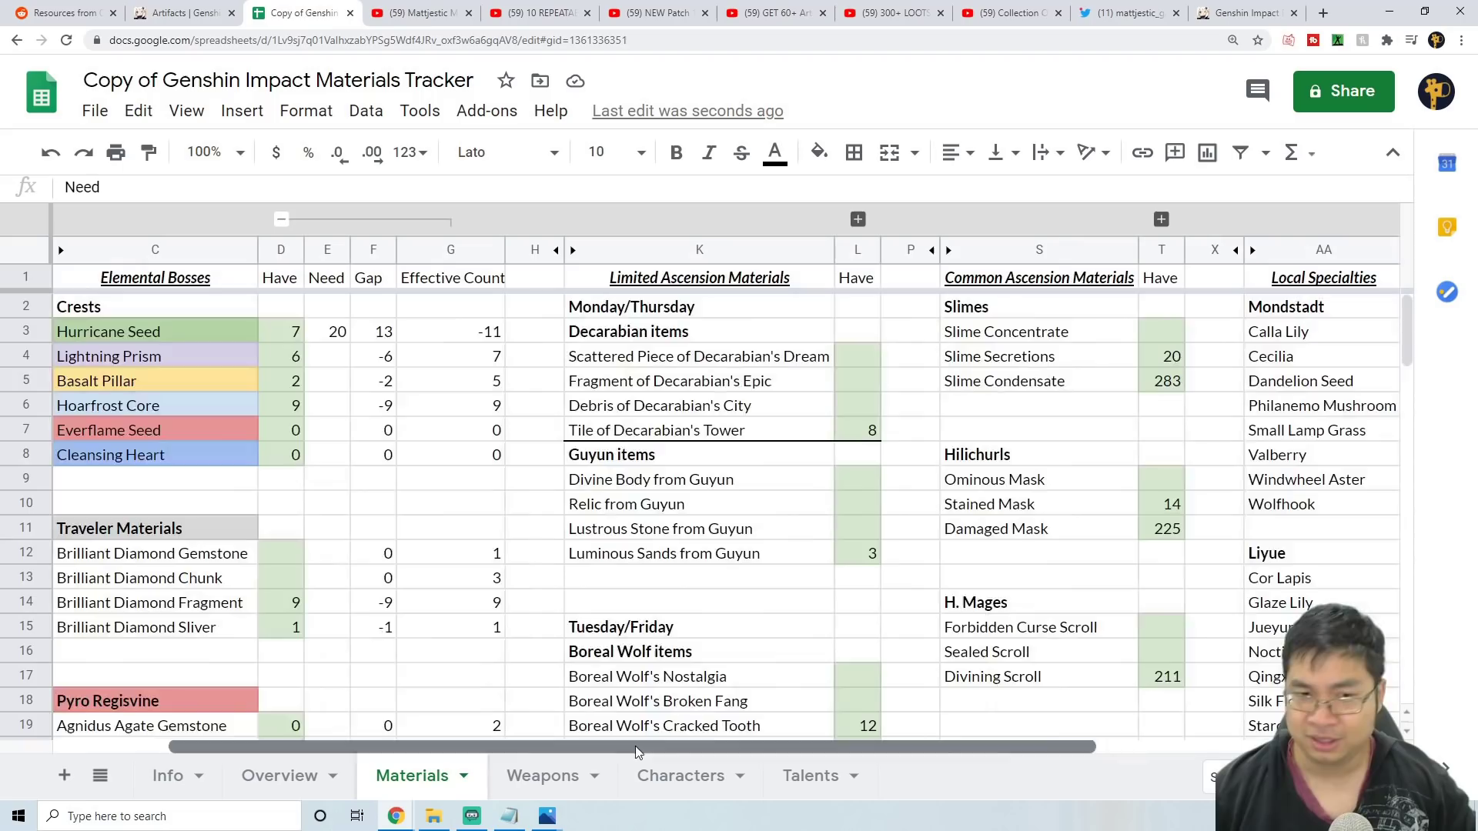
scroll(716, 572, down, 5)
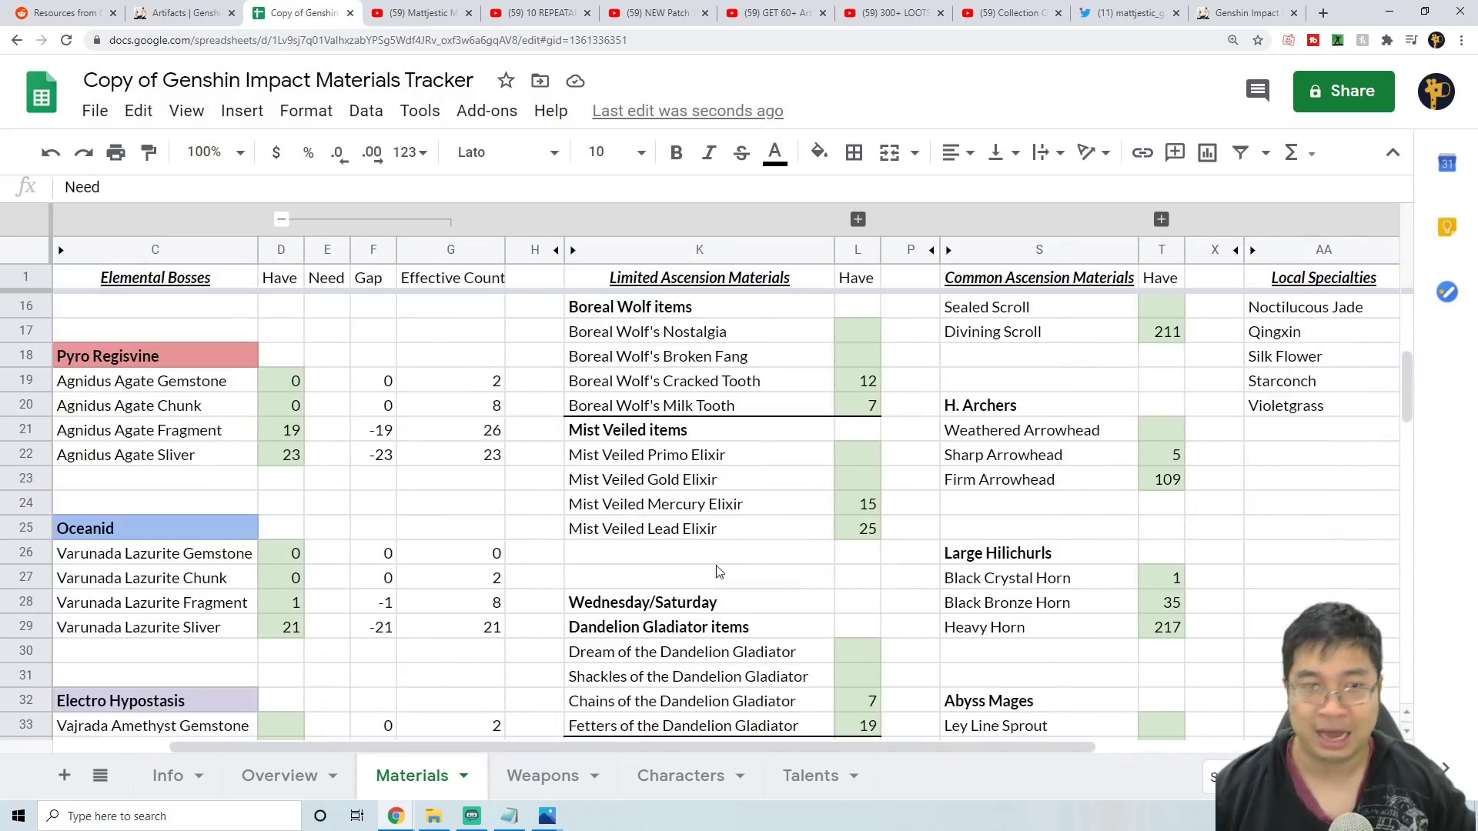
scroll(643, 564, up, 5)
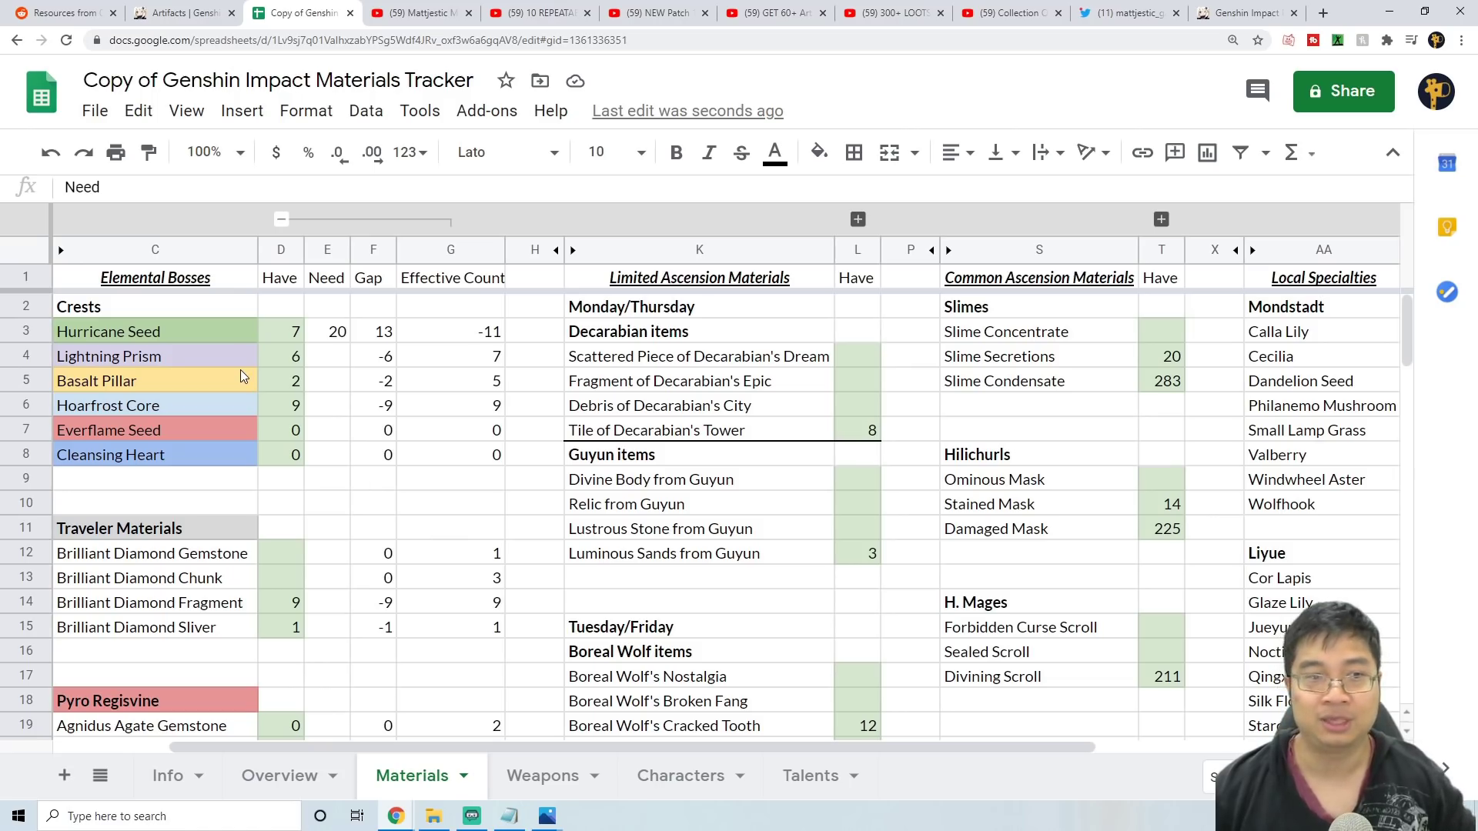
- Compare the characters' and Venti's required materials on the Overview sheet with the inventory on the Materials sheet
click(277, 781)
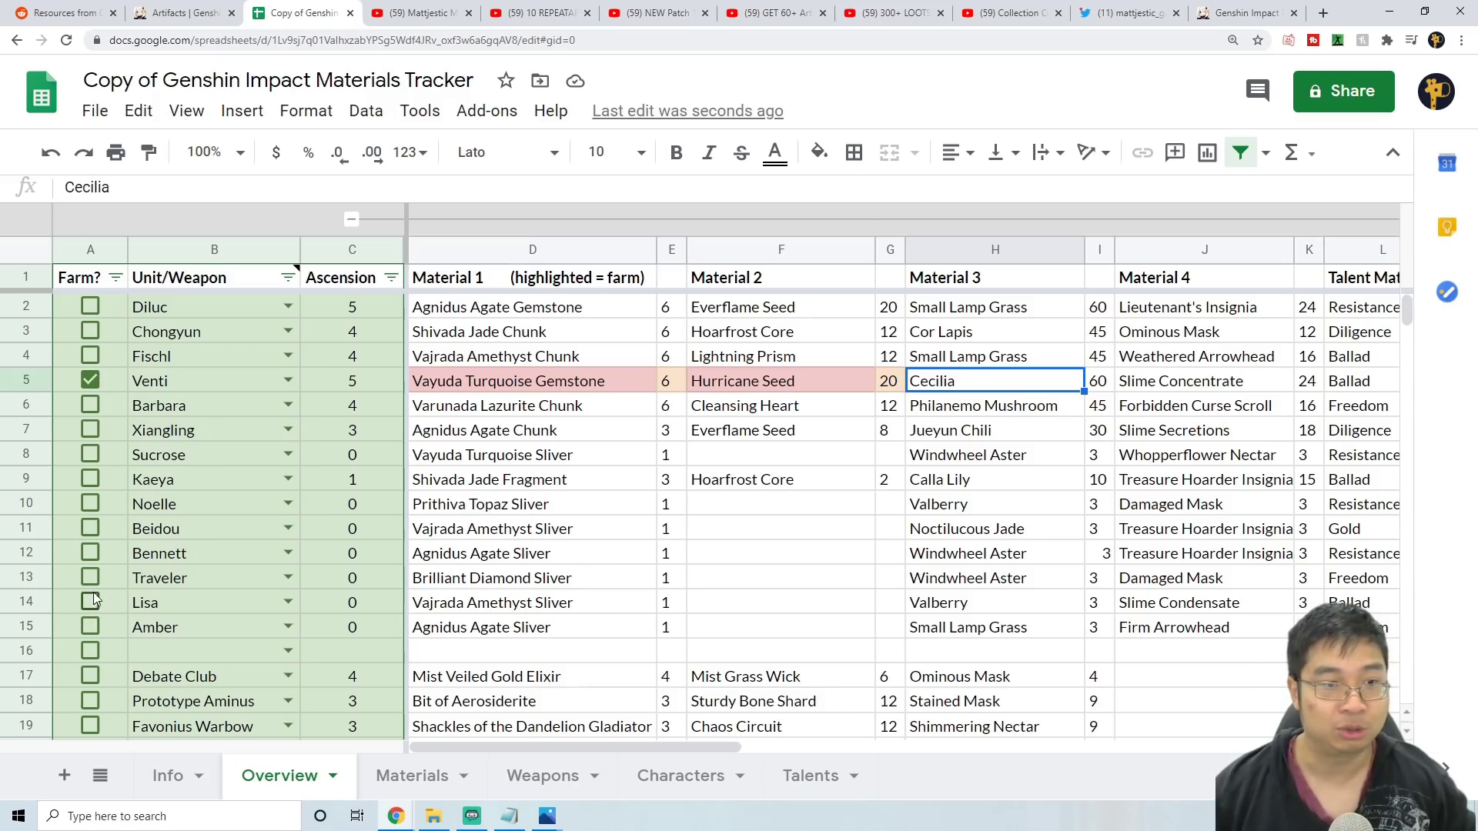
scroll(146, 401, down, 3)
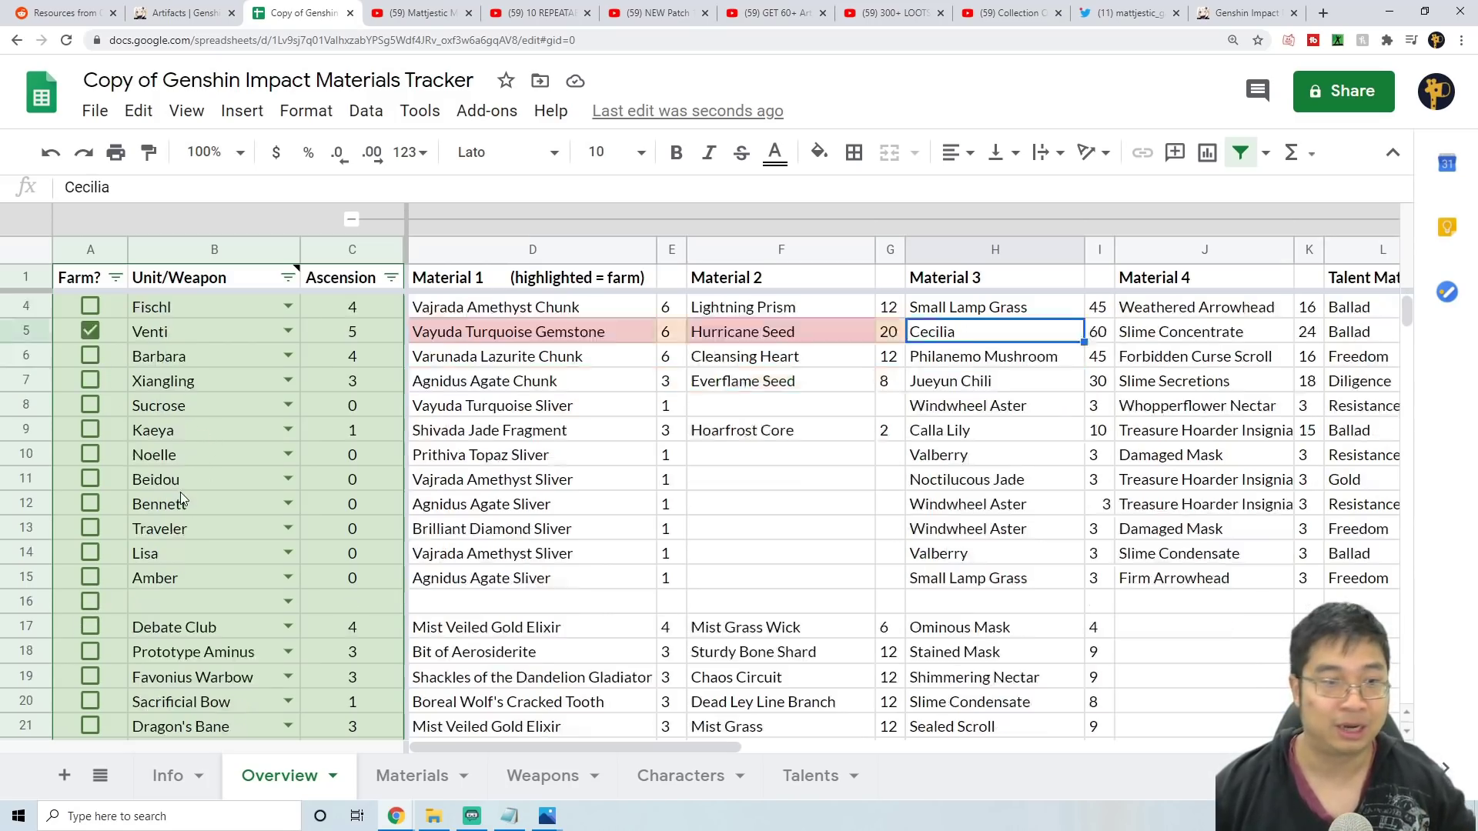
scroll(180, 492, up, 3)
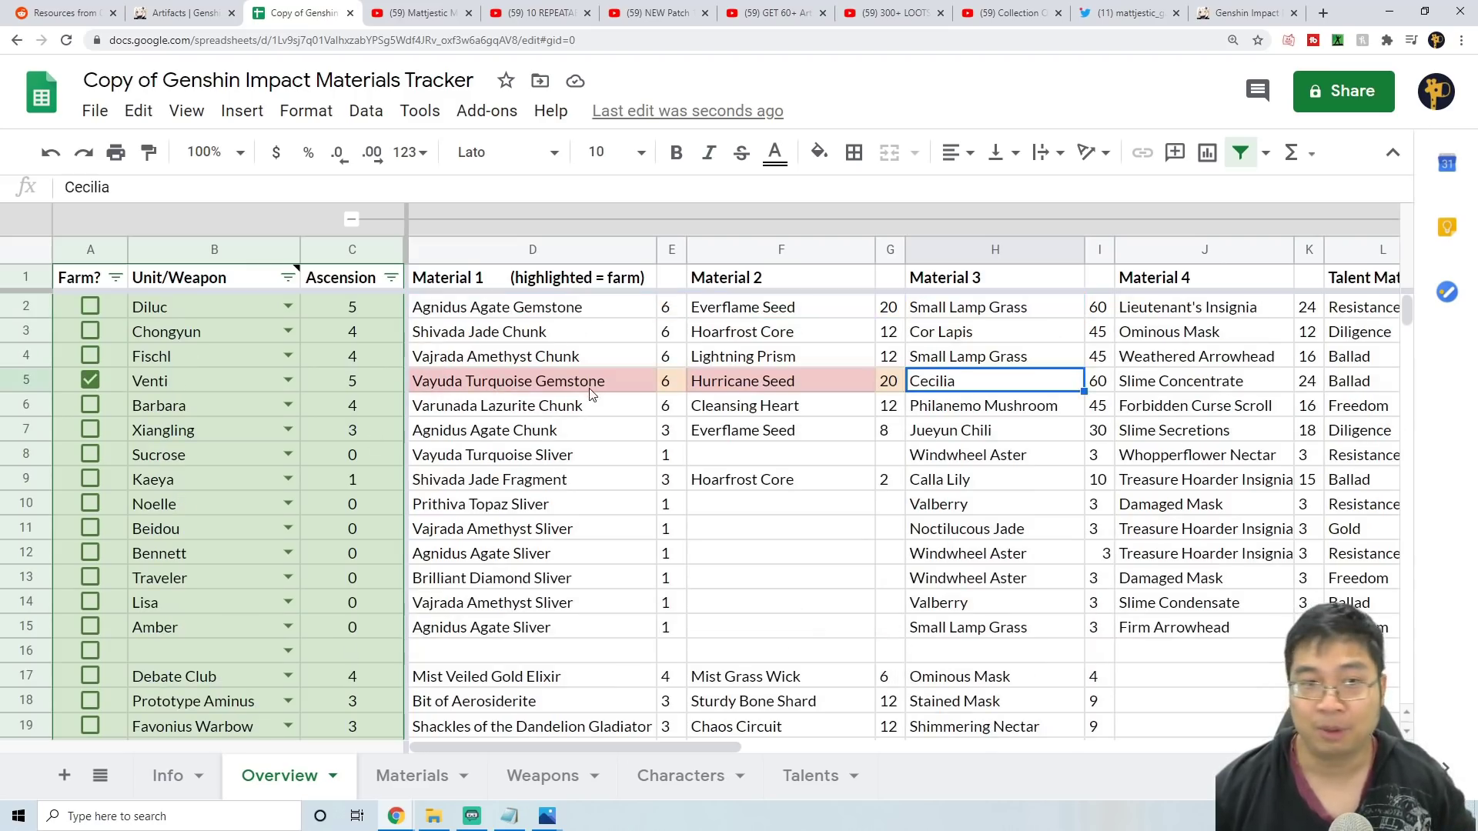
click(412, 776)
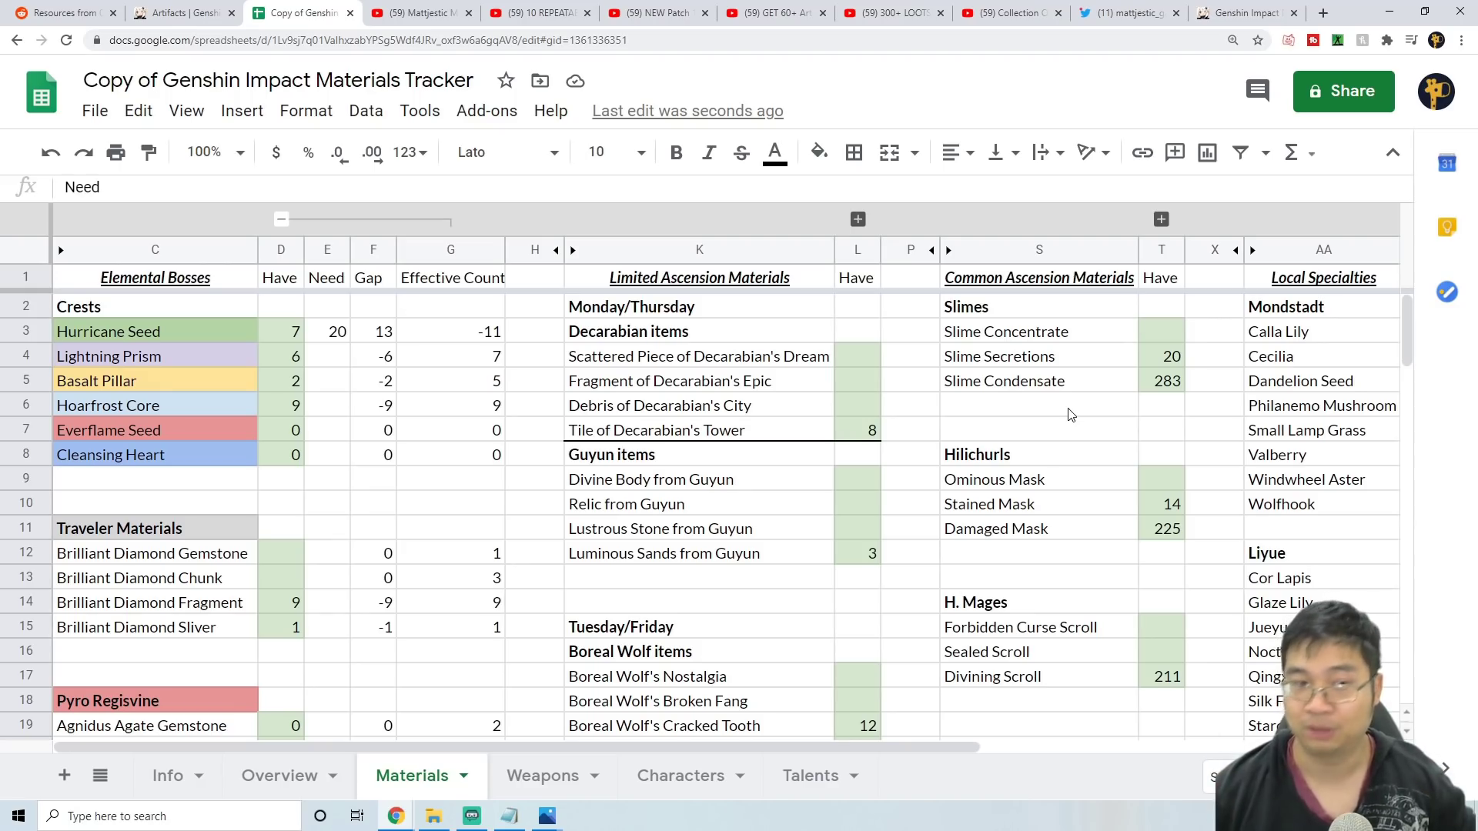
click(292, 776)
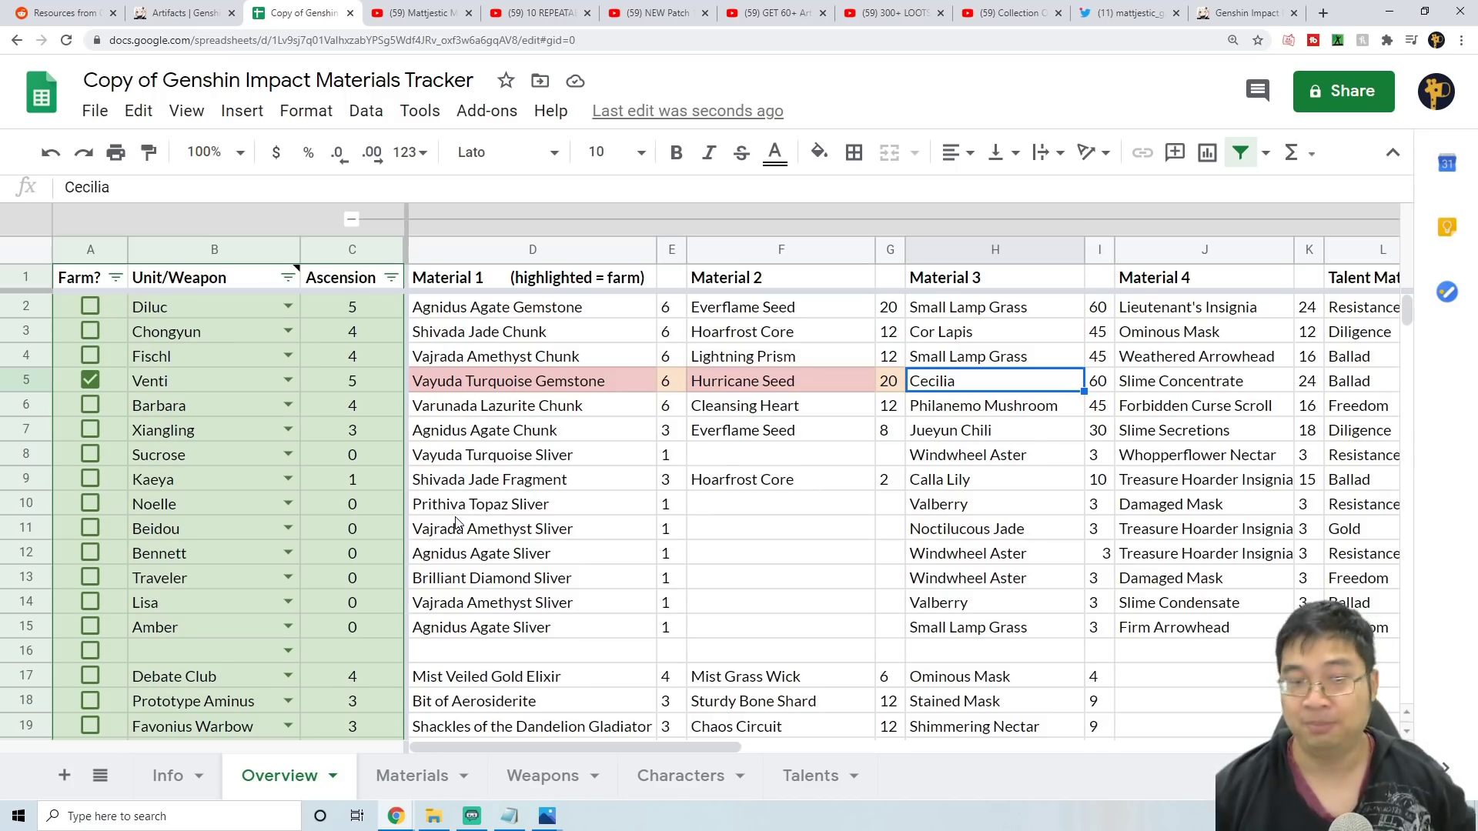
click(408, 778)
click(310, 778)
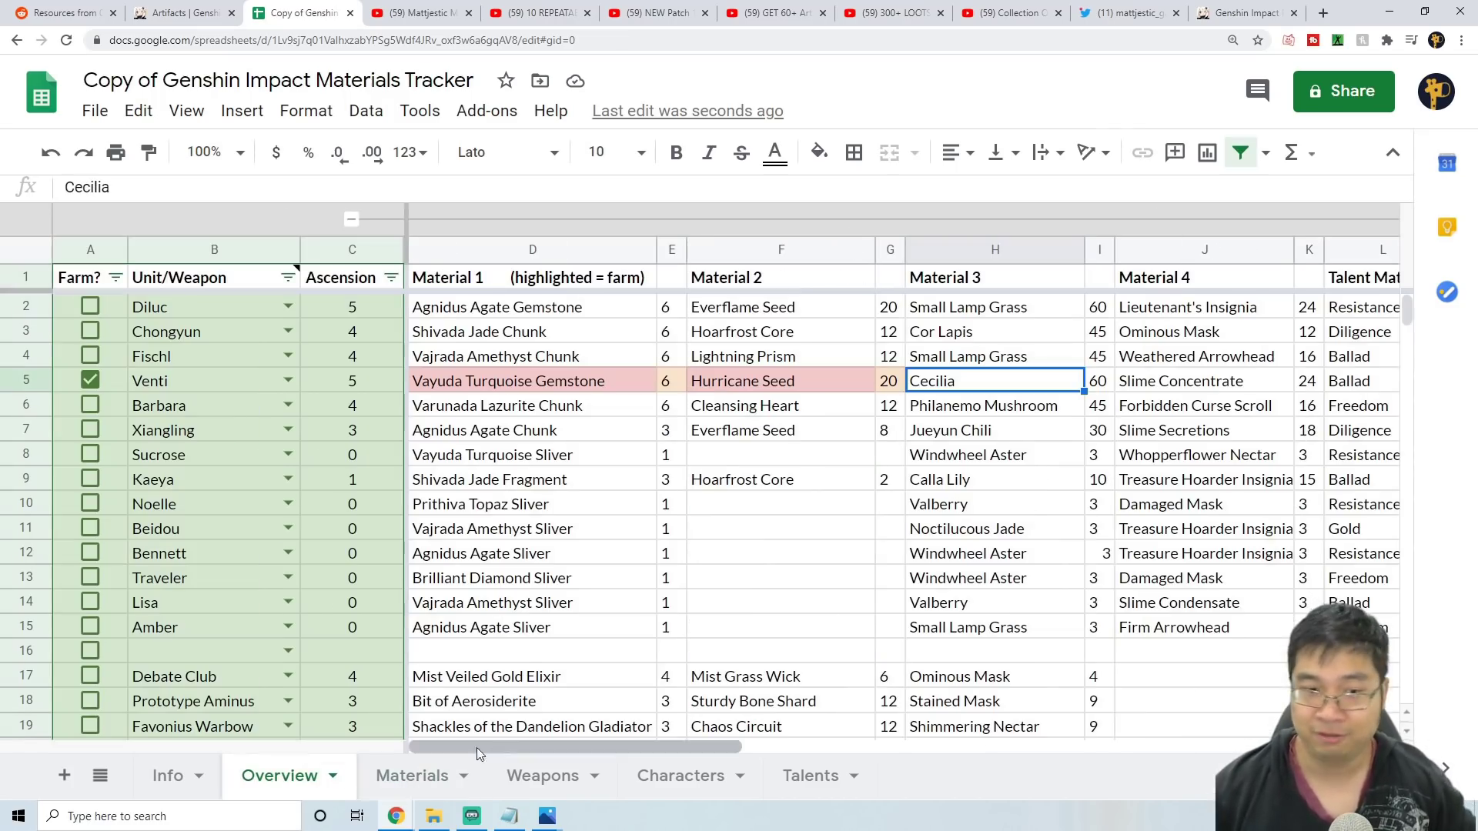
- Search the Weapons sheet for "bow" to view the Amos' Bow materials, and close the search on the Characters sheet
click(517, 776)
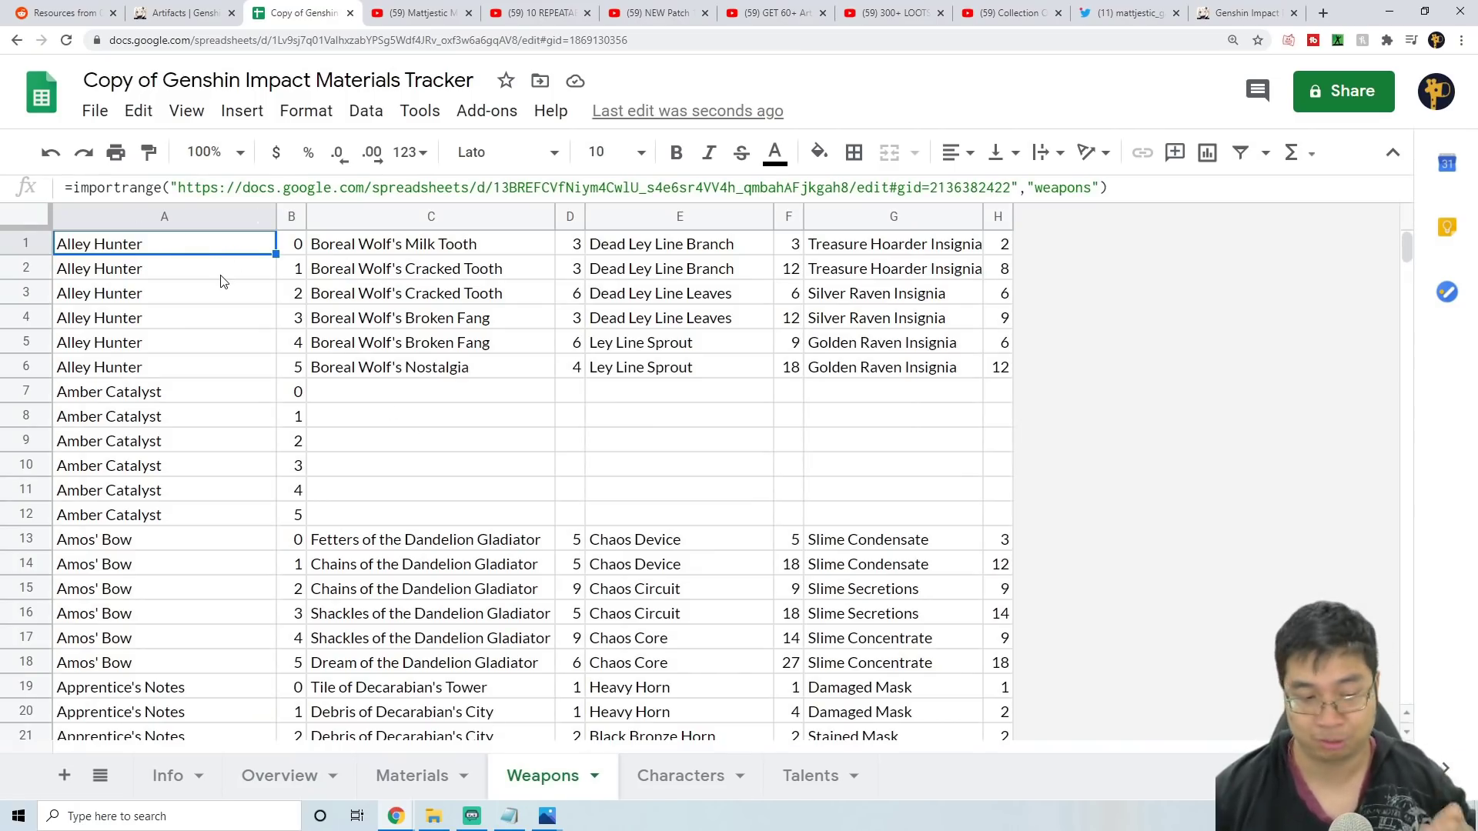
key(ctrl+f)
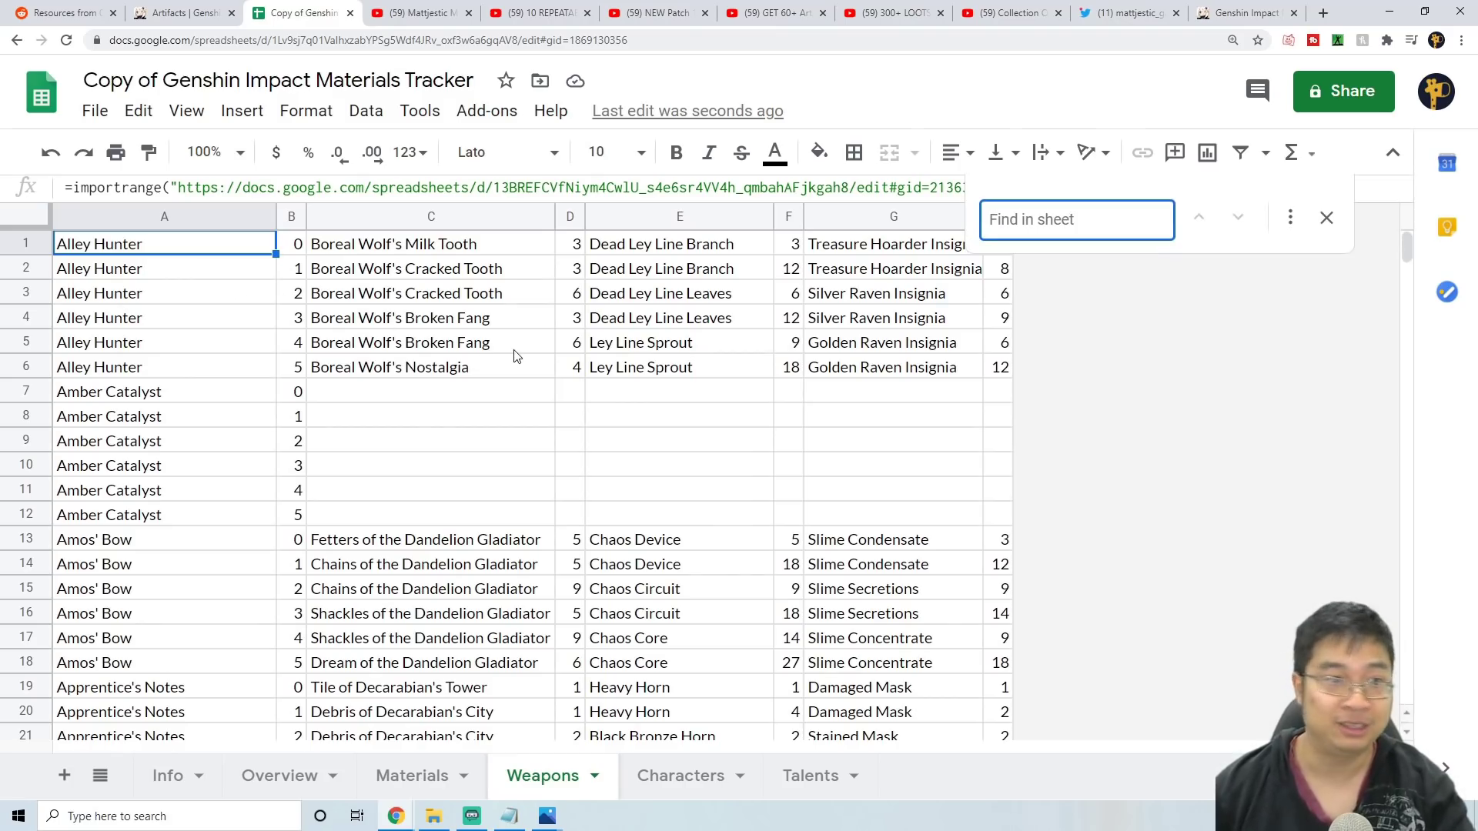
text(bow)
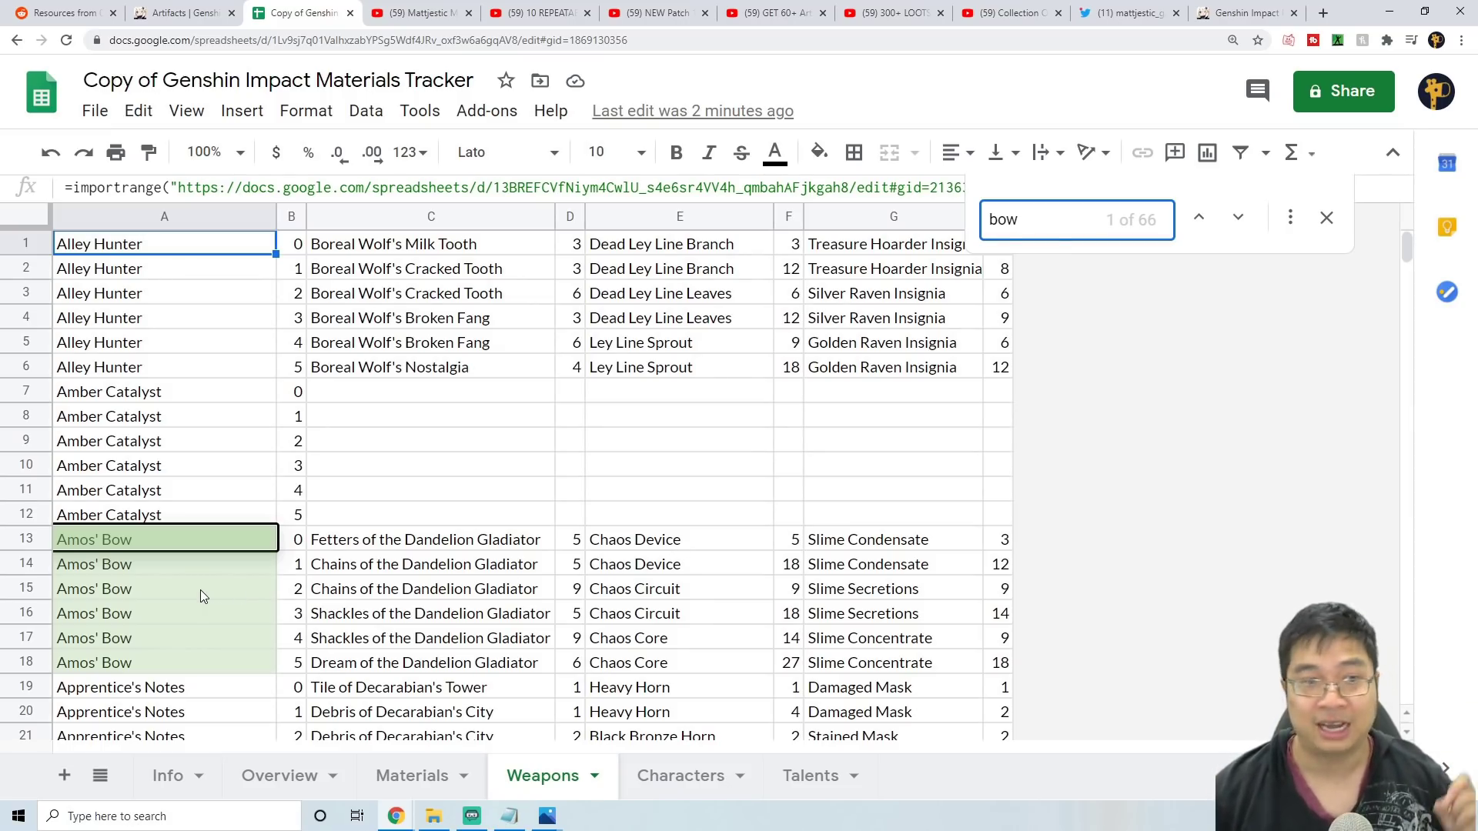
scroll(200, 590, down, 1)
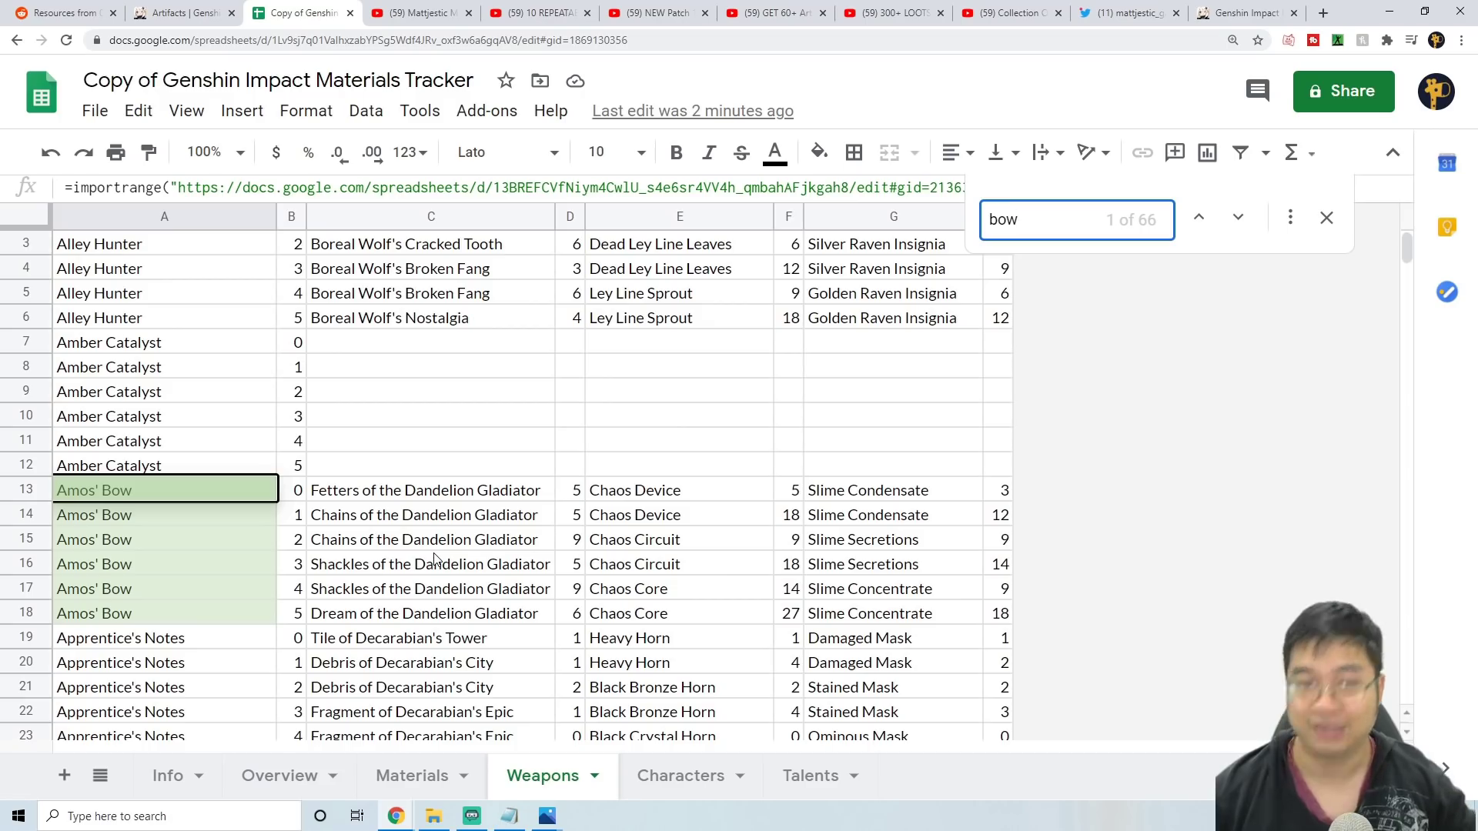
click(660, 776)
click(1326, 218)
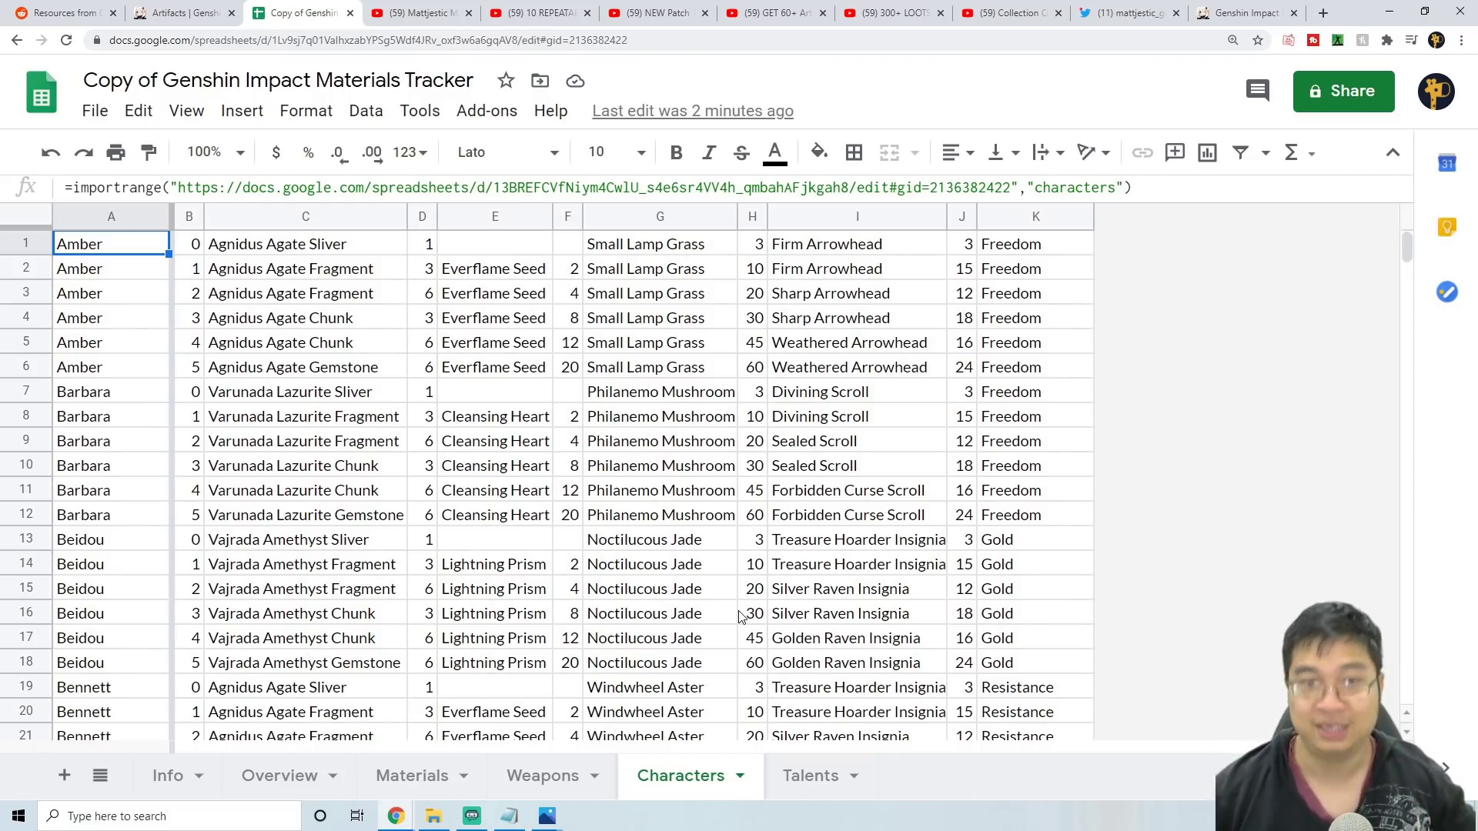
- Look through the Talents sheet's per-level books, drops and Mora costs, from Amber and Barbara down to Mona
click(805, 778)
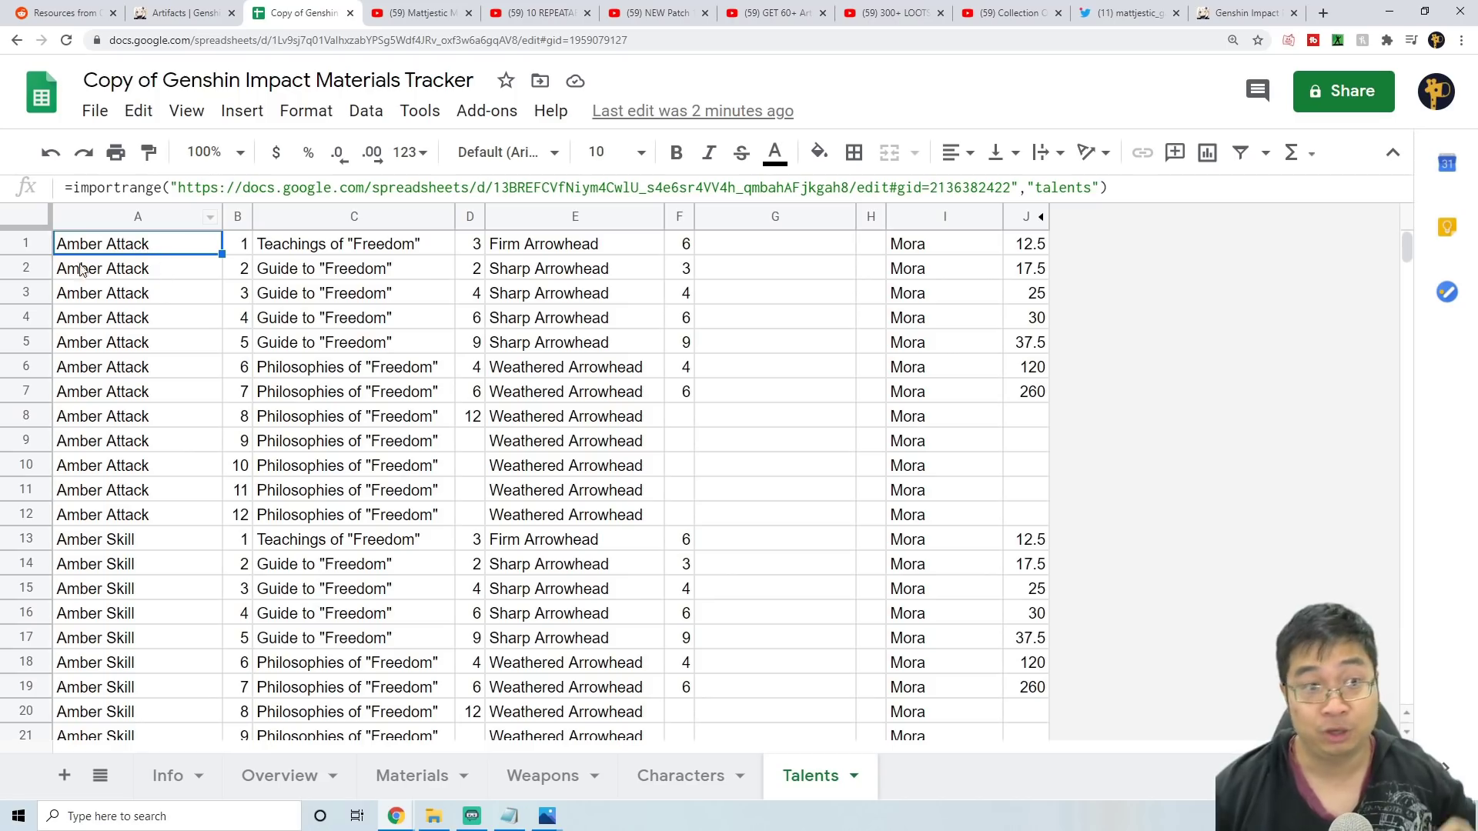
scroll(143, 292, down, 2)
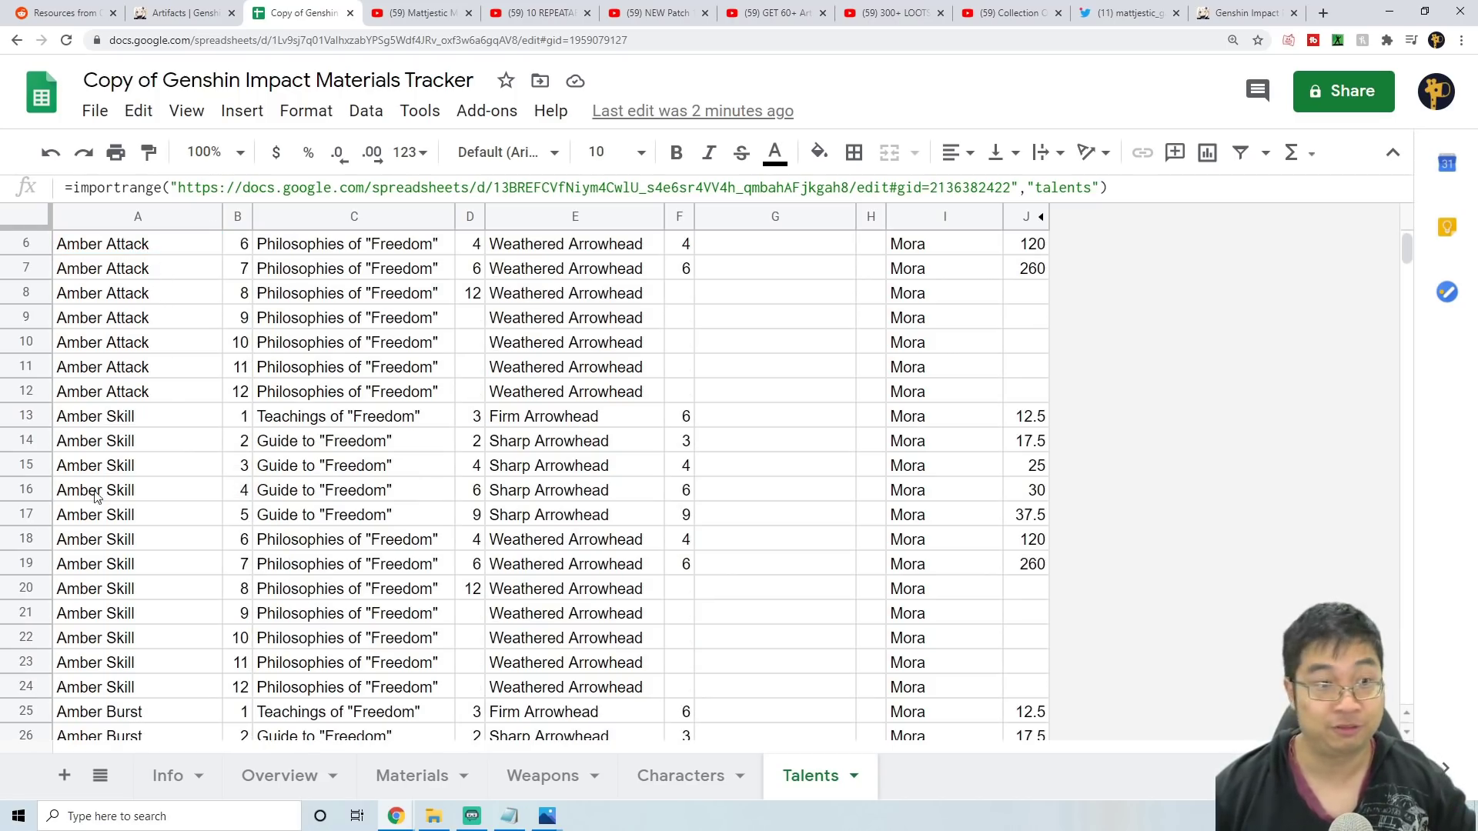
key(ctrl+z)
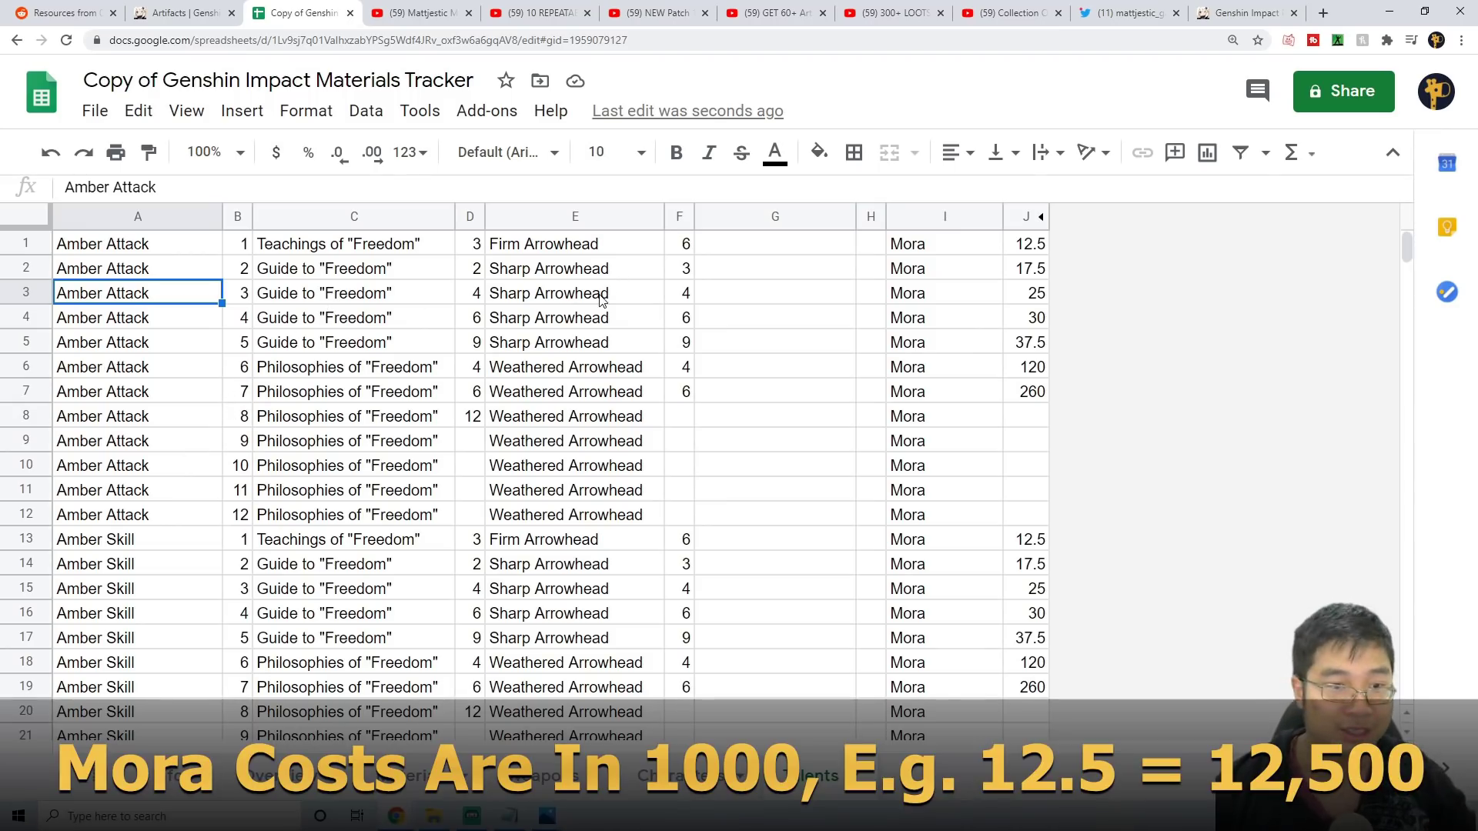
scroll(417, 531, down, 11)
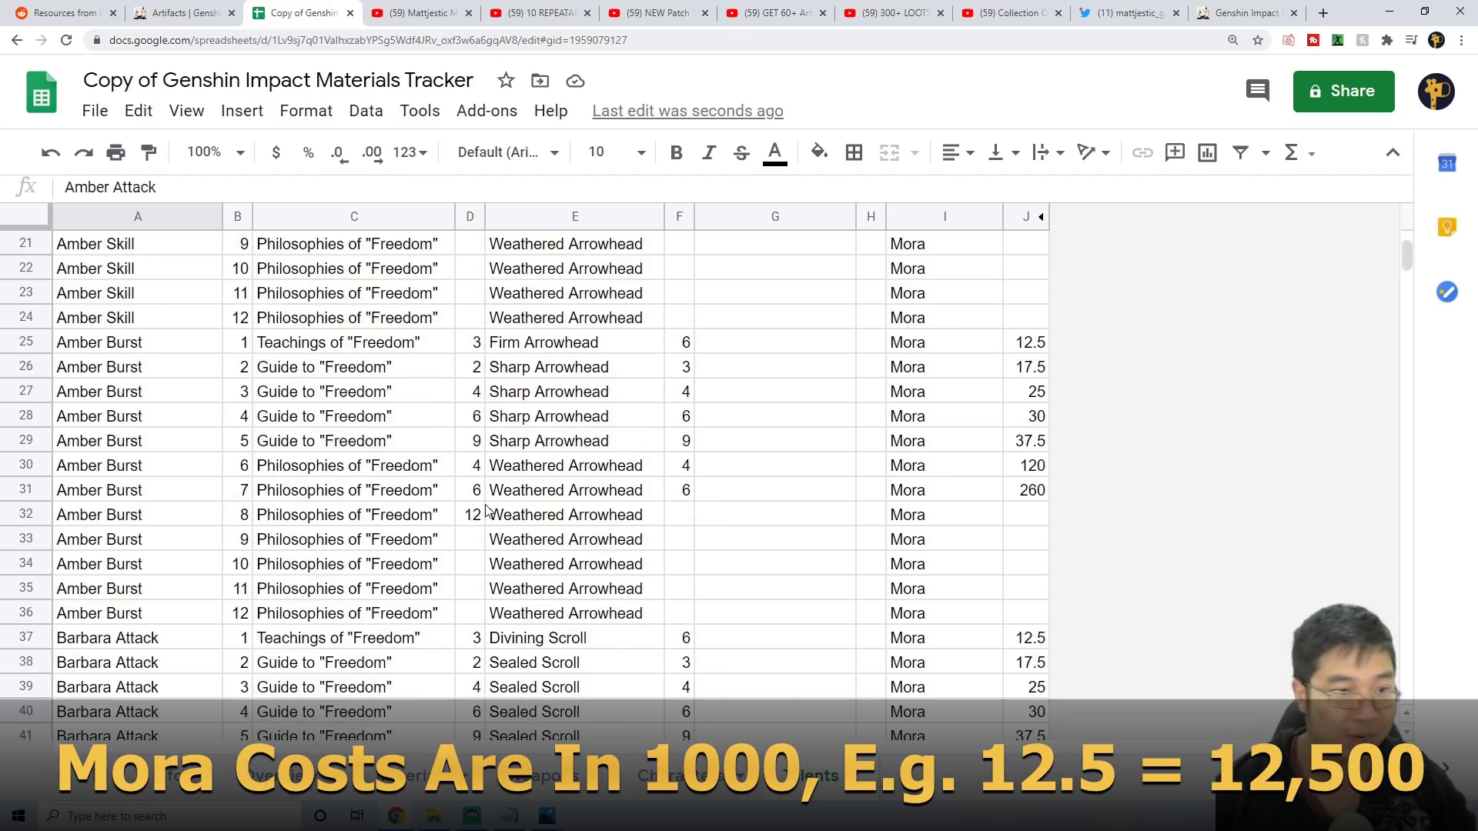
scroll(127, 384, down, 3)
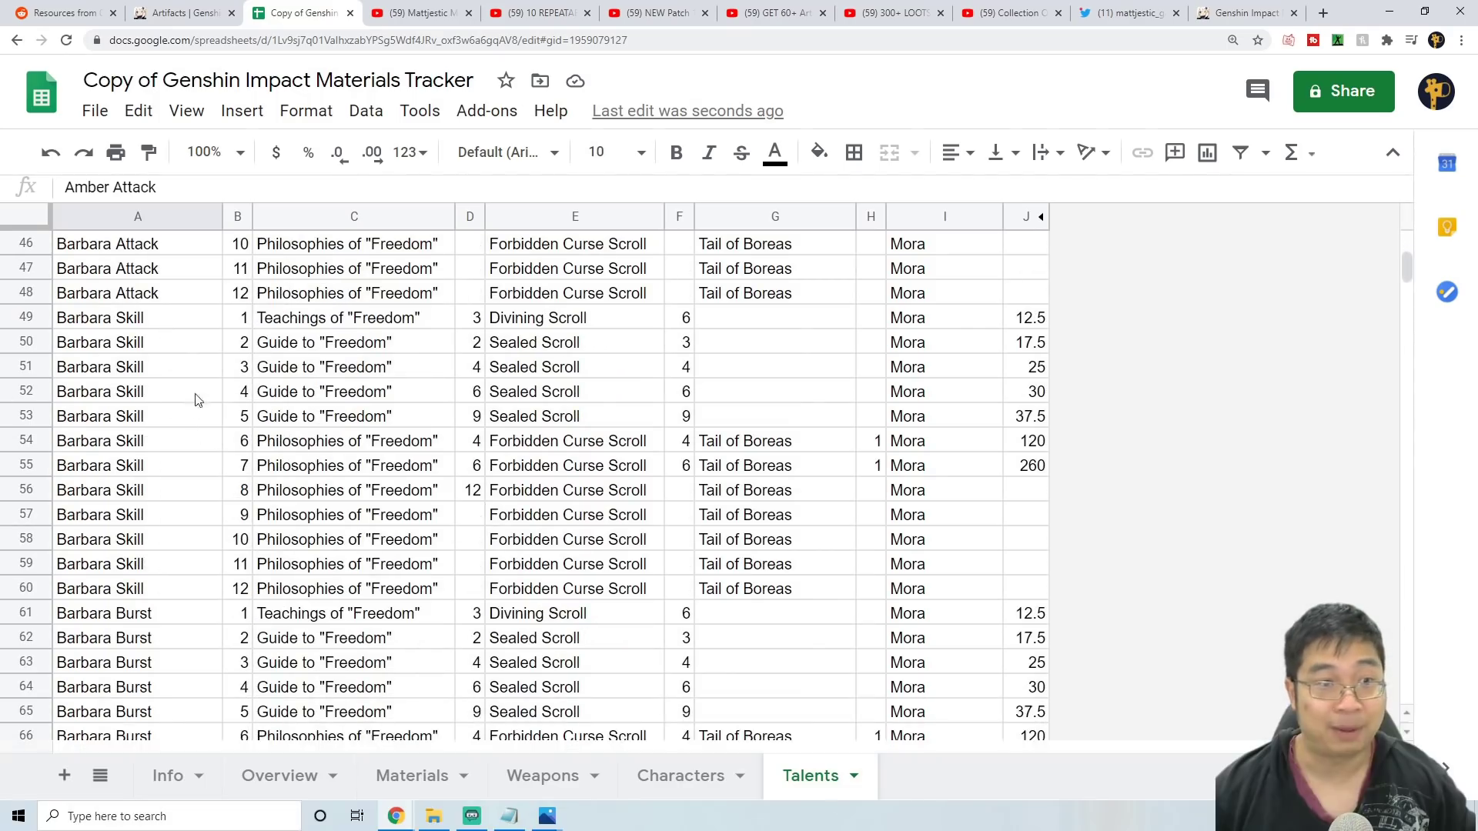
scroll(215, 462, down, 7)
scroll(231, 512, up, 8)
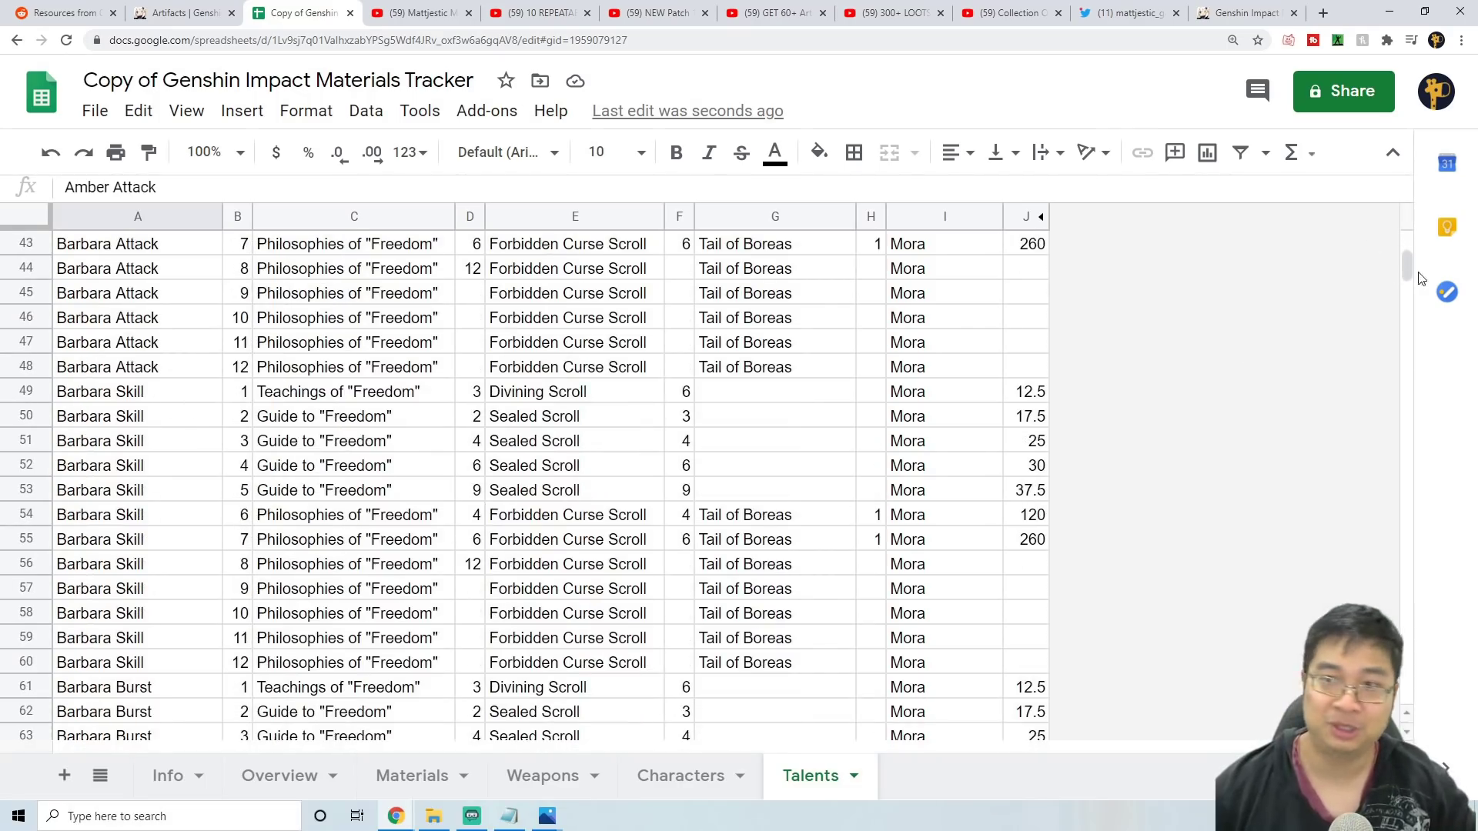
drag(1405, 283, 1349, 428)
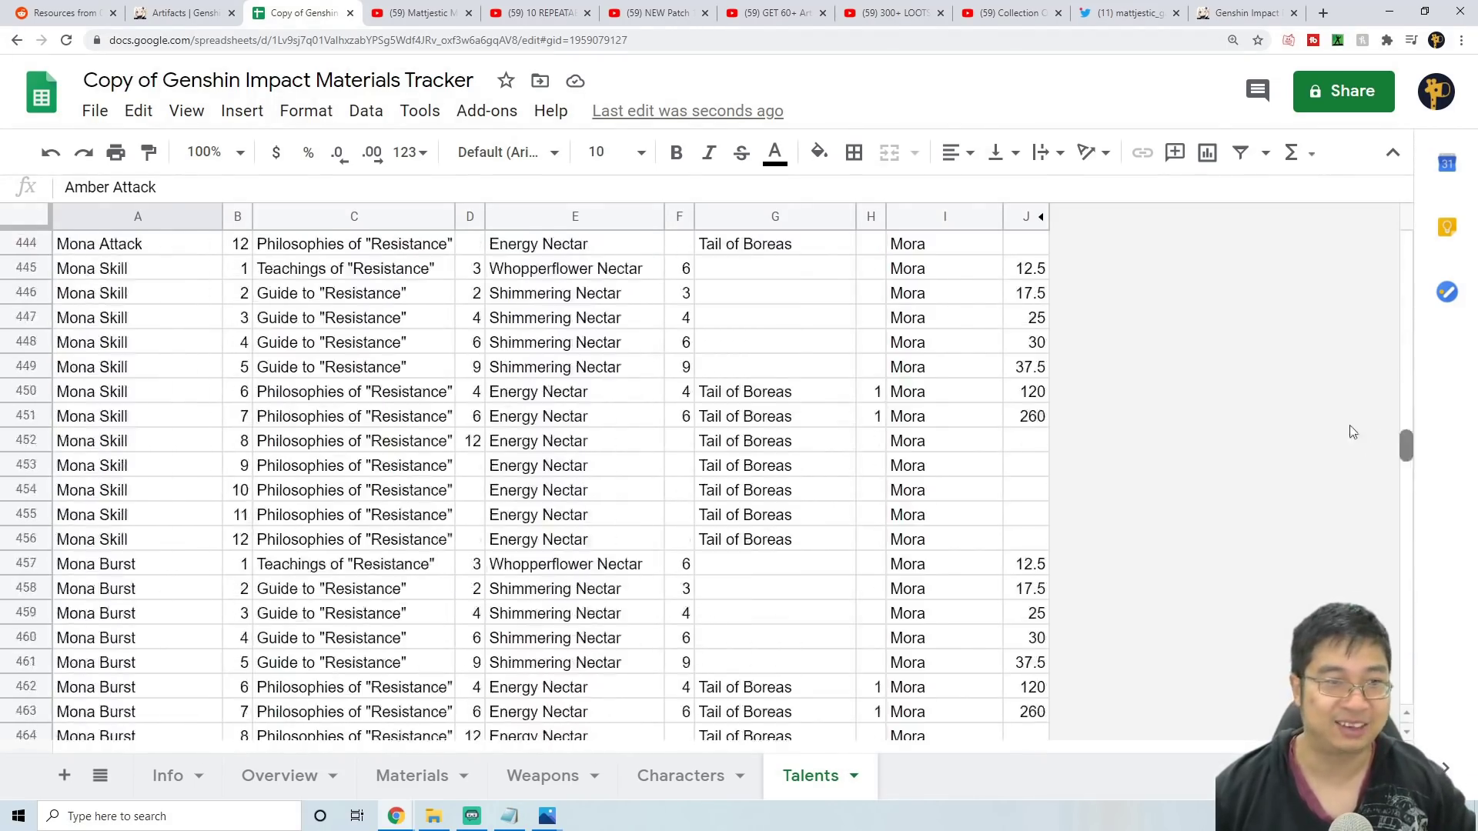
- Look over the Characters and Materials sheets, and review the characters and weapons listed on the Overview sheet
key(ctrl+shift+Page_Up)
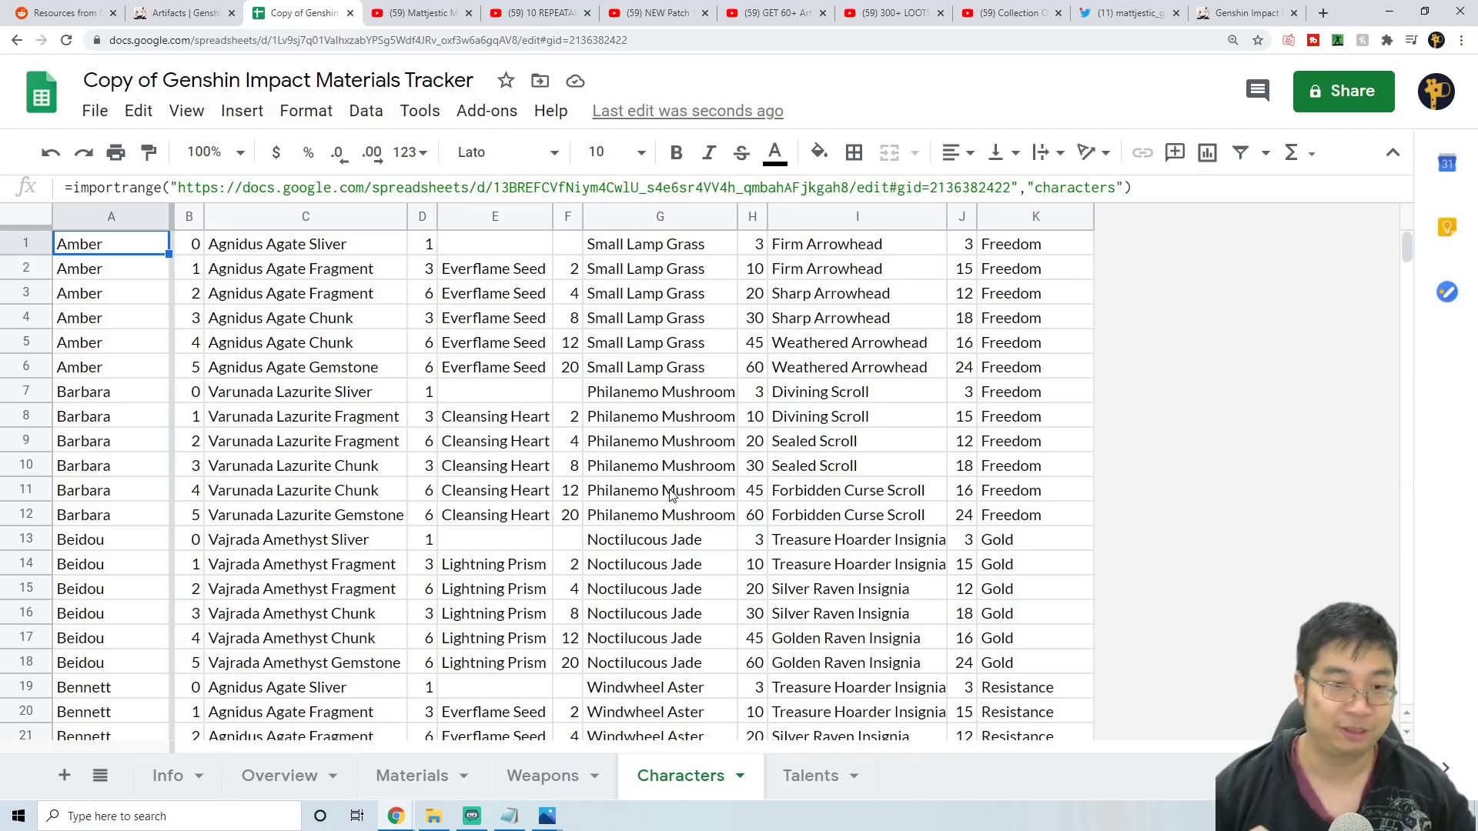
click(416, 776)
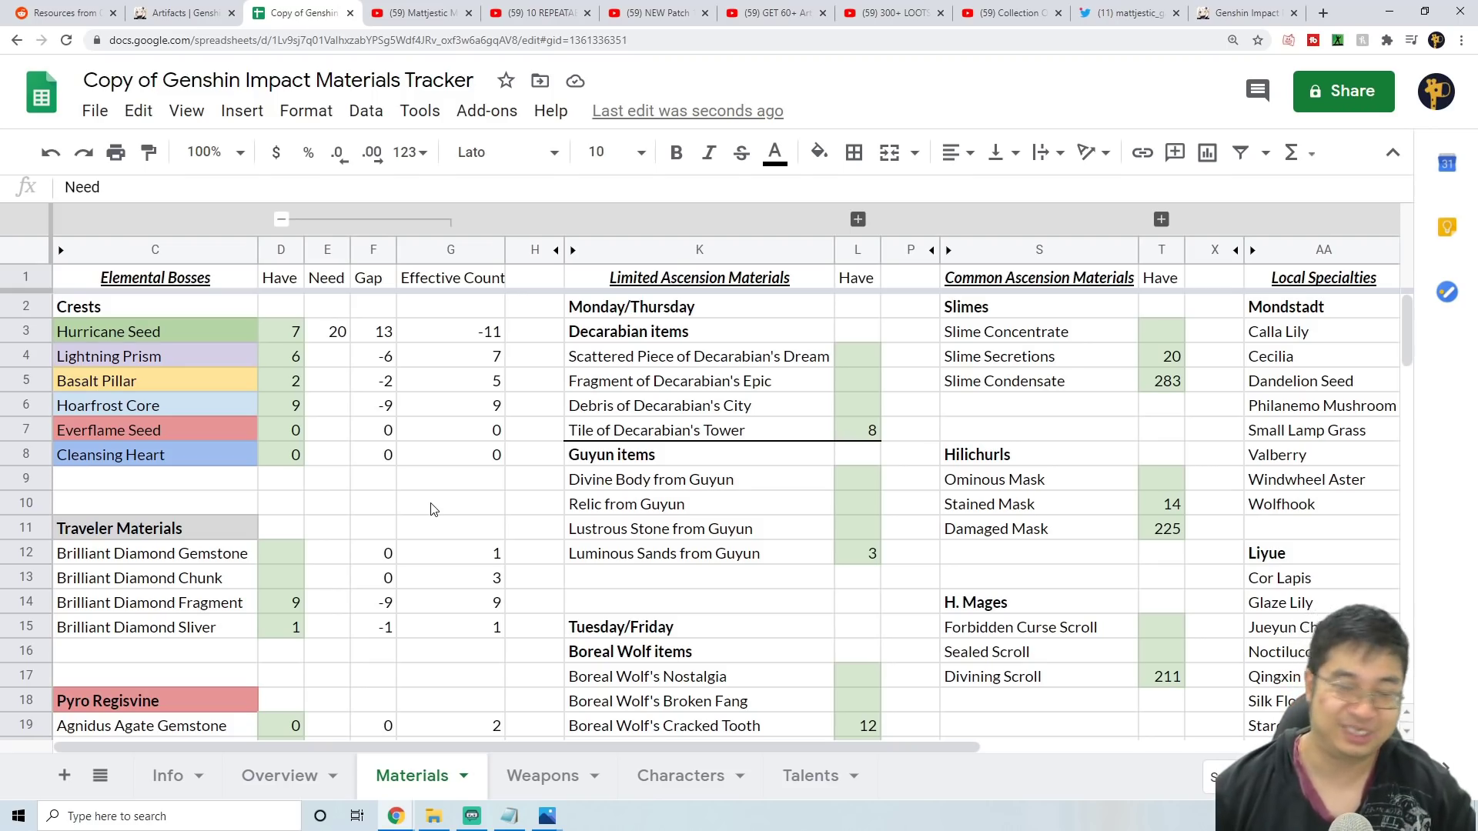
scroll(689, 604, down, 3)
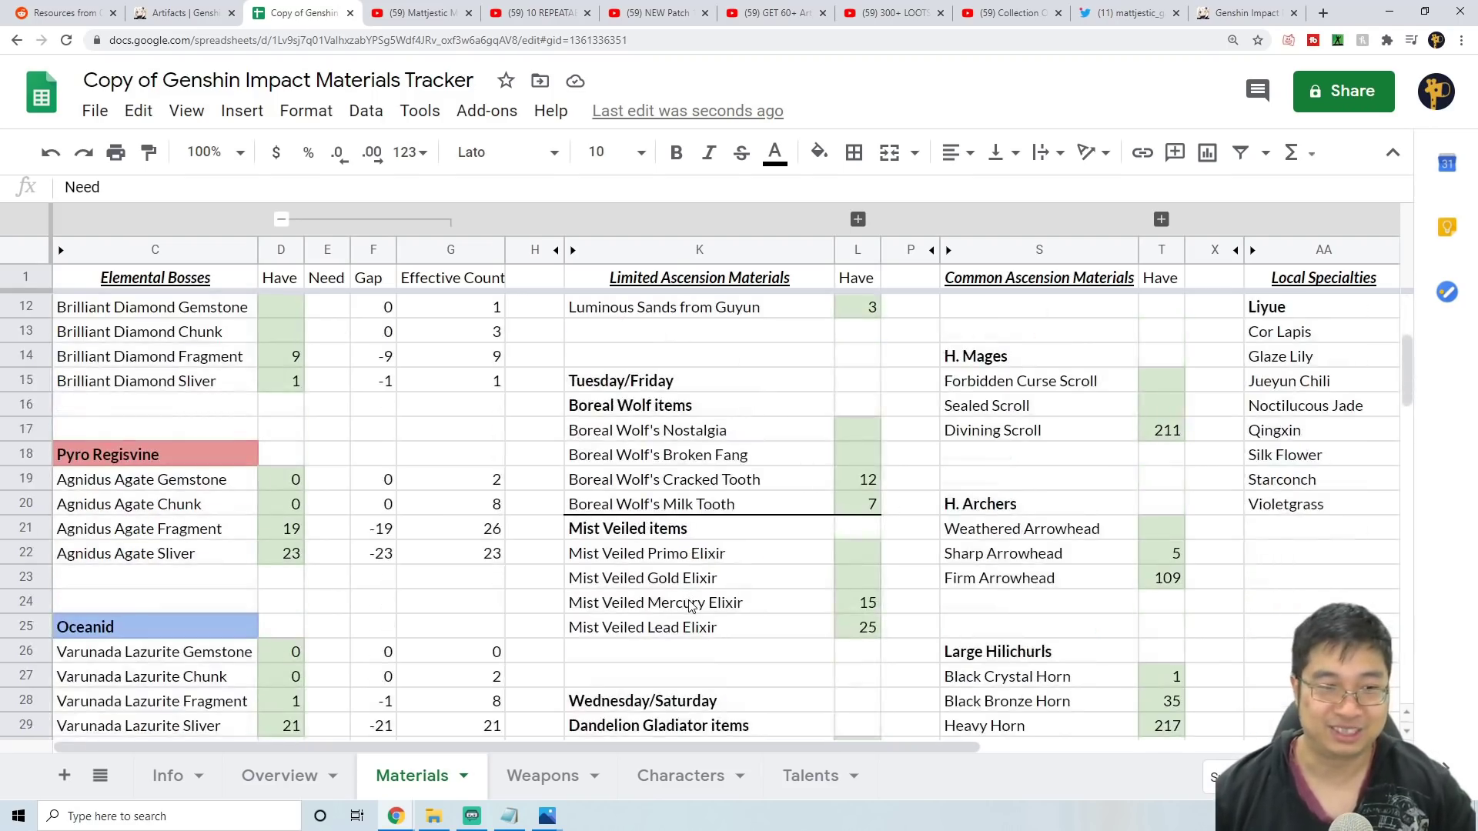
scroll(690, 606, down, 2)
click(312, 791)
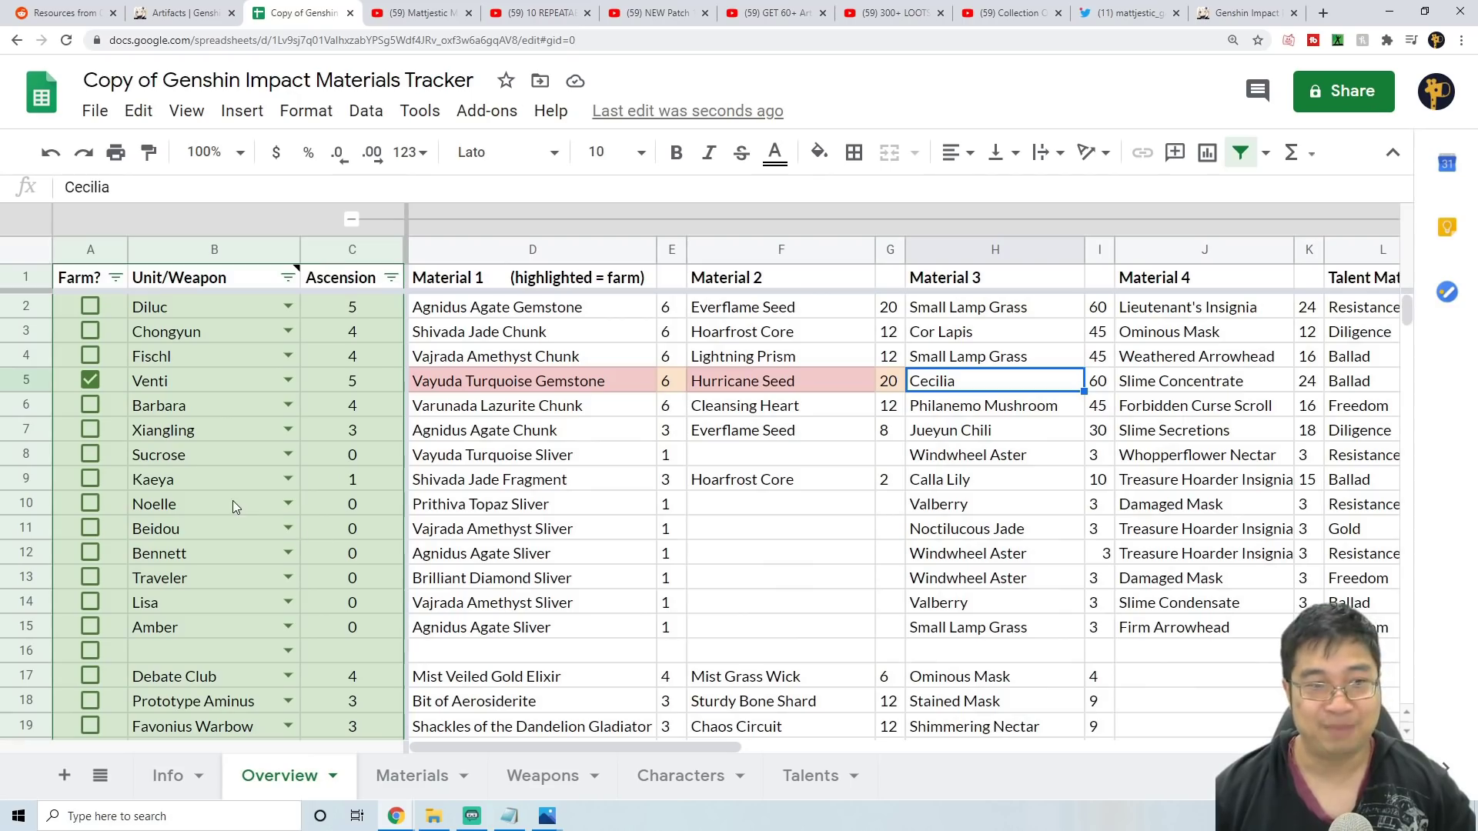
scroll(146, 433, down, 2)
scroll(139, 433, up, 1)
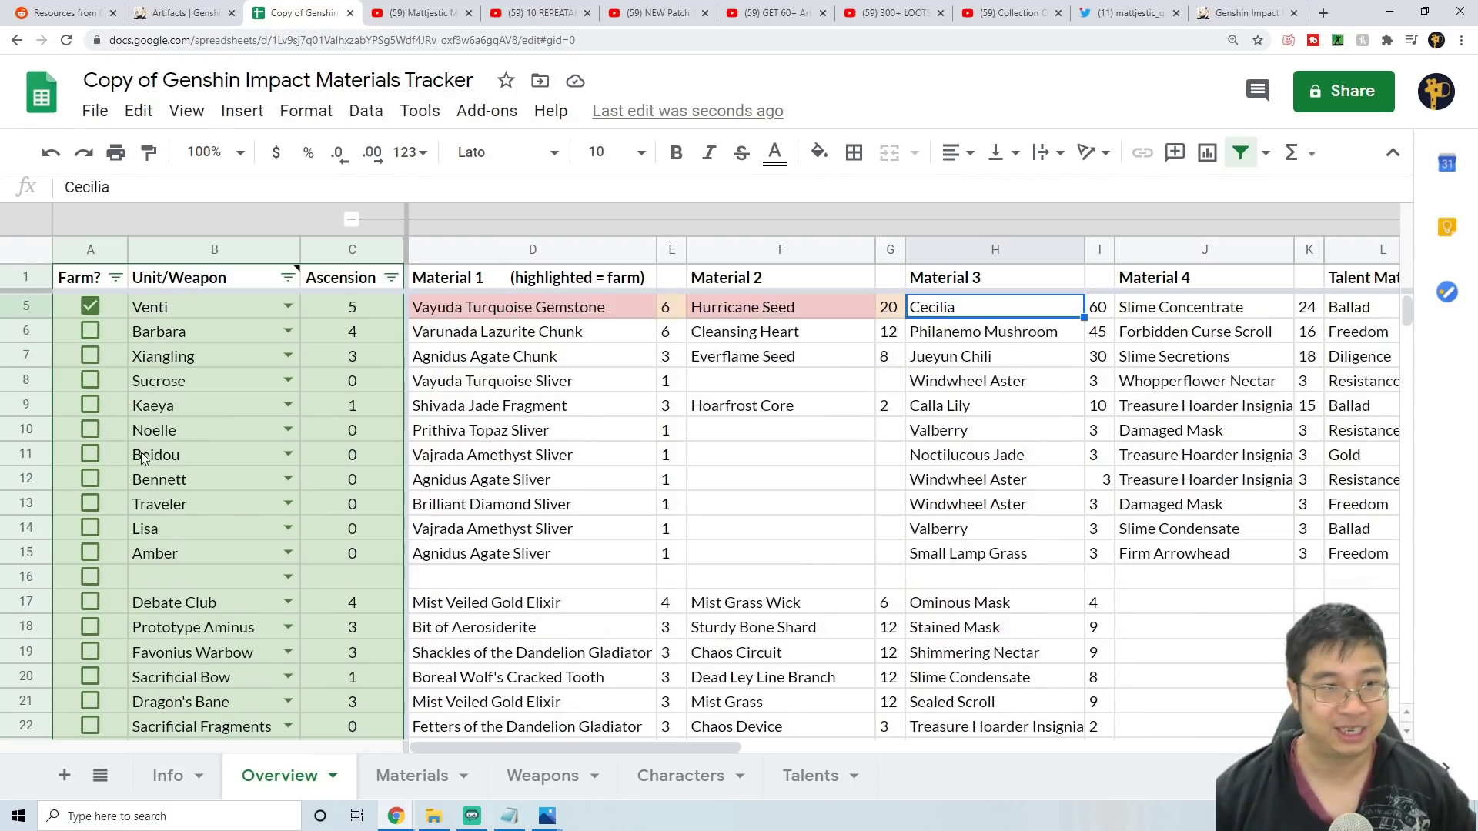
scroll(158, 477, down, 3)
scroll(184, 539, down, 2)
scroll(200, 500, up, 5)
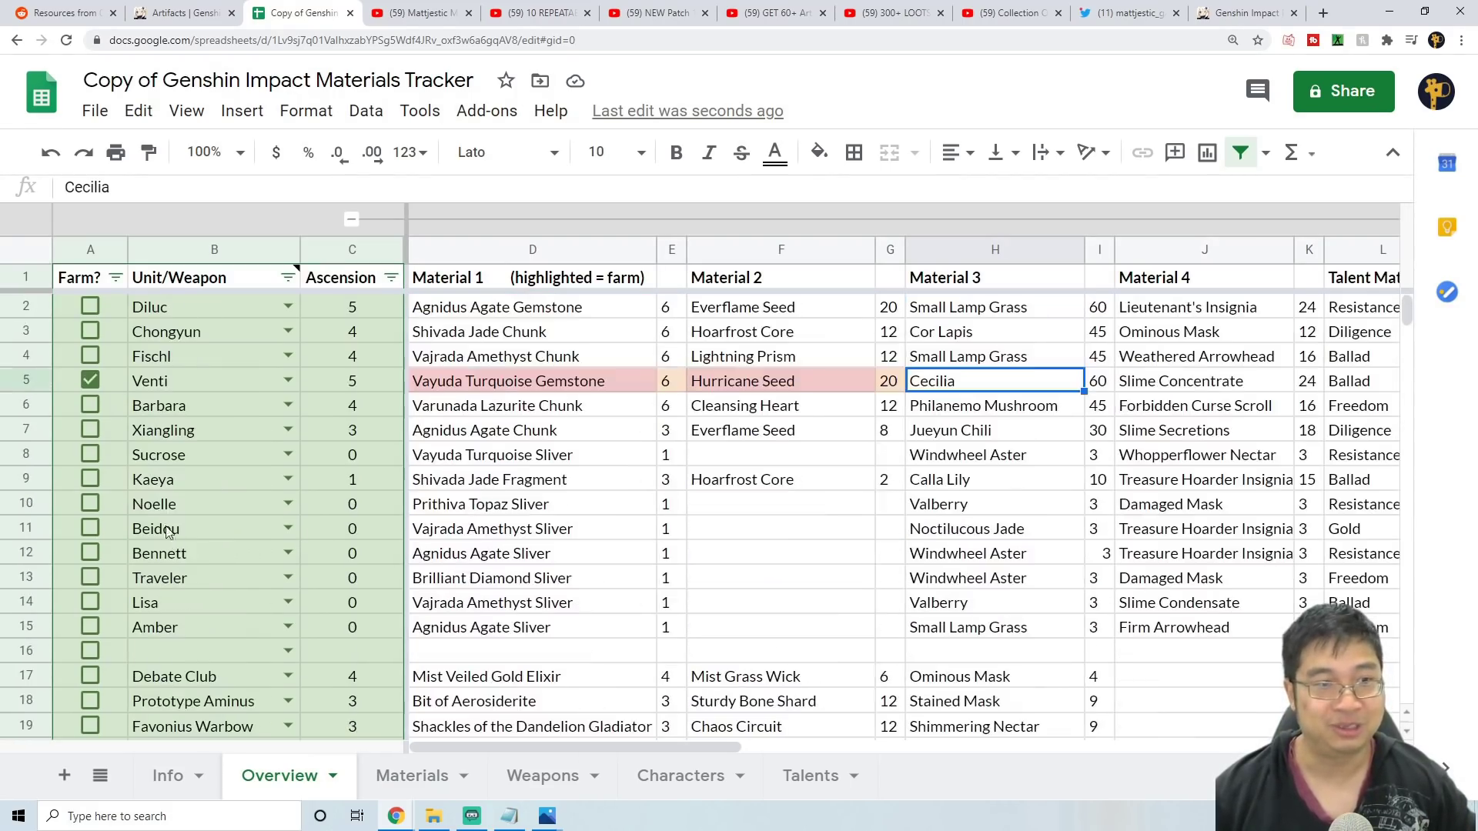
- Mark Dragon's Bane for farming on the Overview sheet and review the character talent rows listed below the weapons
scroll(214, 449, down, 4)
click(89, 480)
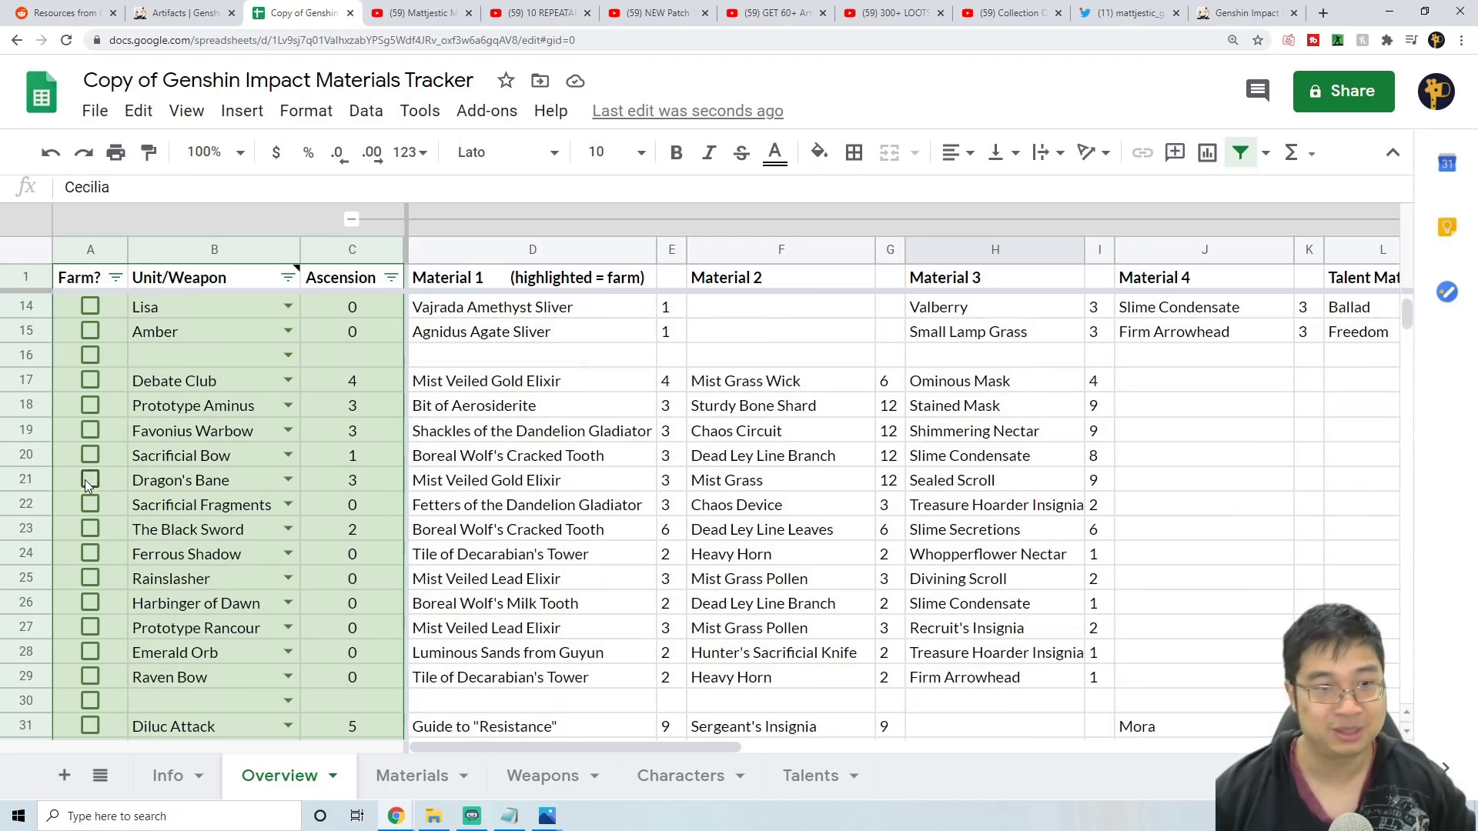
scroll(154, 462, down, 4)
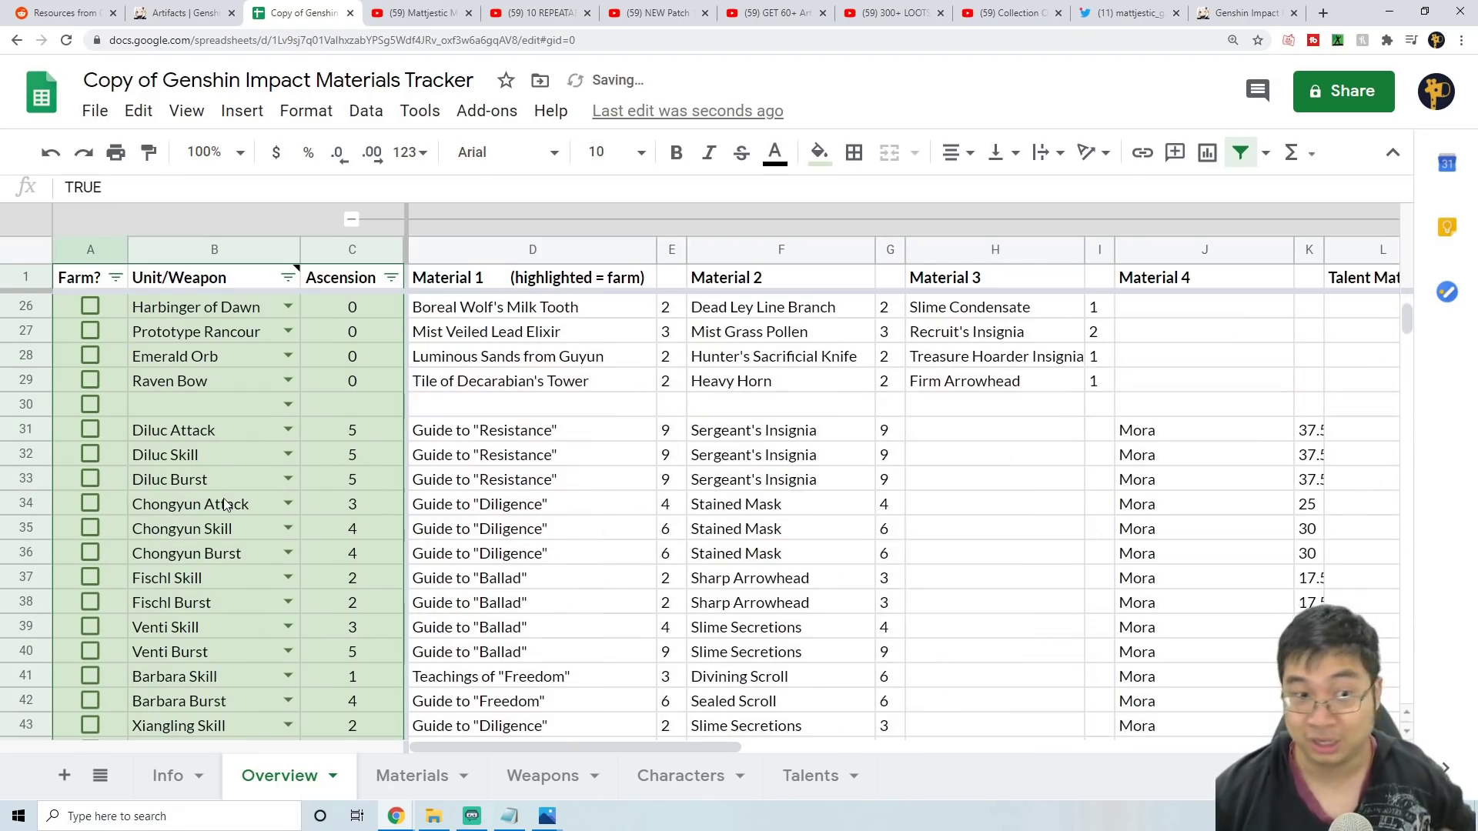
scroll(183, 429, down, 2)
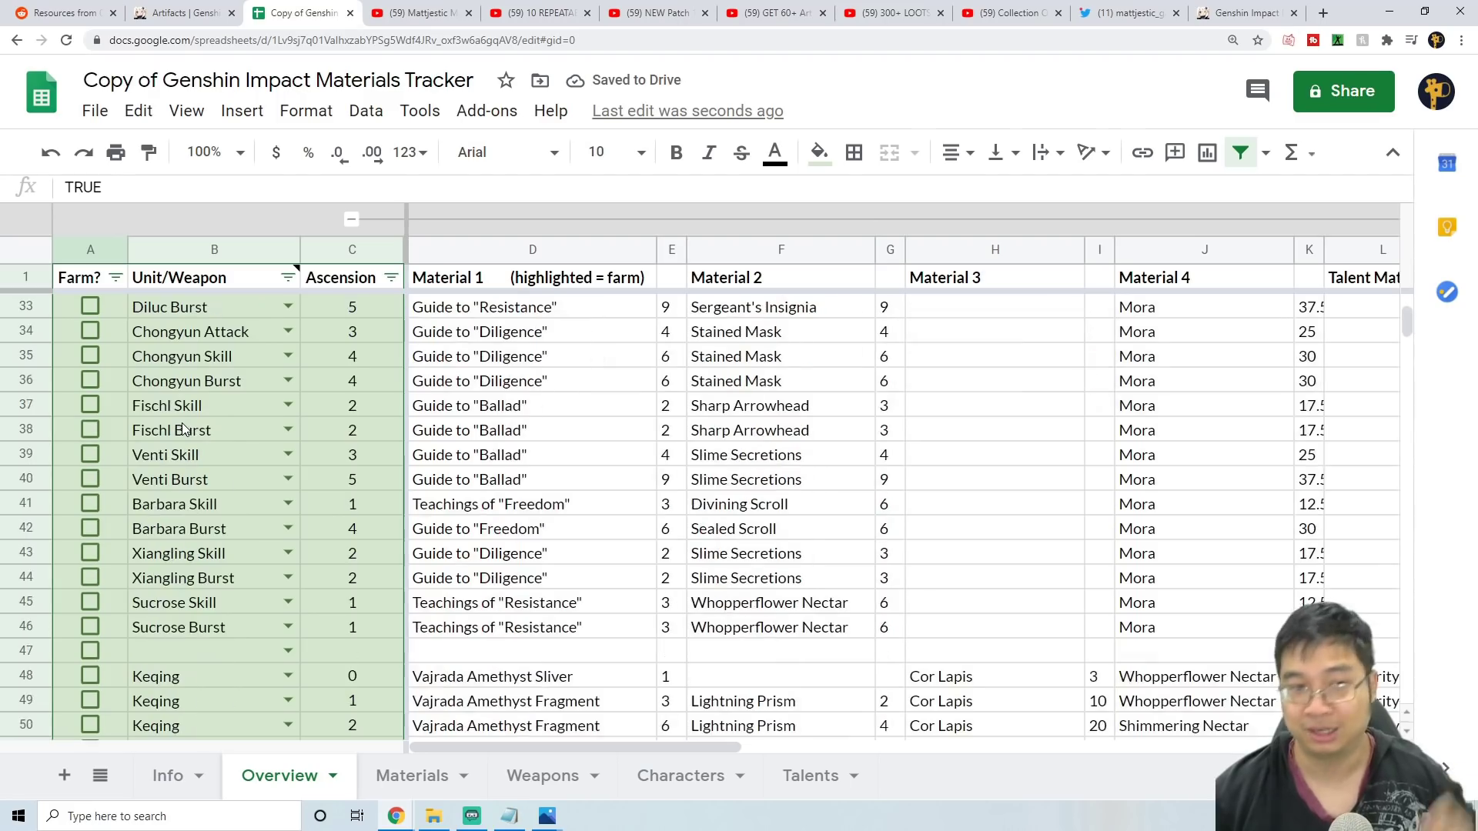
scroll(183, 429, down, 1)
scroll(173, 484, up, 7)
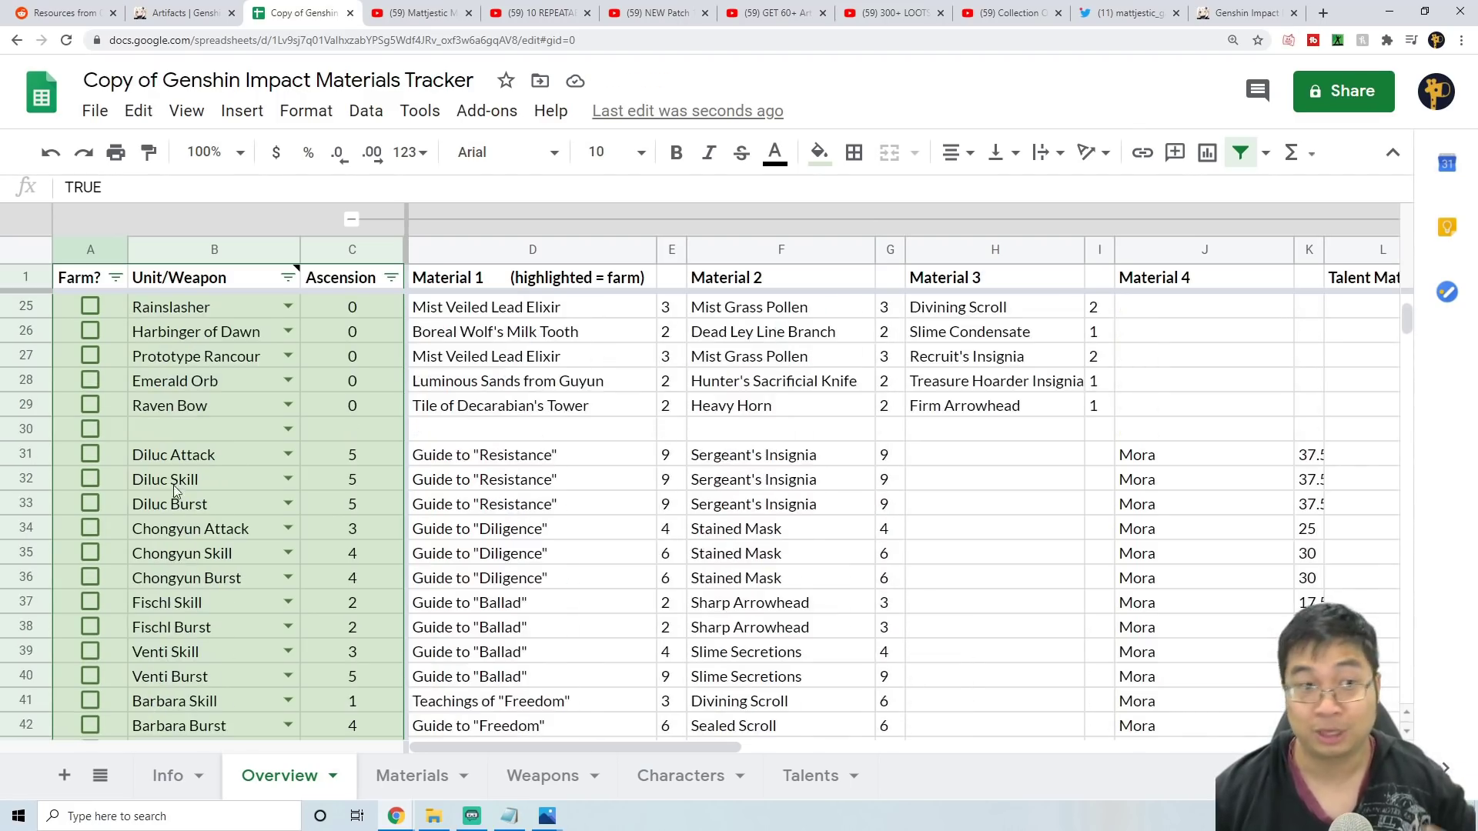
scroll(173, 492, up, 4)
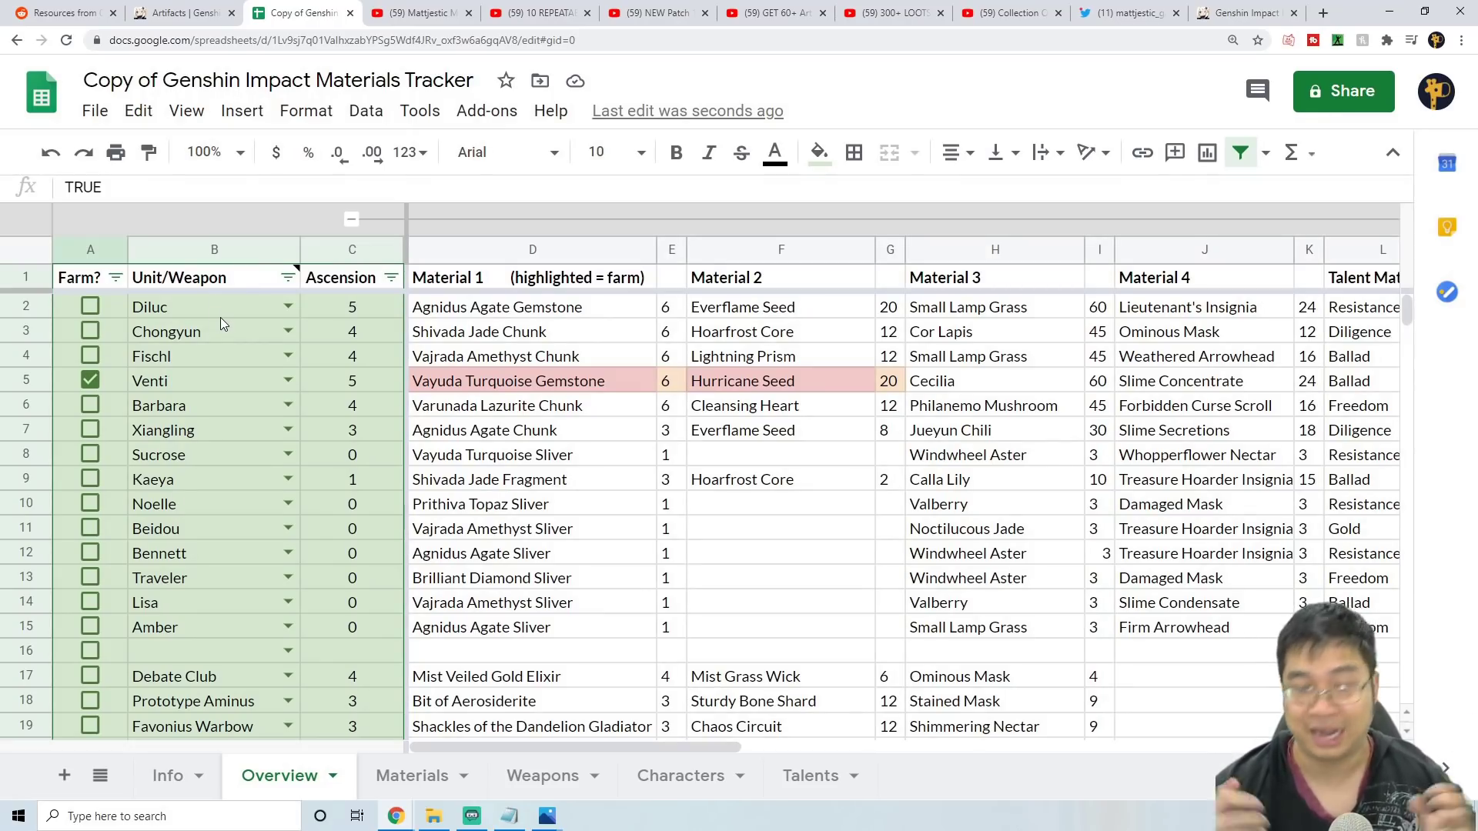
- Switch to Photos to view the new-character and all-characters farm item charts, and return to the tracker's Overview sheet
key(alt+Tab)
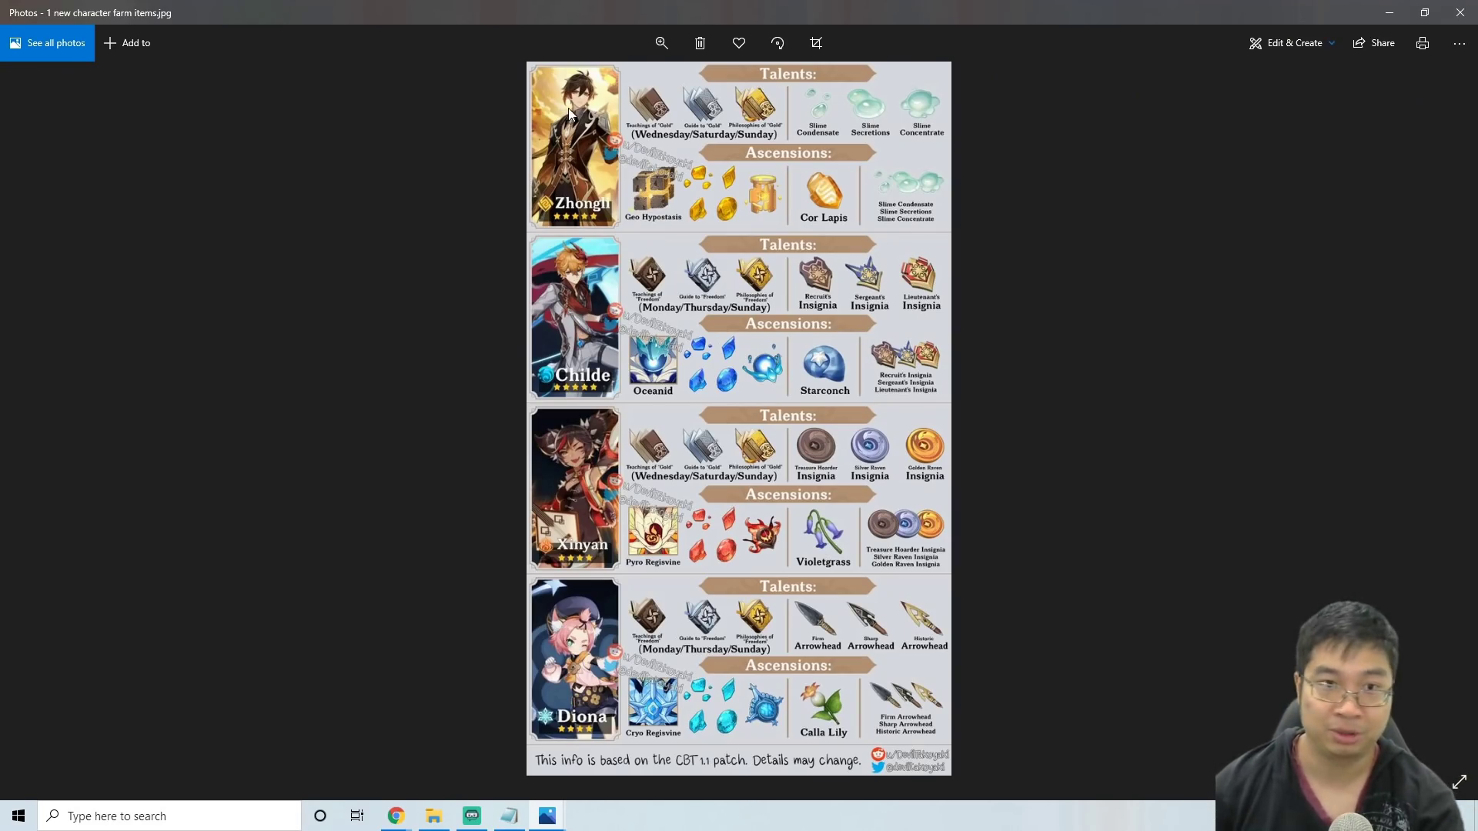
key(Right)
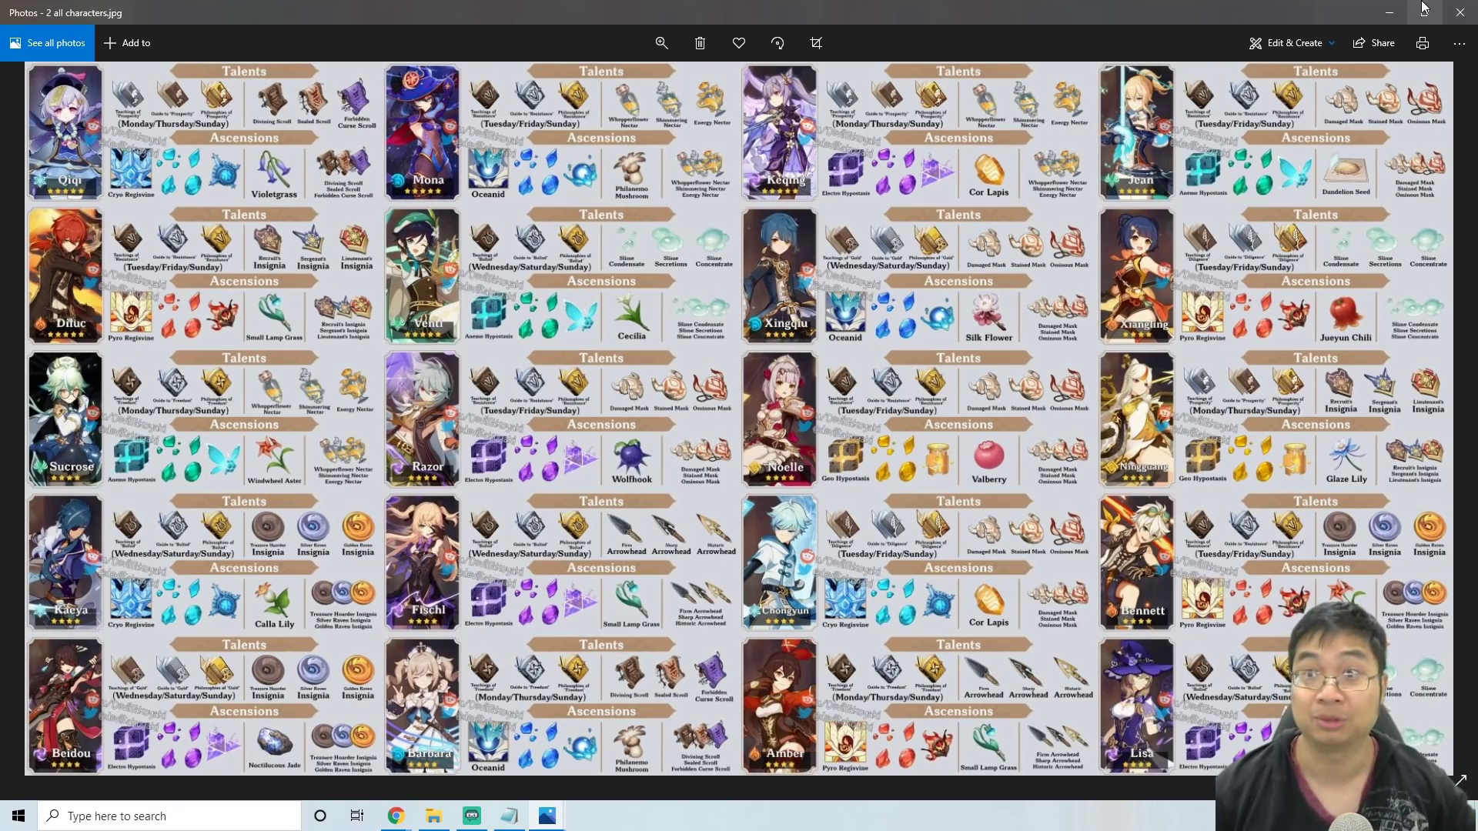
click(1389, 12)
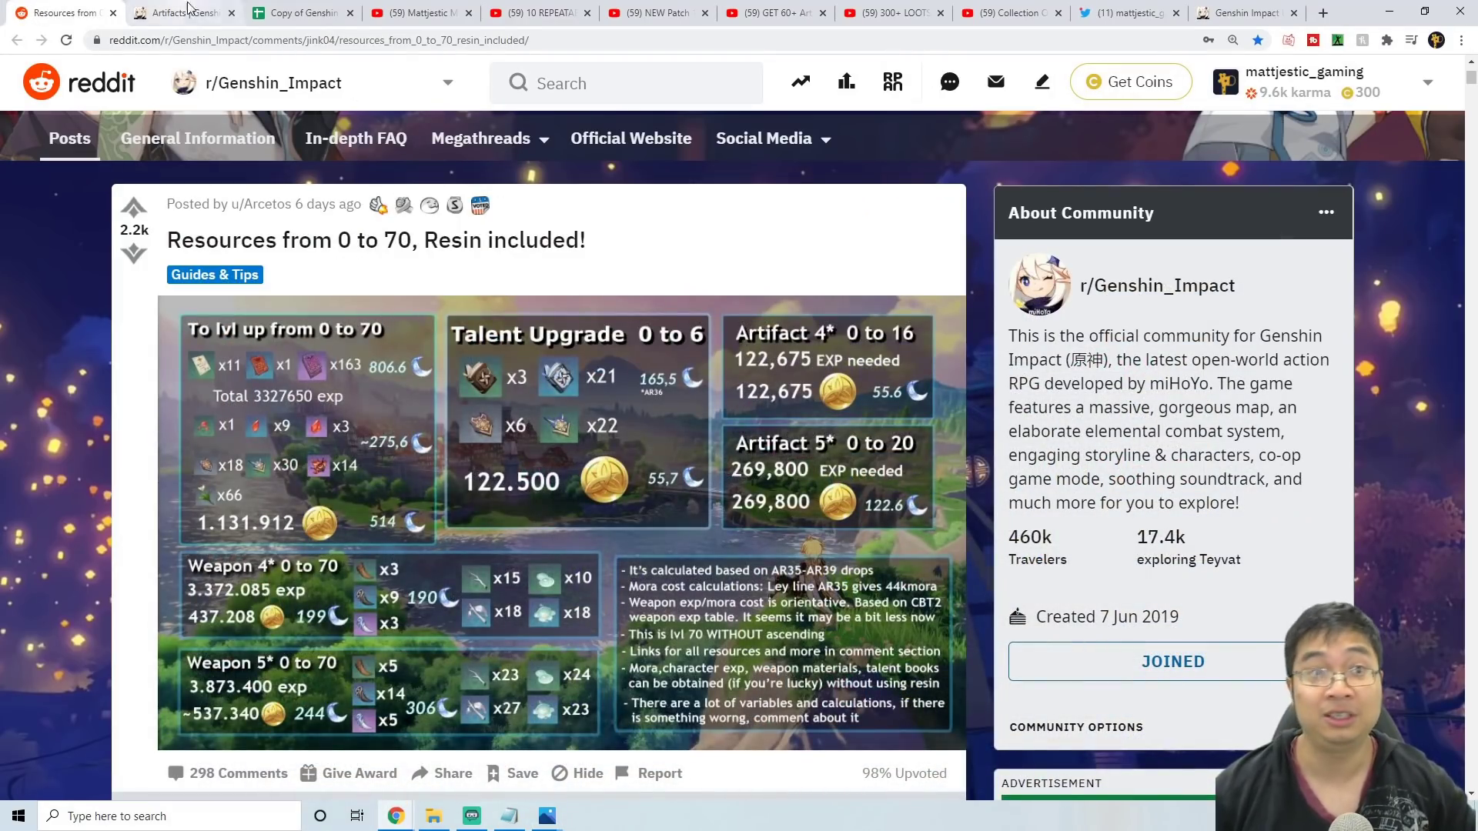
click(278, 12)
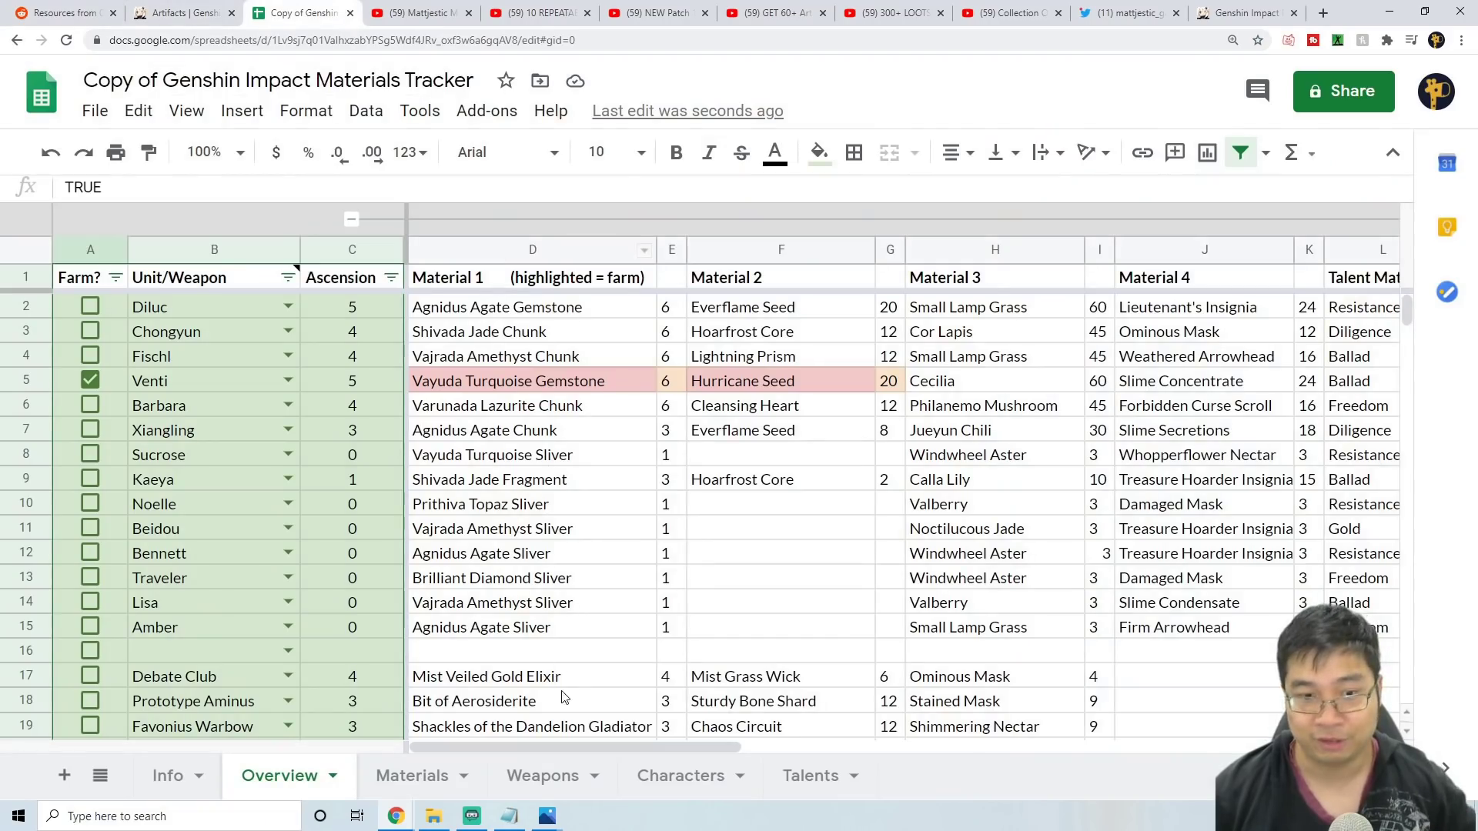
- Switch to the "cost of new char" note in Notepad and renumber the artifact, monster and cheatsheet guides as 3, 4 and 5
click(1236, 13)
click(509, 815)
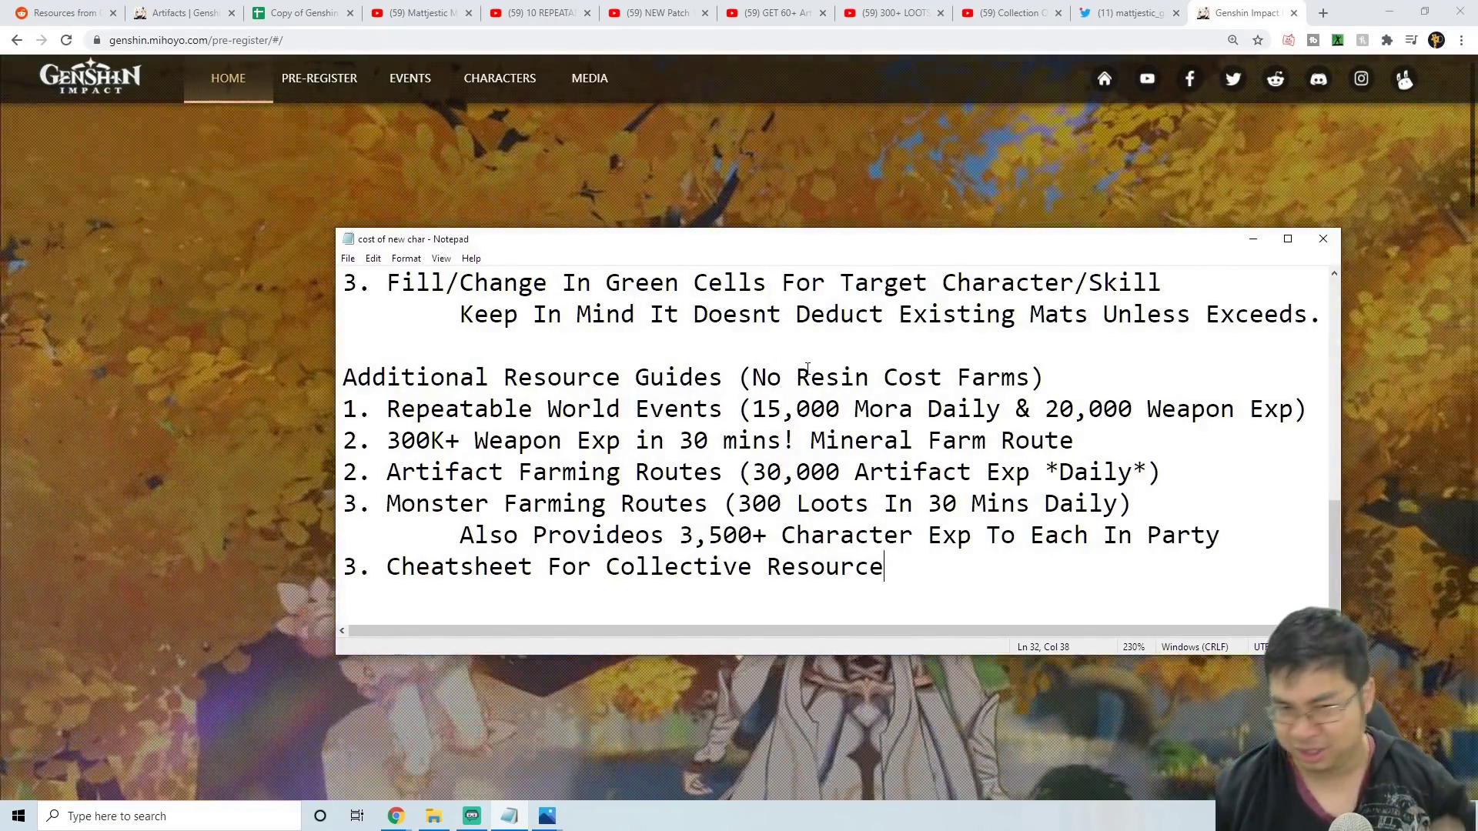
click(957, 379)
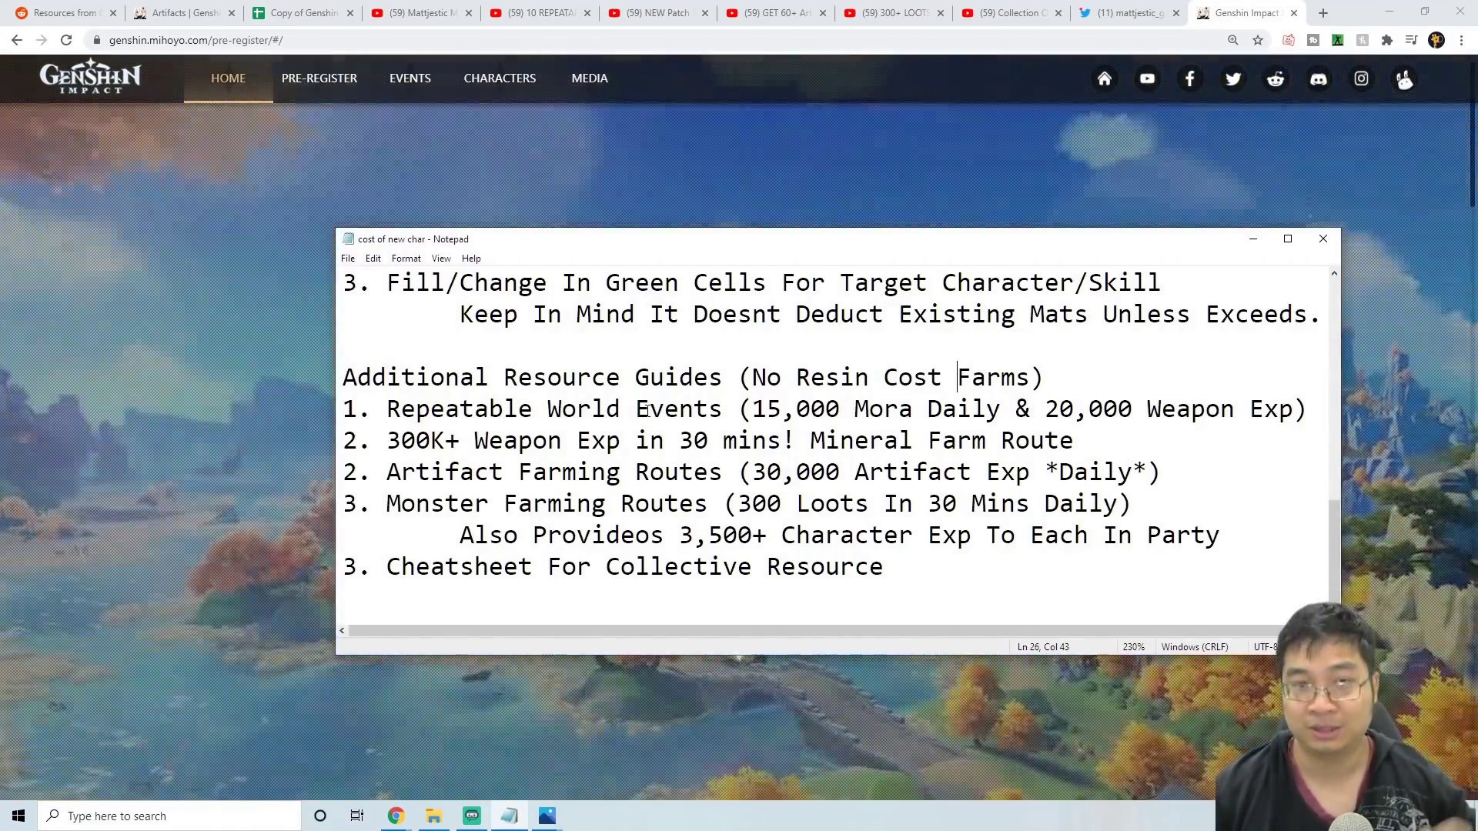
double_click(349, 471)
text(3)
double_click(349, 504)
text(4)
double_click(349, 566)
text(5)
click(904, 567)
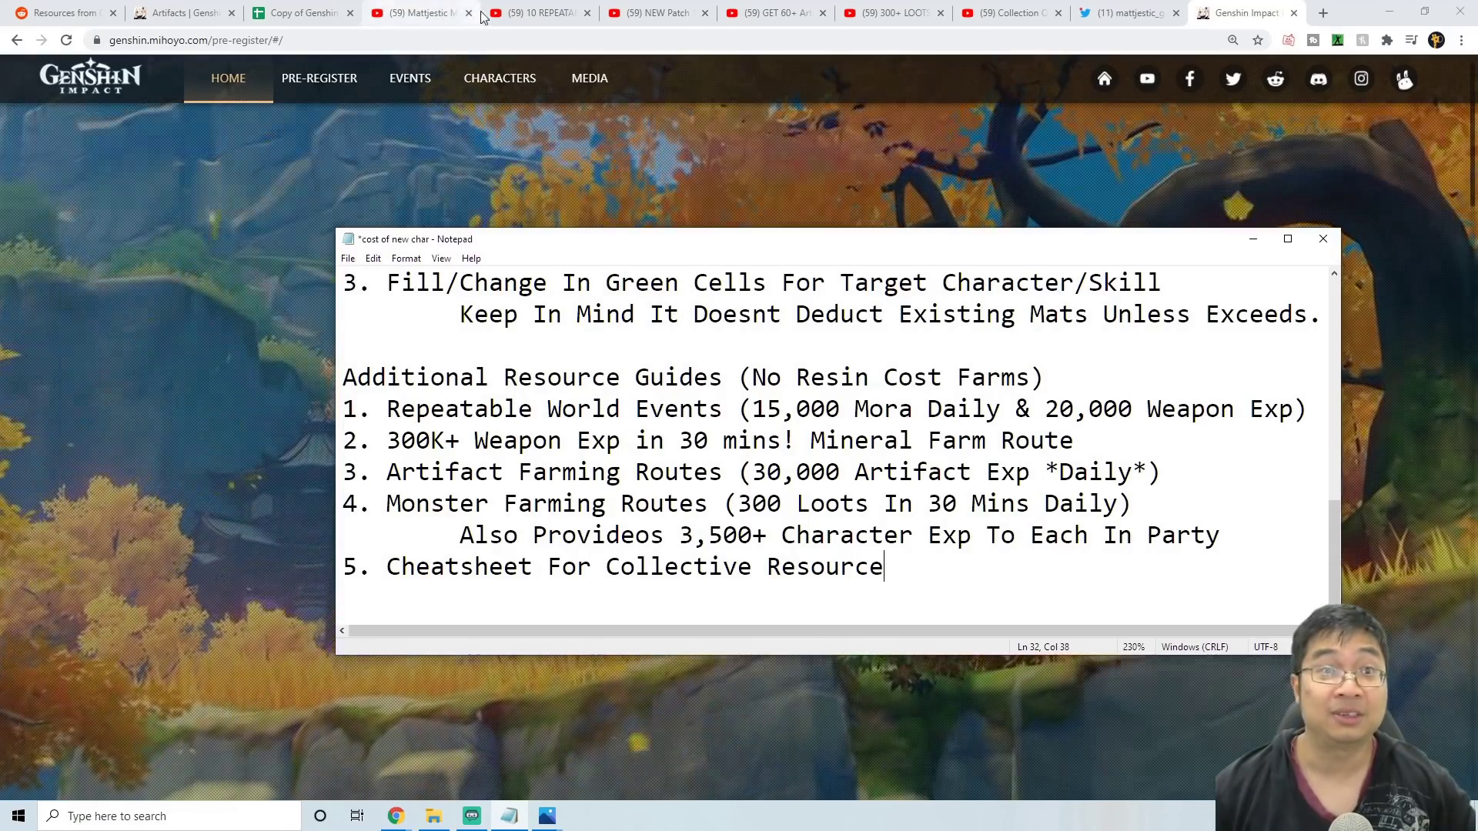
- Show the YouTube guide on 10 repeatable daily world quests and compare it with the repeatable world events line in the notes
click(540, 15)
scroll(649, 436, down, 2)
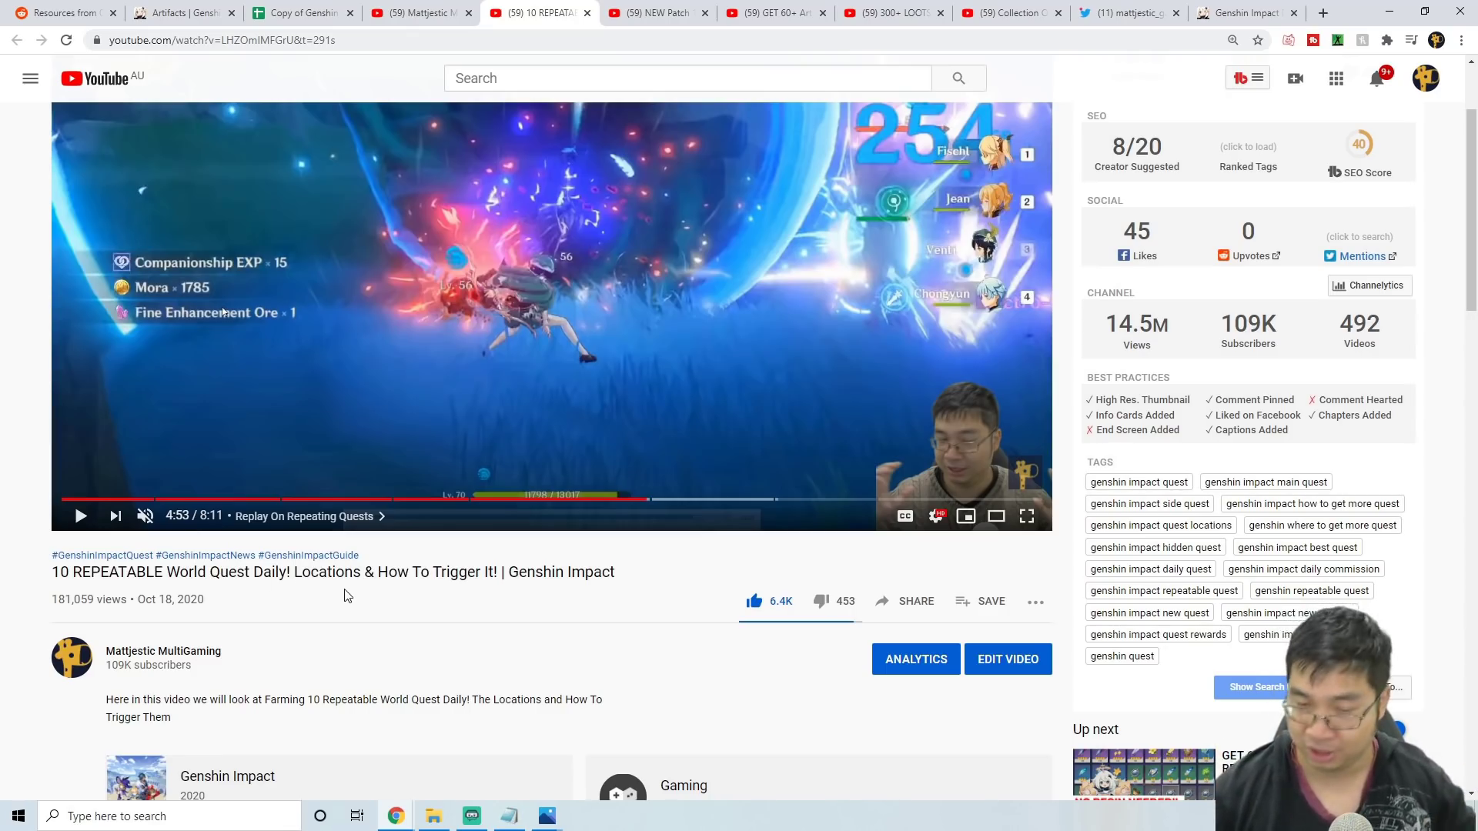
click(509, 816)
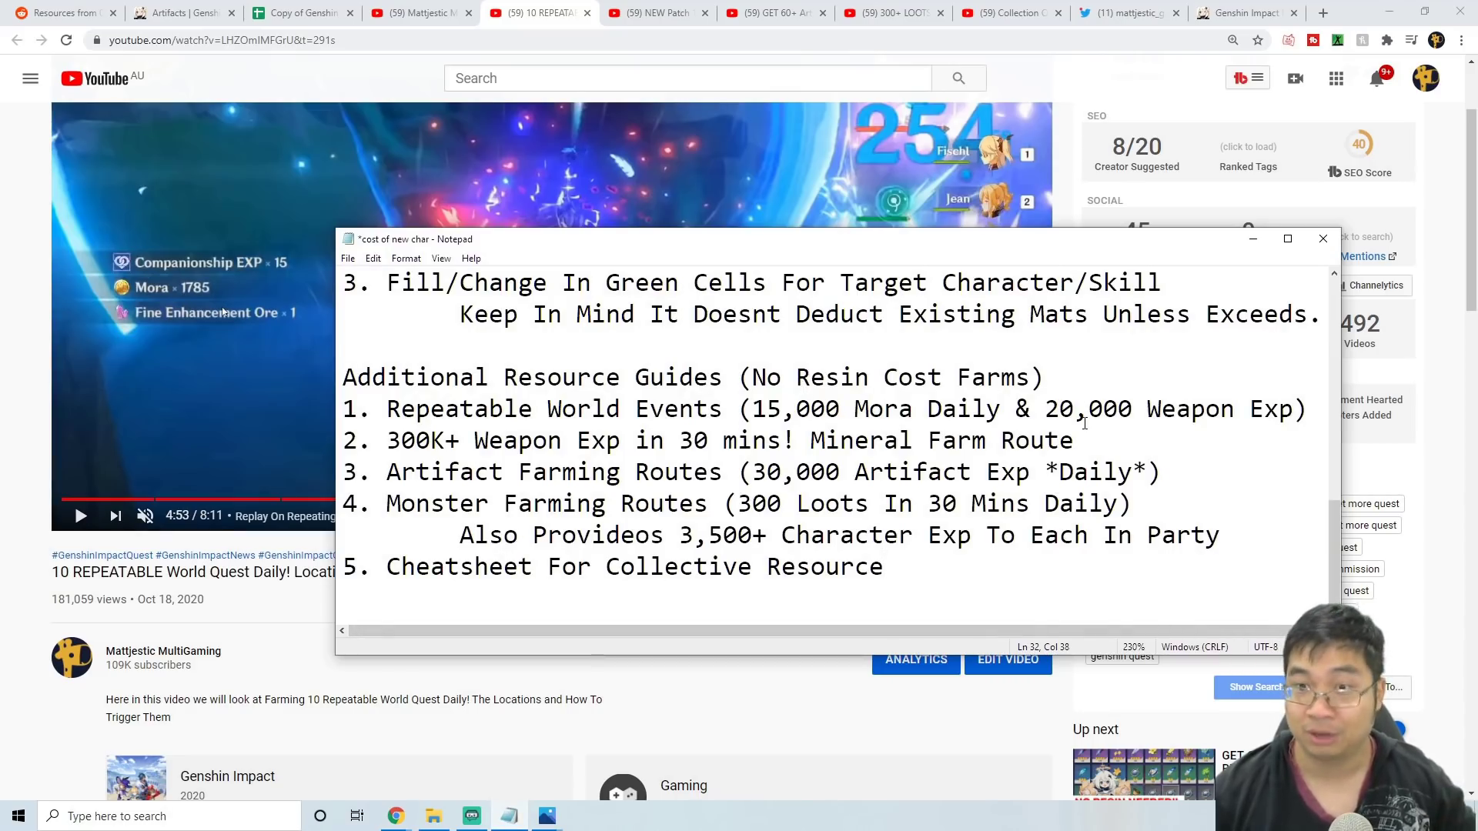
click(274, 623)
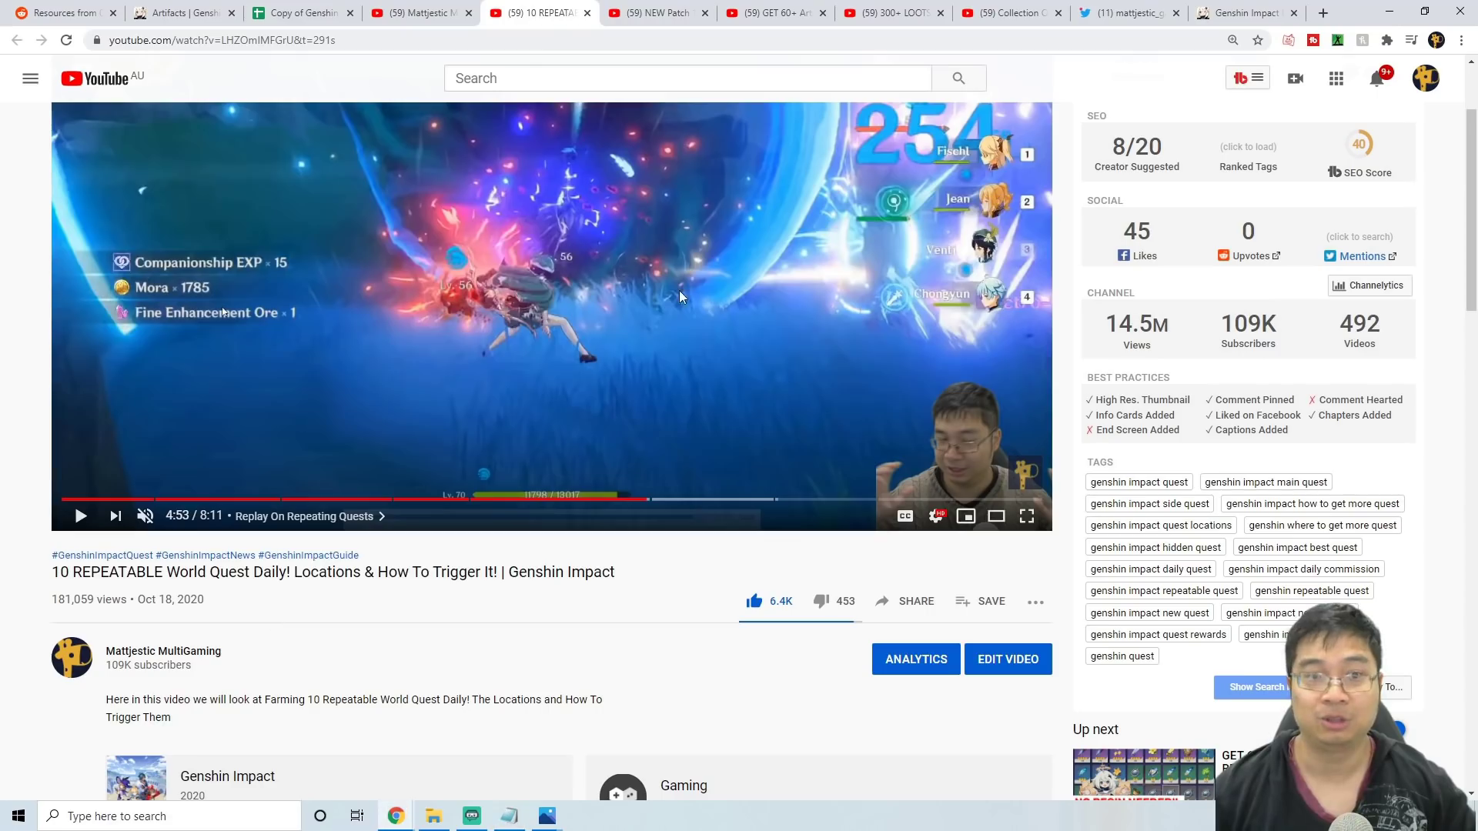
- Show the Patch 1.1 weapons video on YouTube with its 300K+ weapon exp mineral farm route and description
click(669, 23)
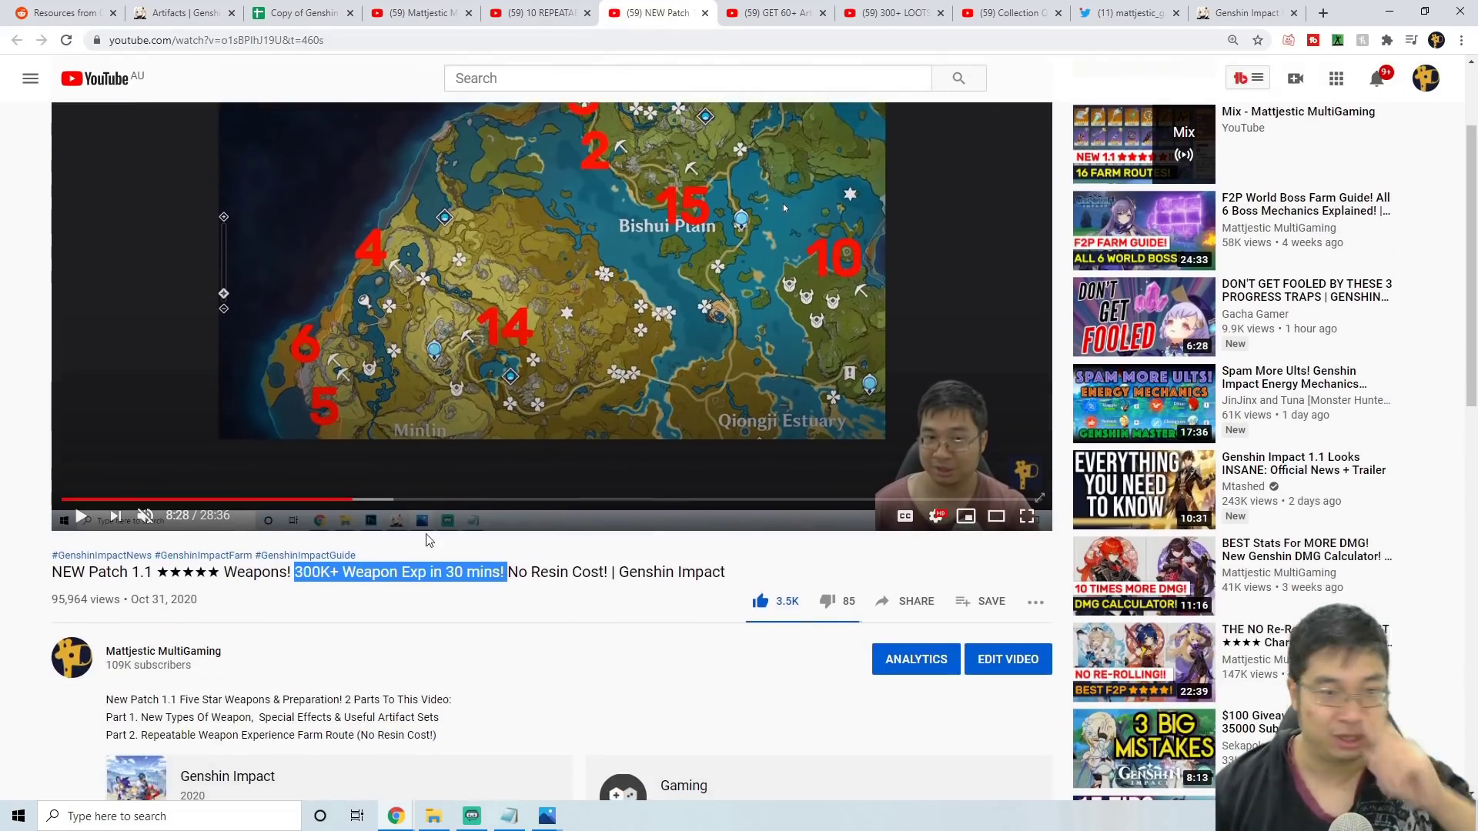
click(377, 572)
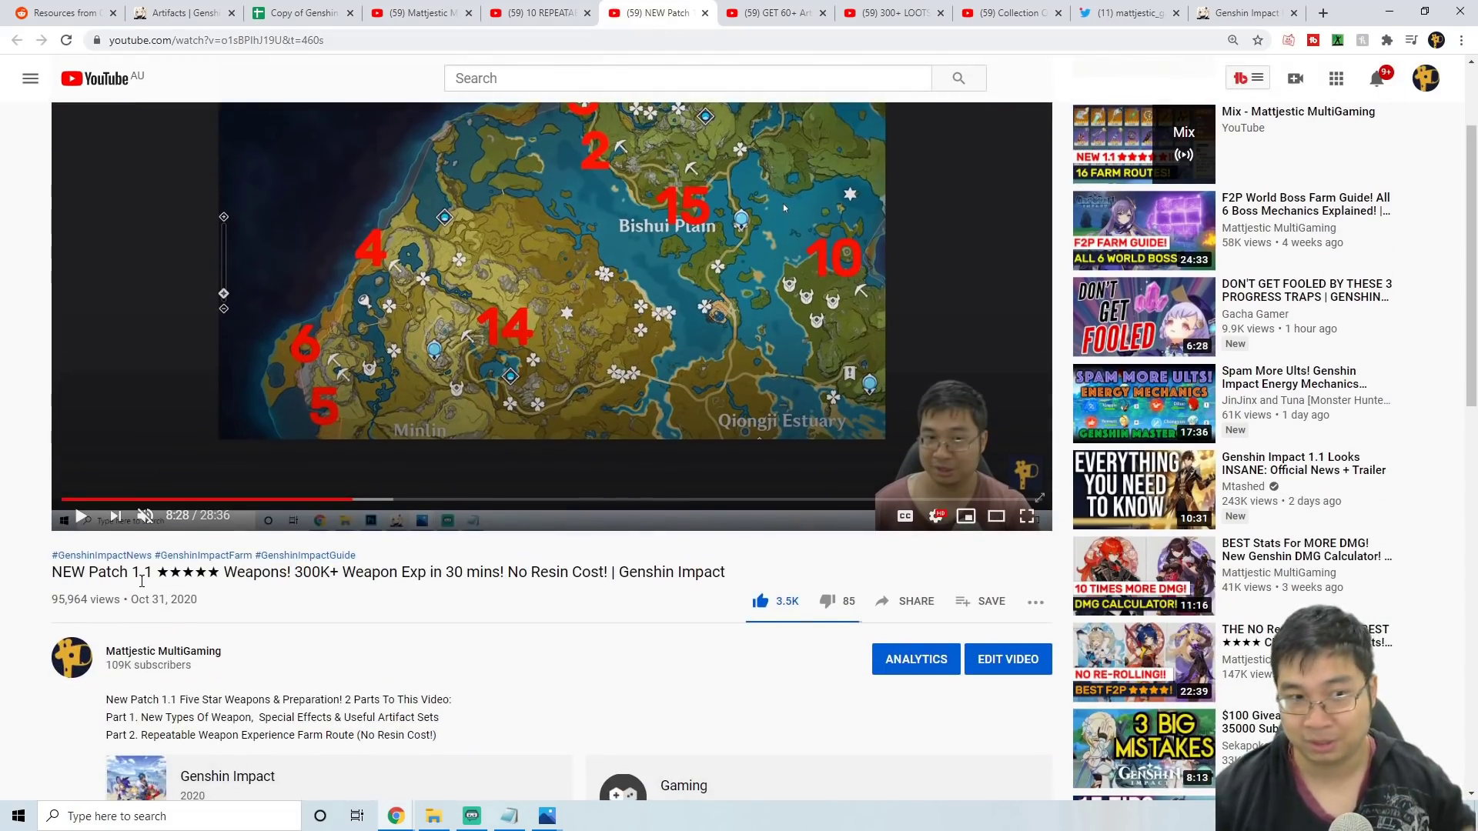
scroll(368, 619, down, 1)
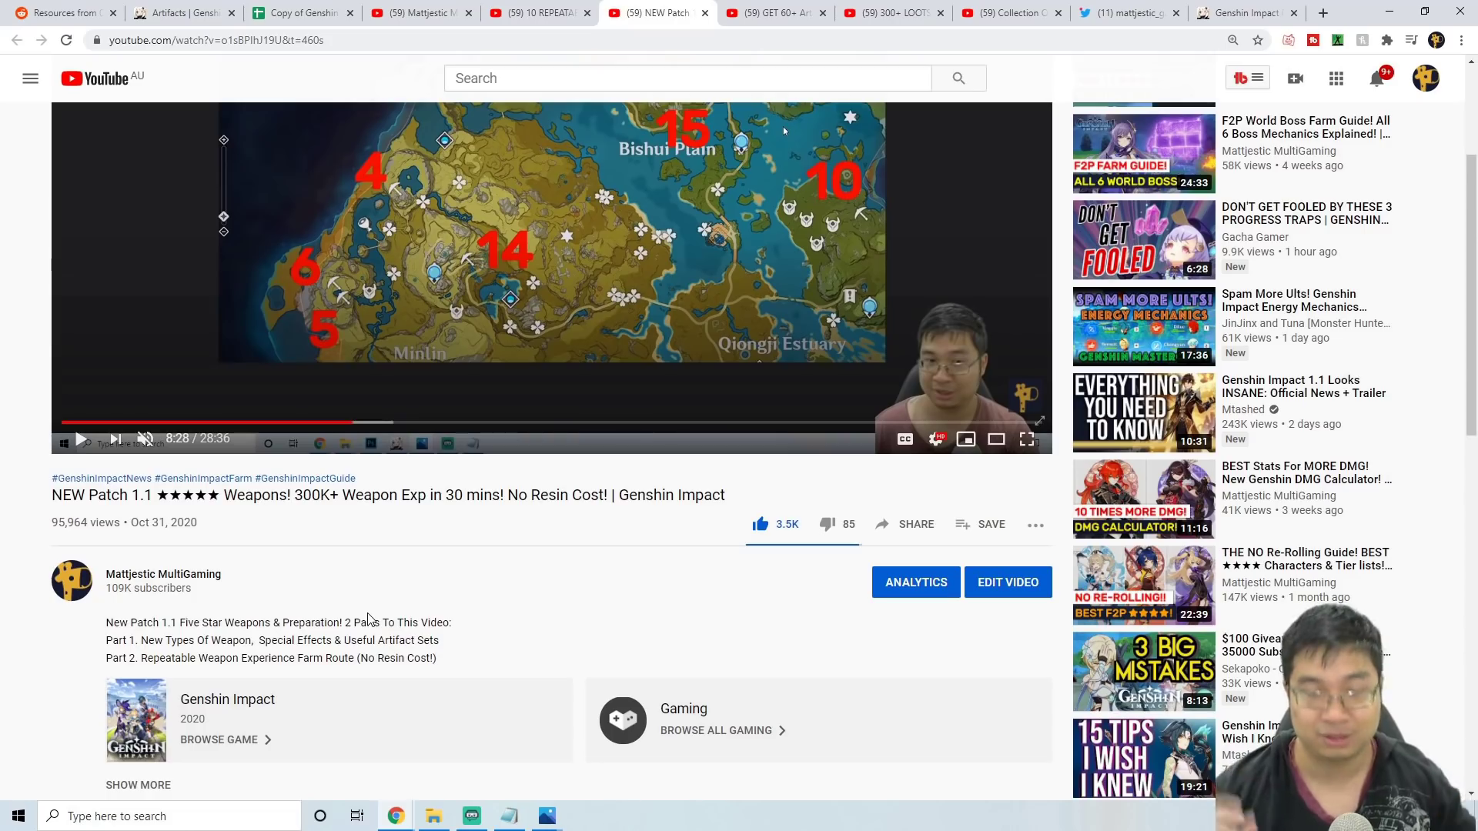
scroll(380, 578, up, 1)
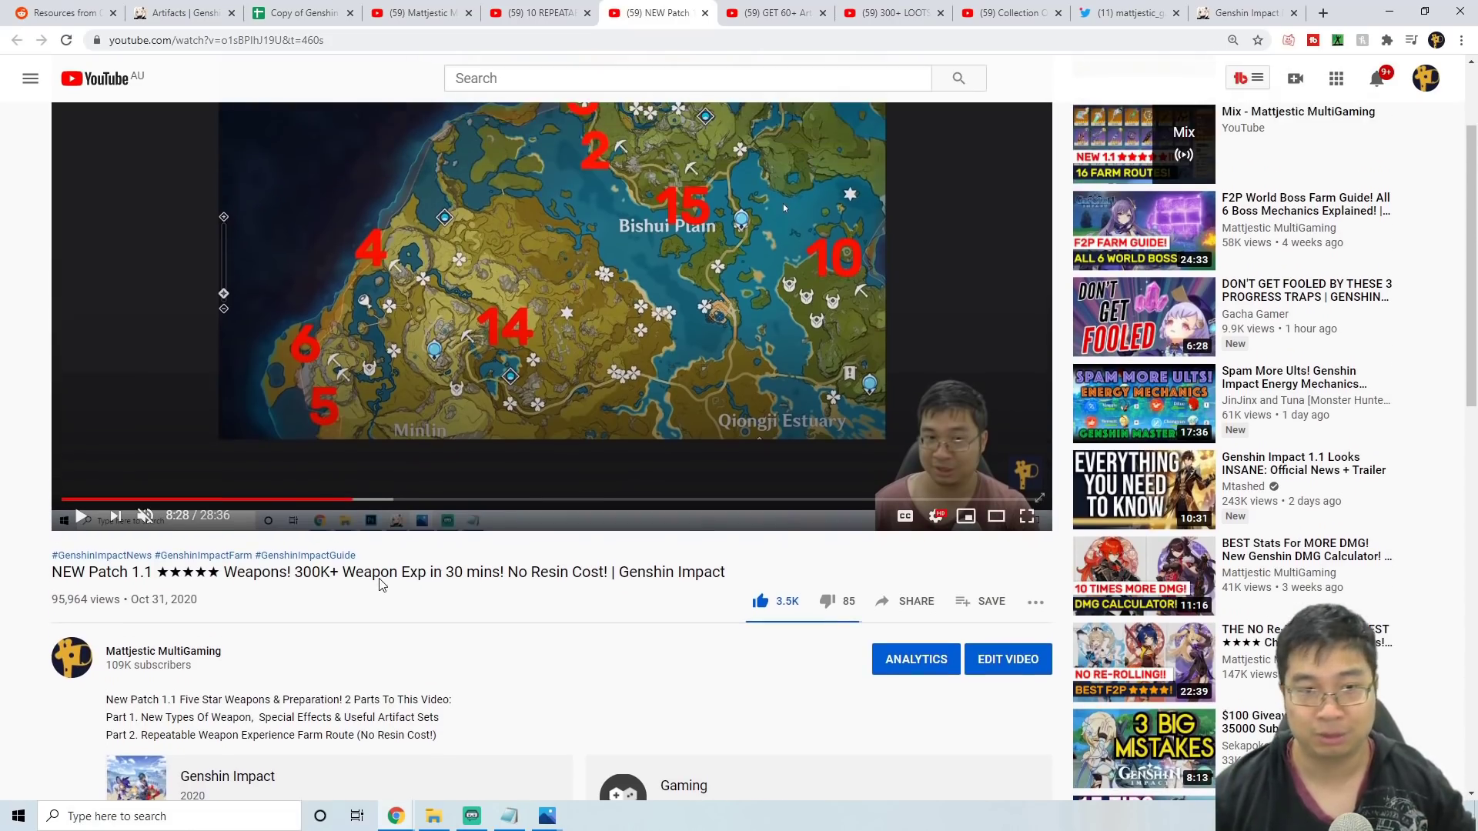
scroll(560, 478, up, 2)
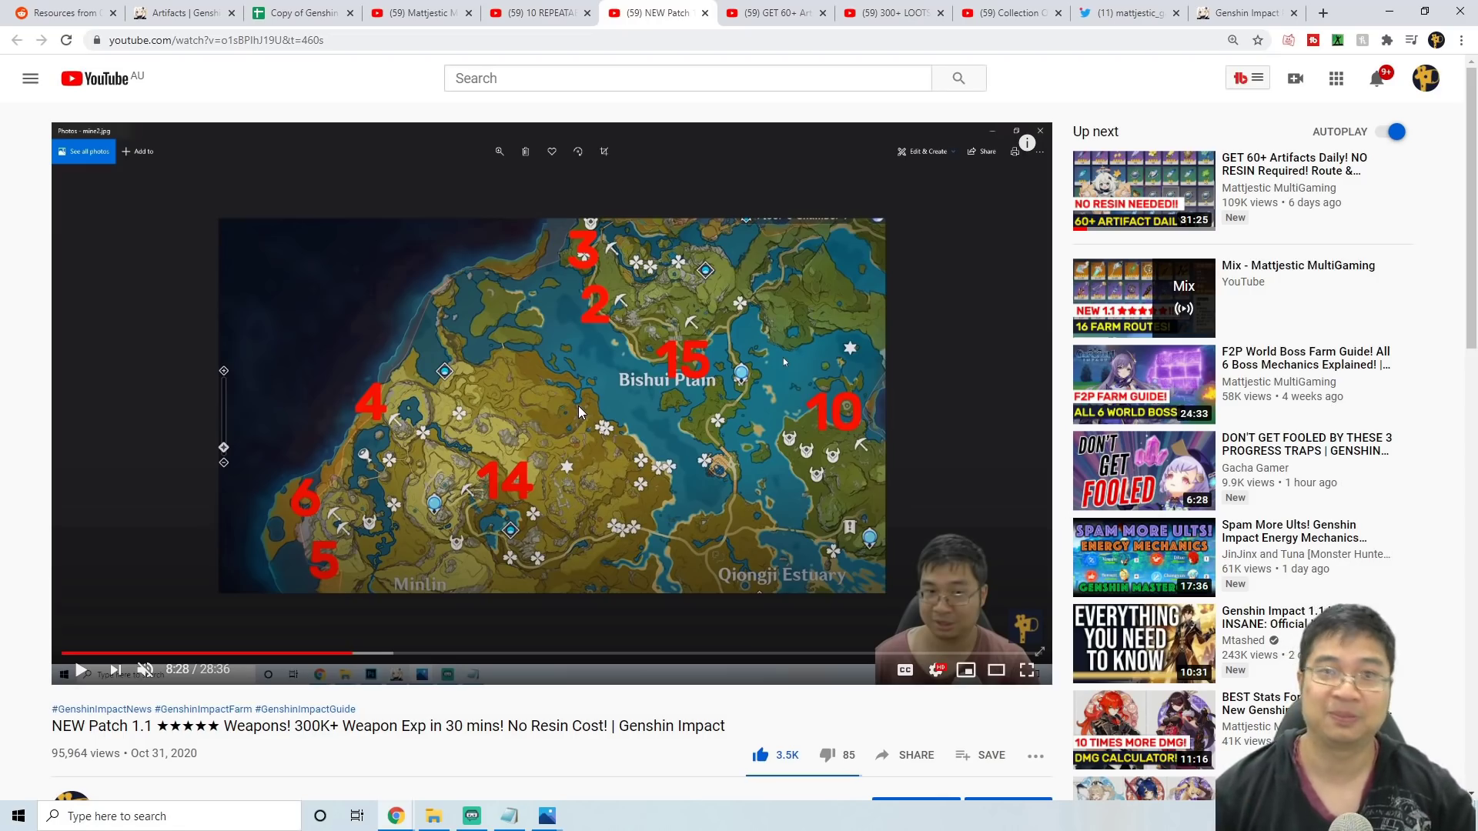
- Show the 60+ daily artifacts route video and bring up the artifact farming line in the Notepad notes
key(ctrl+Tab)
scroll(617, 491, down, 1)
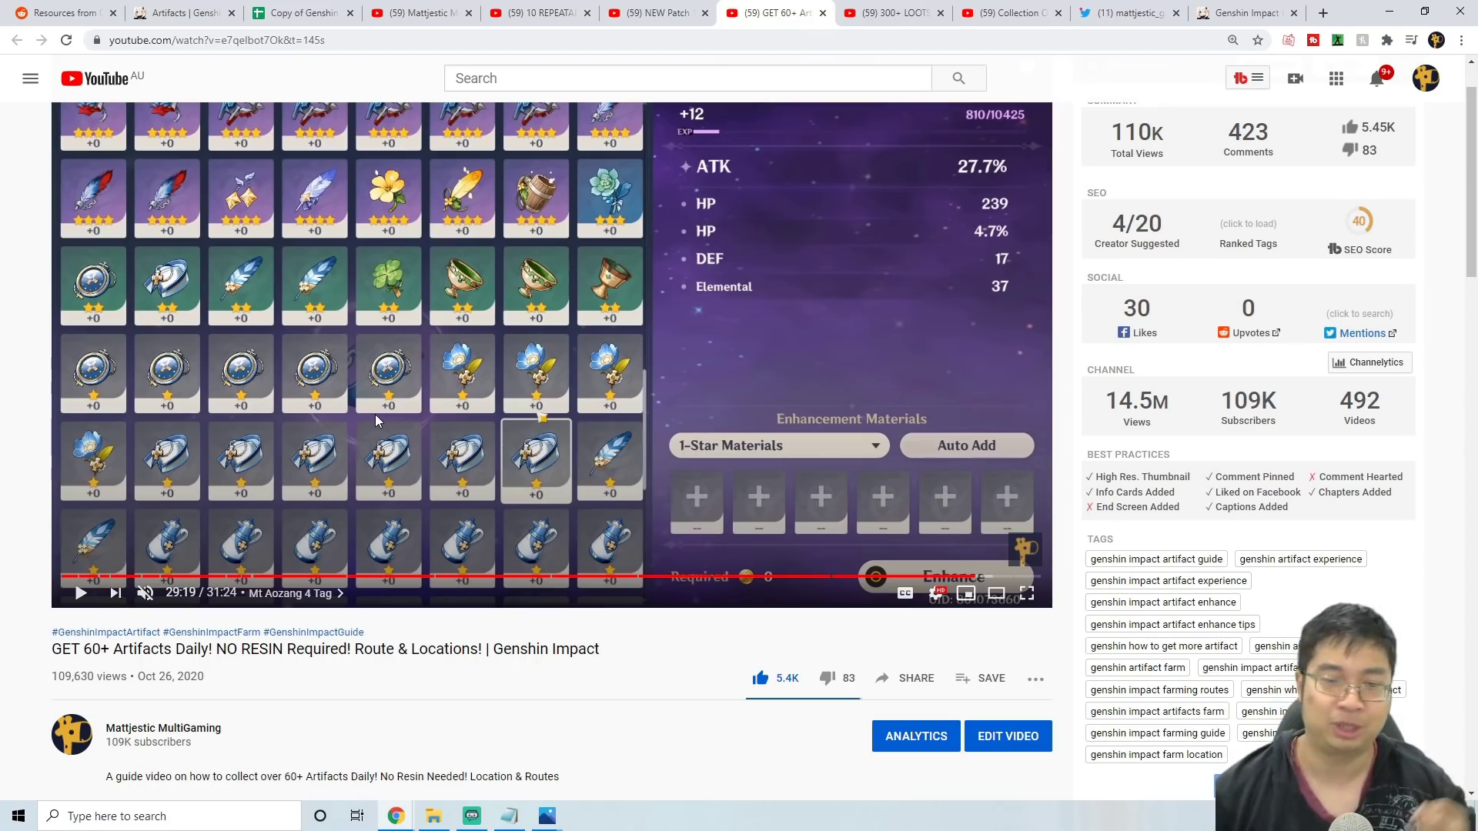
click(509, 816)
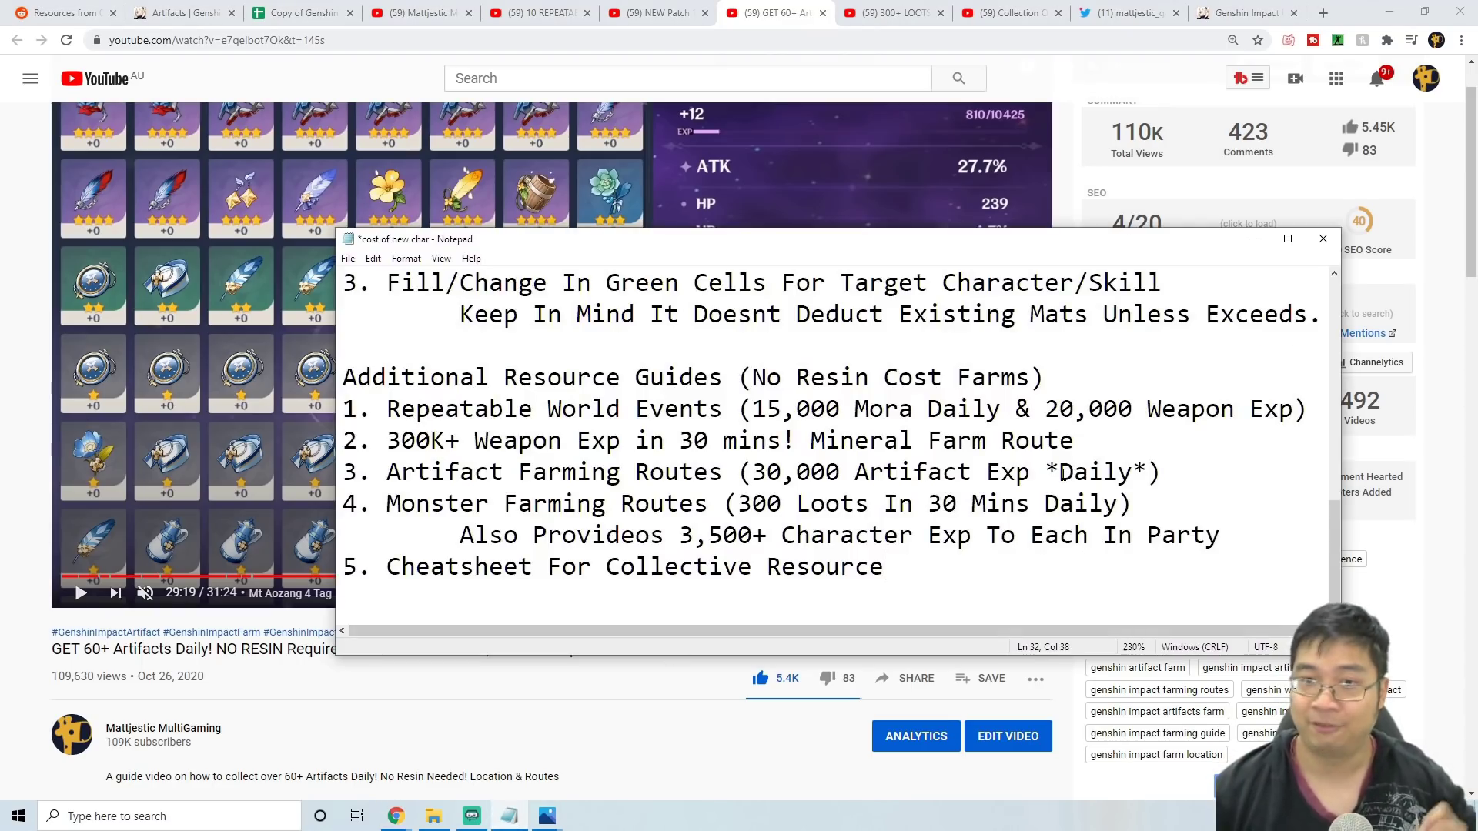